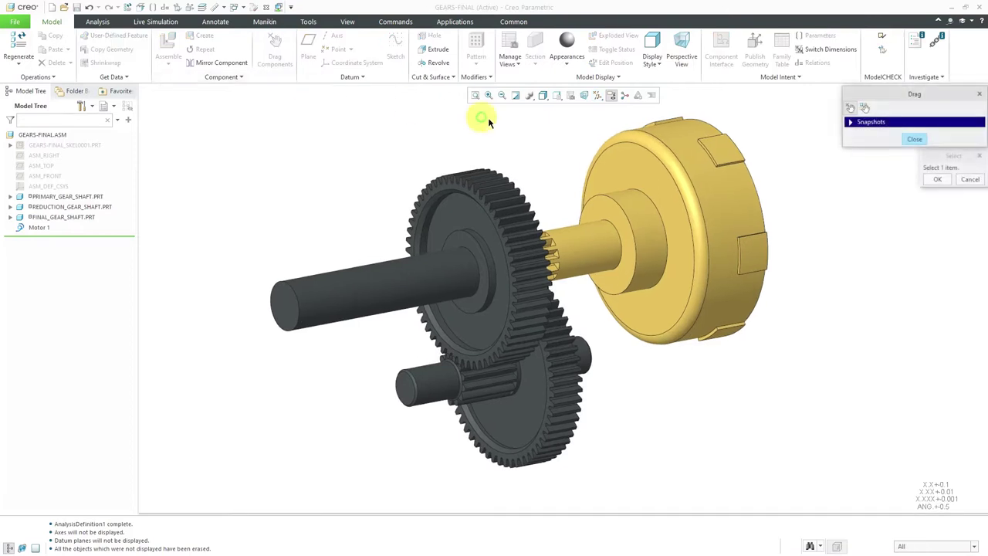
Rotate the yellow final gear shaft to examine how the gear train moves, then abort the motion and leave component dragging
left_click(658, 154)
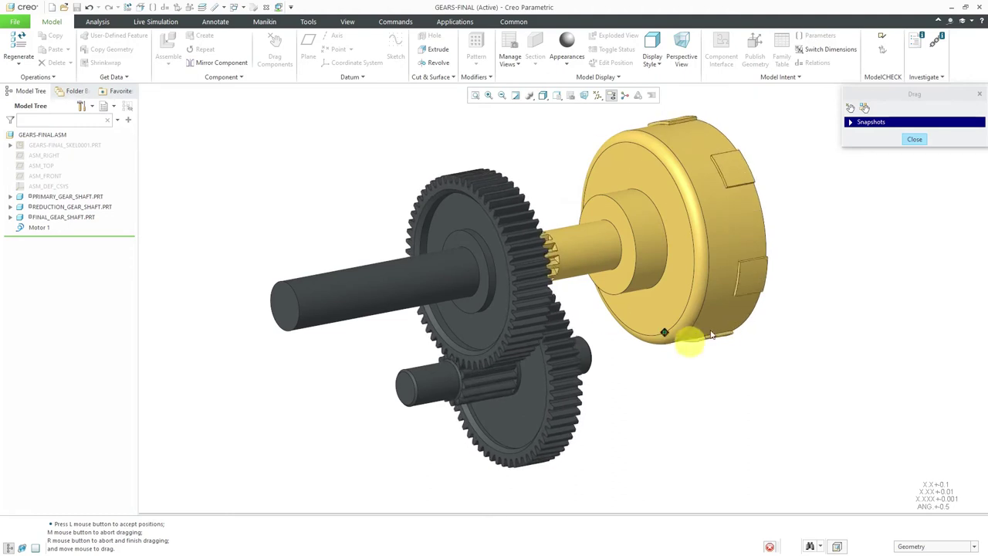
middle_click(633, 360)
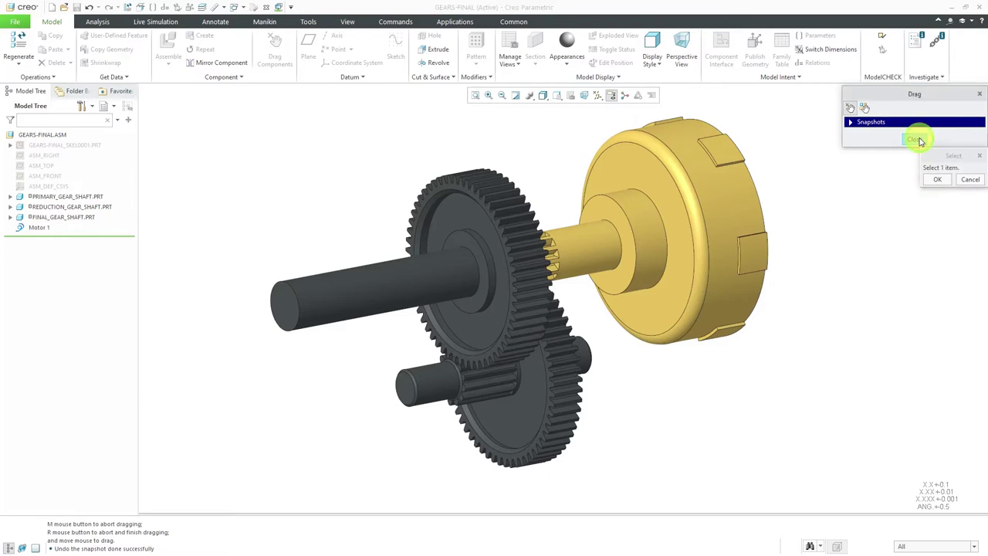
left_click(915, 139)
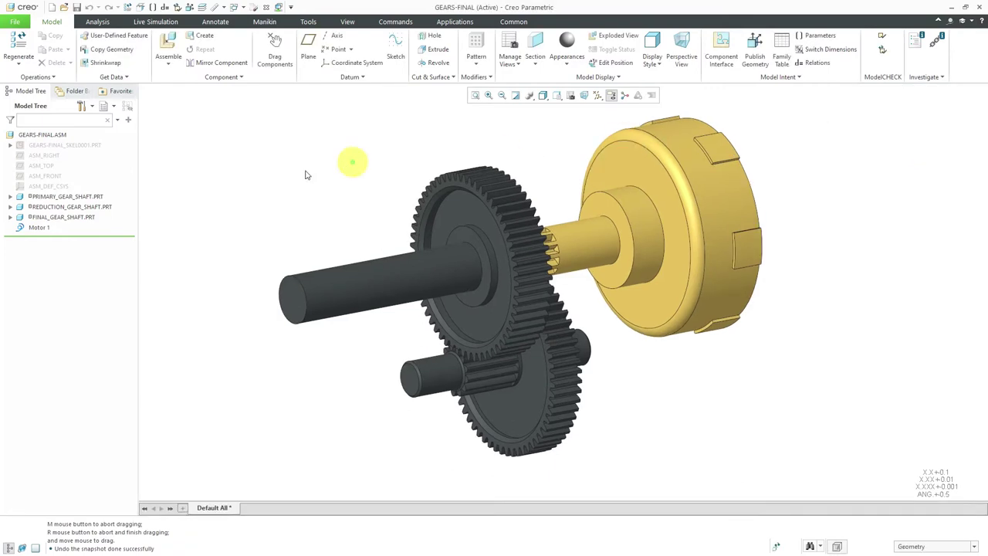
Create a new design assembly named gears-generic from the mcae_assy_std template instead of the default template
left_click(51, 7)
left_click(427, 244)
type("gears-generic")
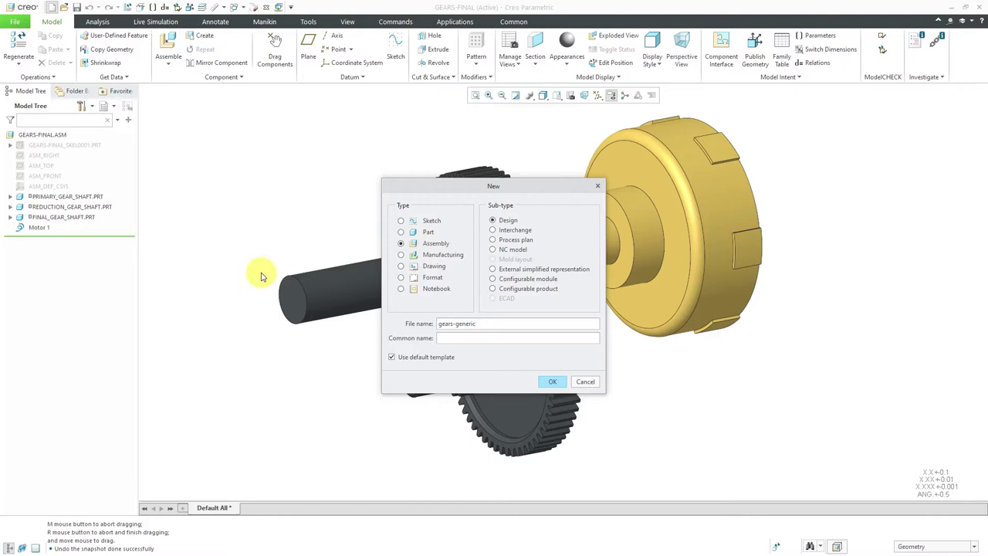
left_click(403, 360)
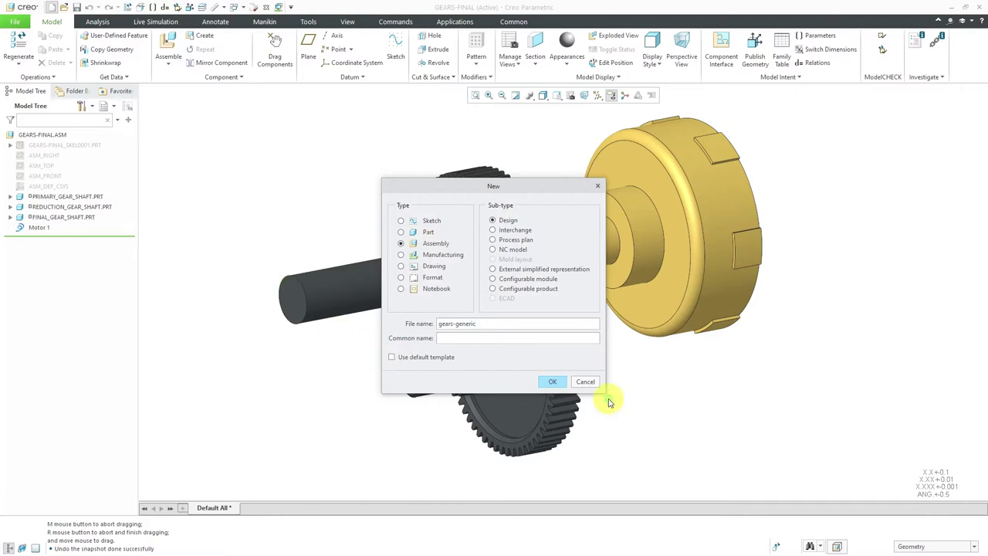
left_click(552, 381)
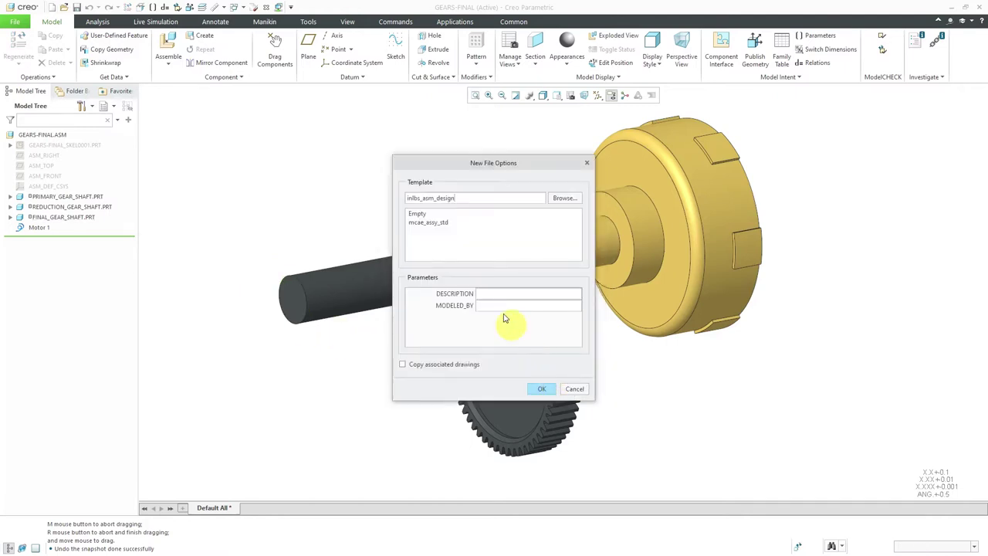
left_click(439, 222)
left_click(540, 388)
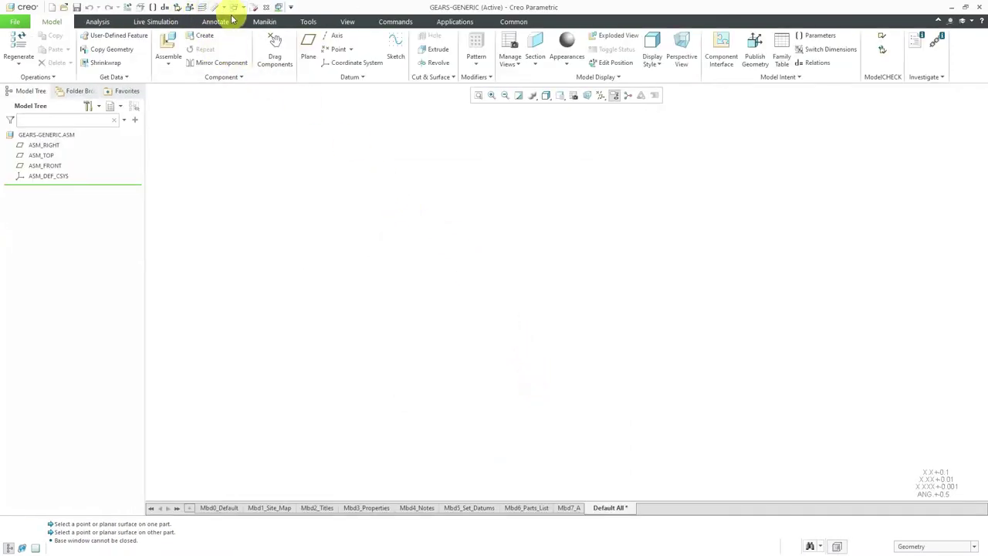
Check the assembly's system of units in the model properties without changing it
left_click(139, 8)
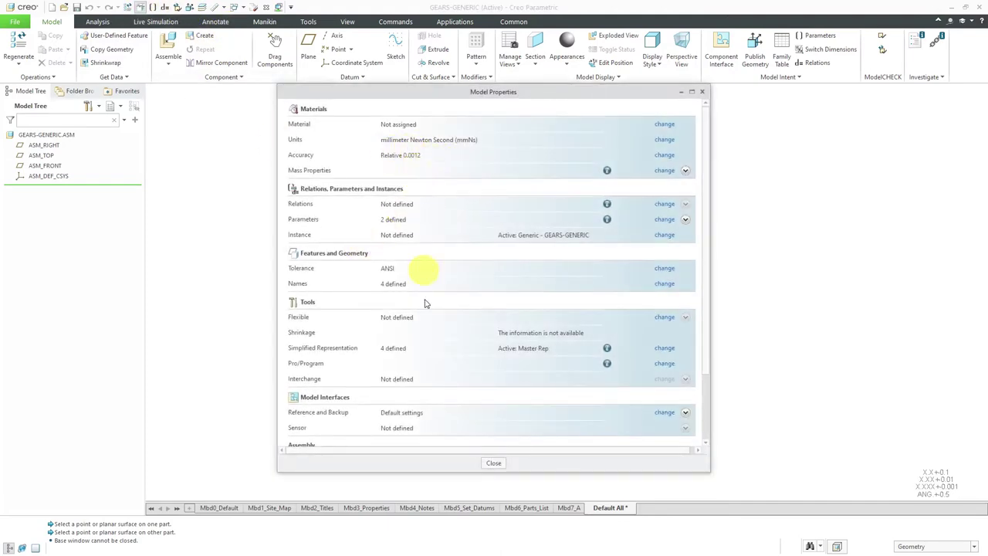
left_click(660, 141)
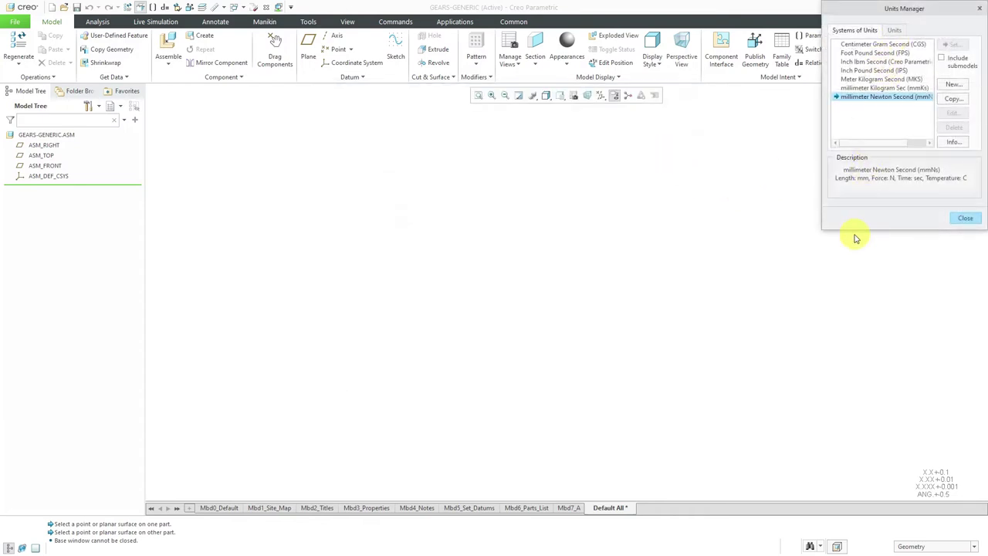
left_click(965, 219)
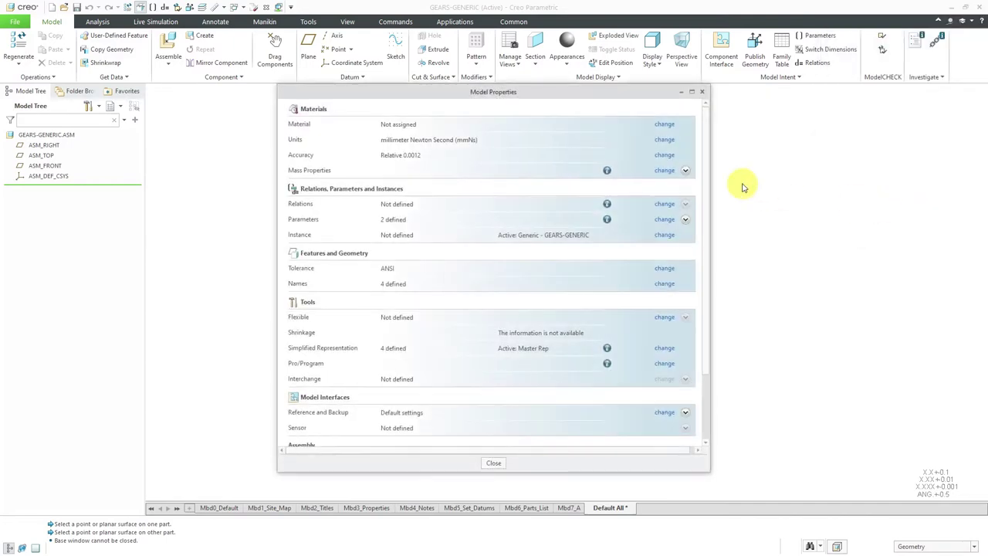
left_click(494, 463)
Turn on the display of datum planes and axes
left_click(601, 95)
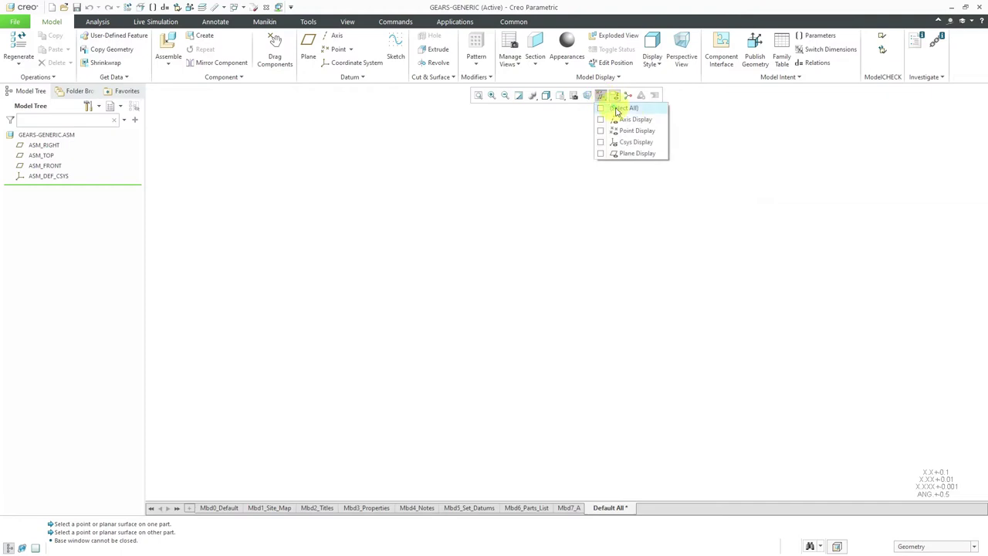
left_click(635, 154)
left_click(627, 120)
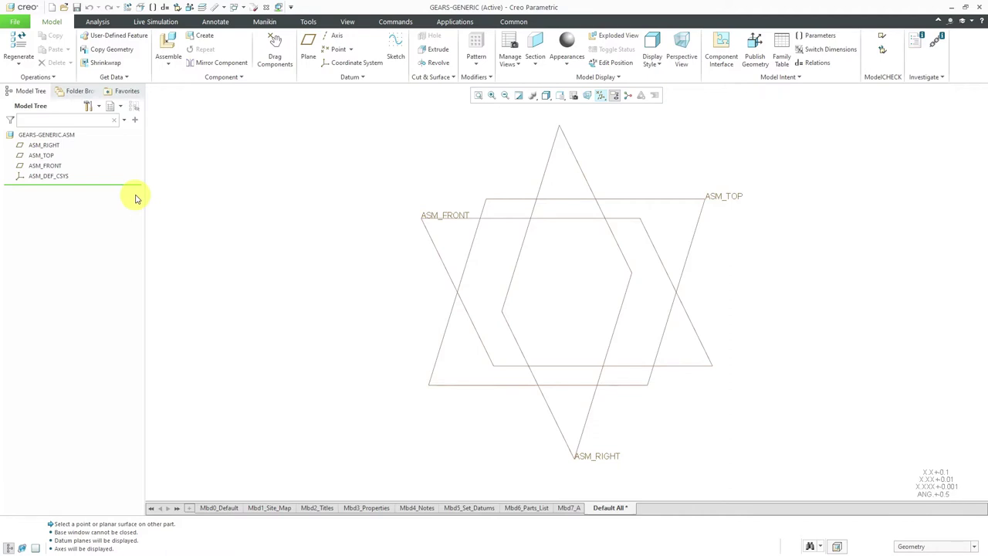
Create a standard skeleton model with the default file name, copied from the existing part mcae_part_metric_mbd.prt
left_click(205, 39)
left_click_drag(869, 286, 366, 160)
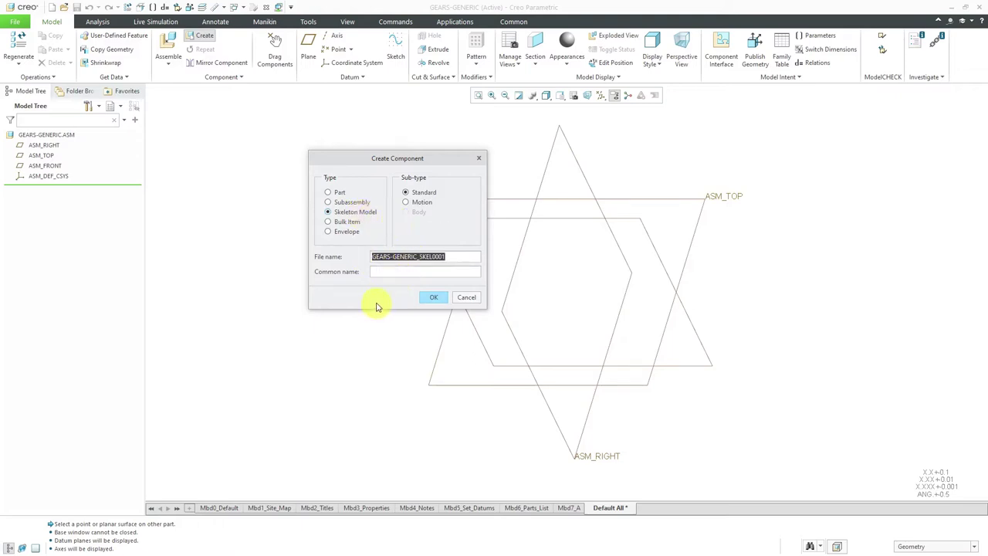
left_click(433, 296)
left_click_drag(878, 287, 451, 179)
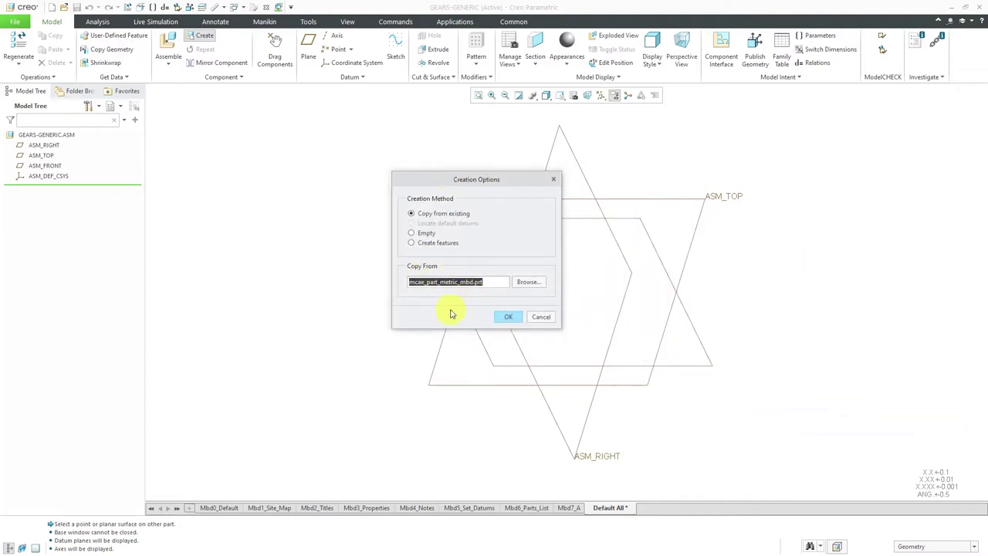
left_click(509, 317)
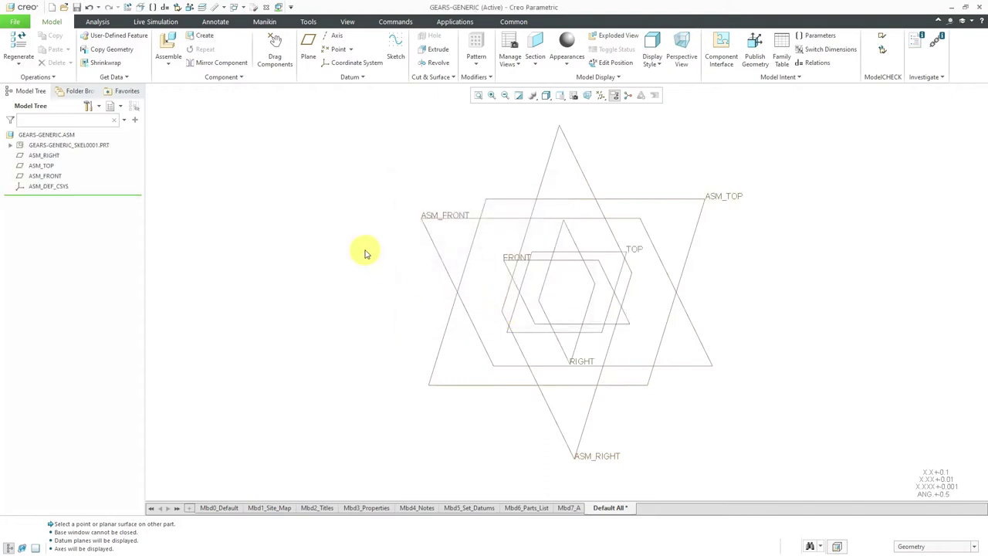
Hide the assembly's three datum planes and its default coordinate system
left_click(43, 155)
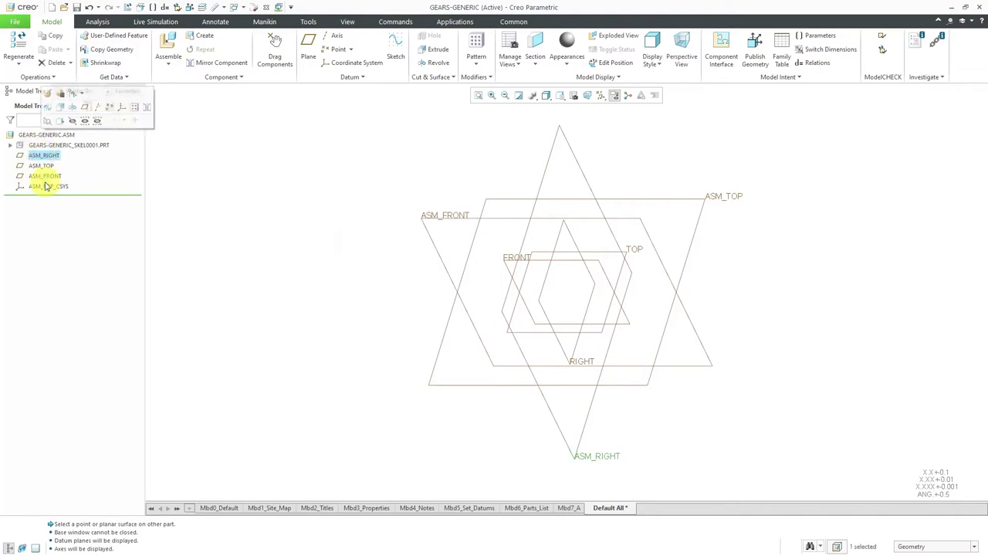
left_click(46, 187, "shift")
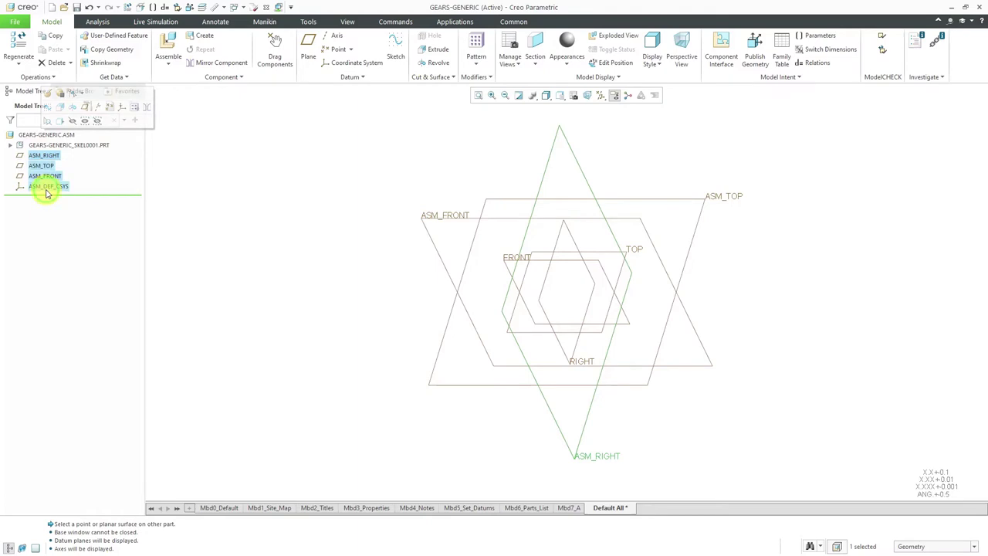
left_click(65, 158)
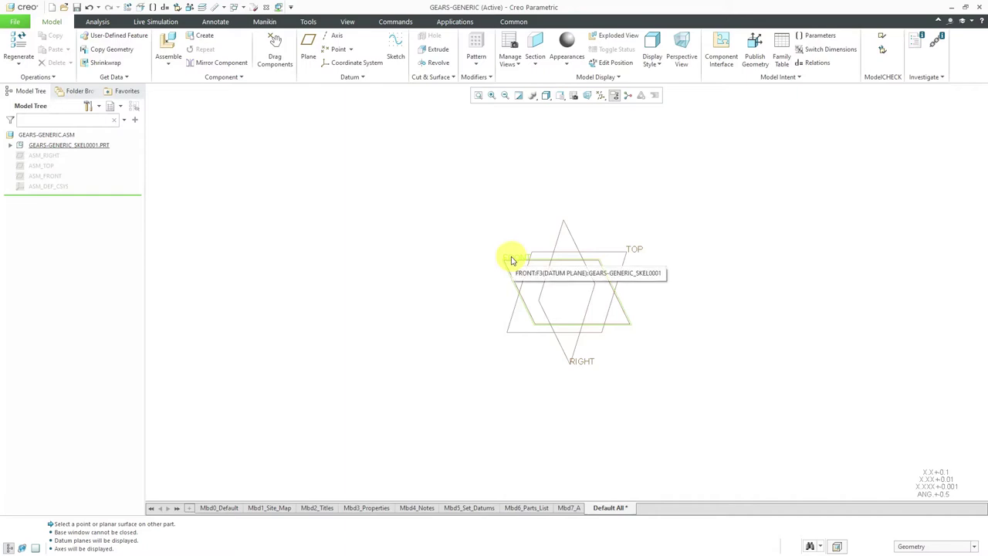
Activate the skeleton part for editing and expand its feature list
left_click(83, 147)
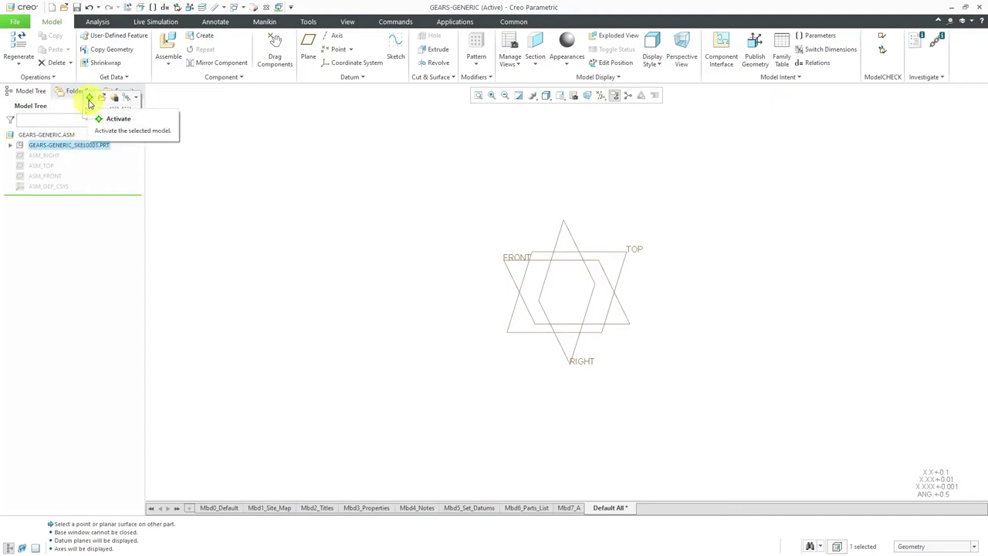
left_click(90, 103)
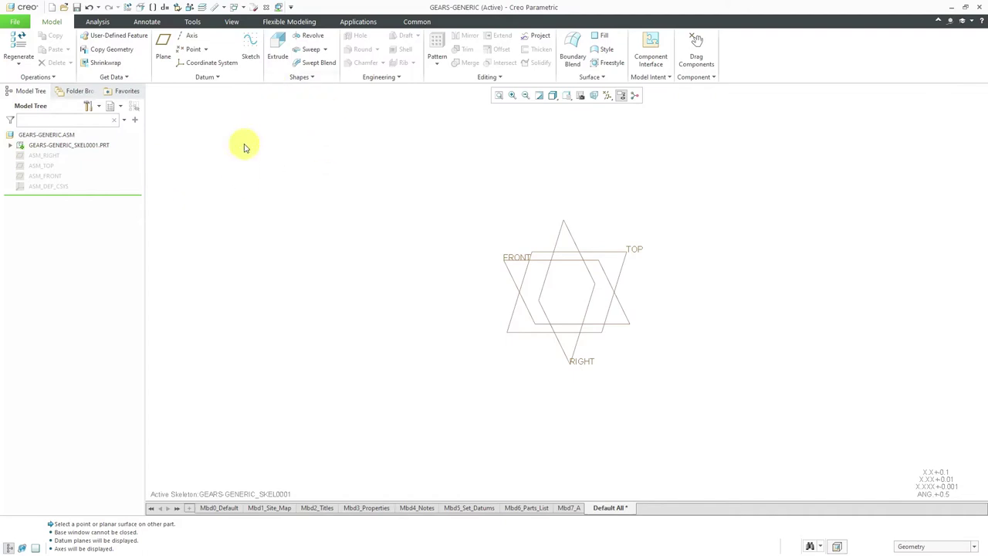
left_click(11, 146)
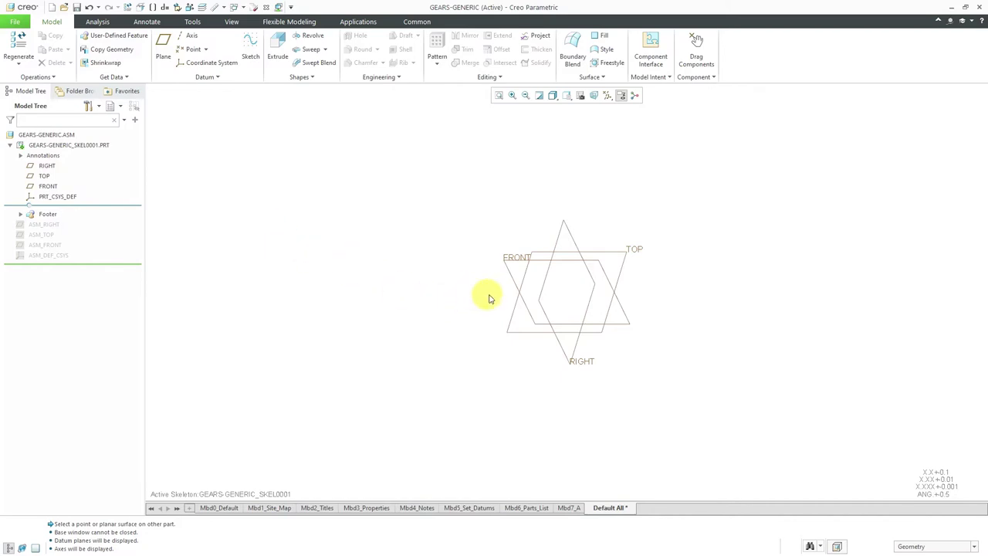
Start a datum plane offset 4 mm from the skeleton's FRONT plane
left_click(512, 261)
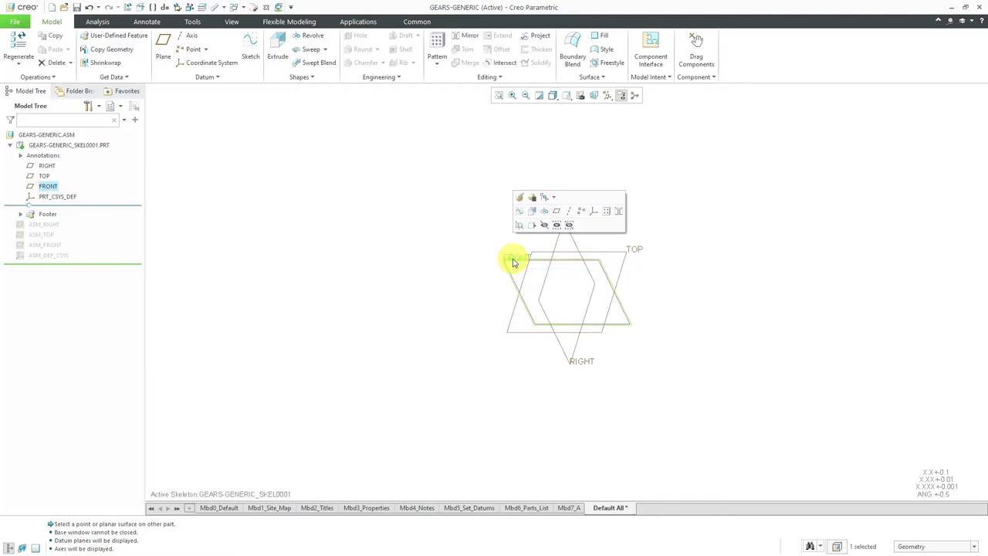
left_click(557, 213)
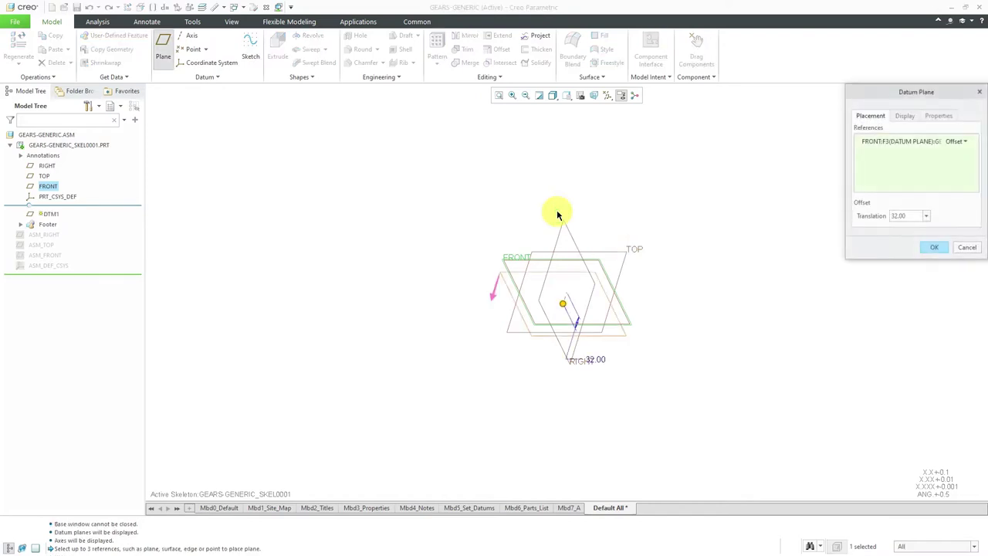
double_click(592, 360)
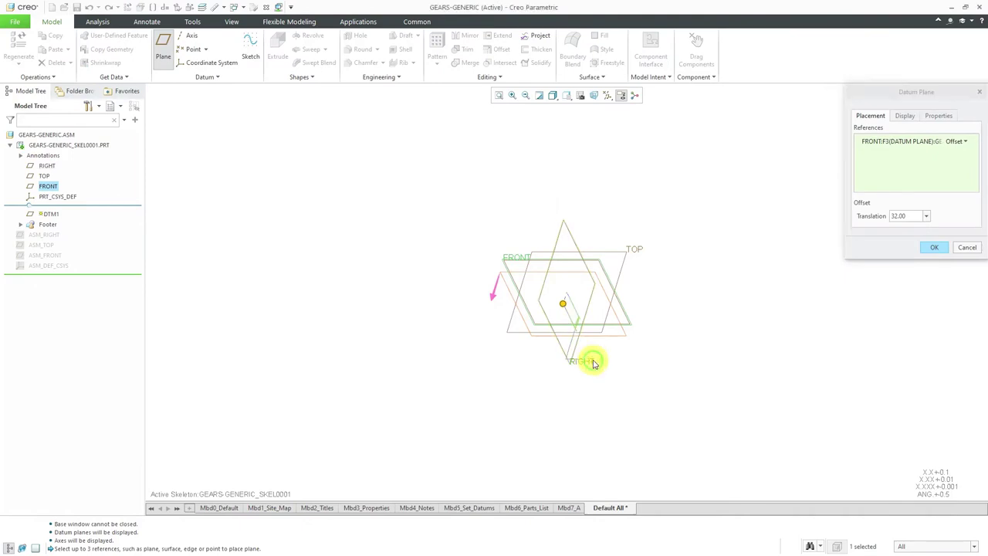
type("4")
key("Return")
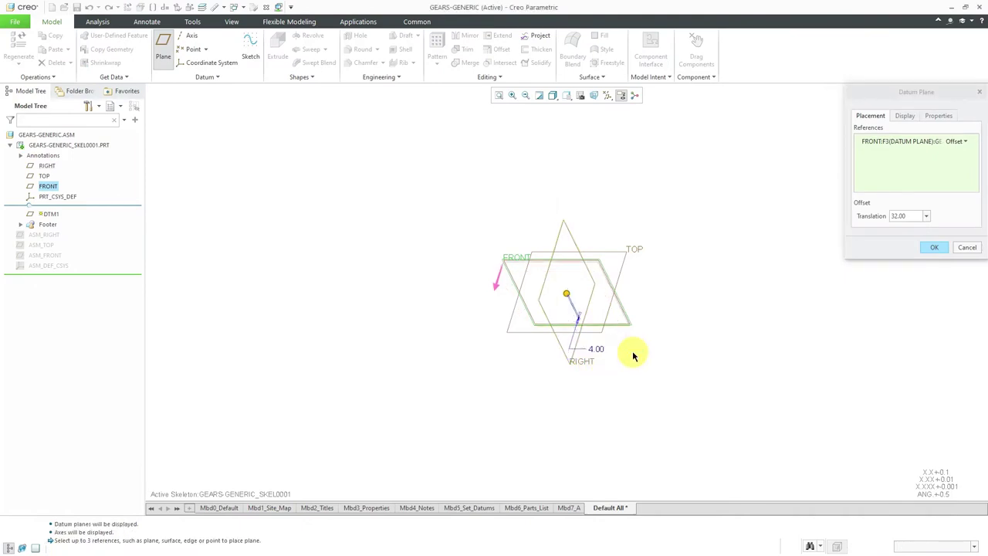
Name the 4 mm offset datum plane REDUCTION-PLANE and complete it
left_click(938, 116)
double_click(918, 137)
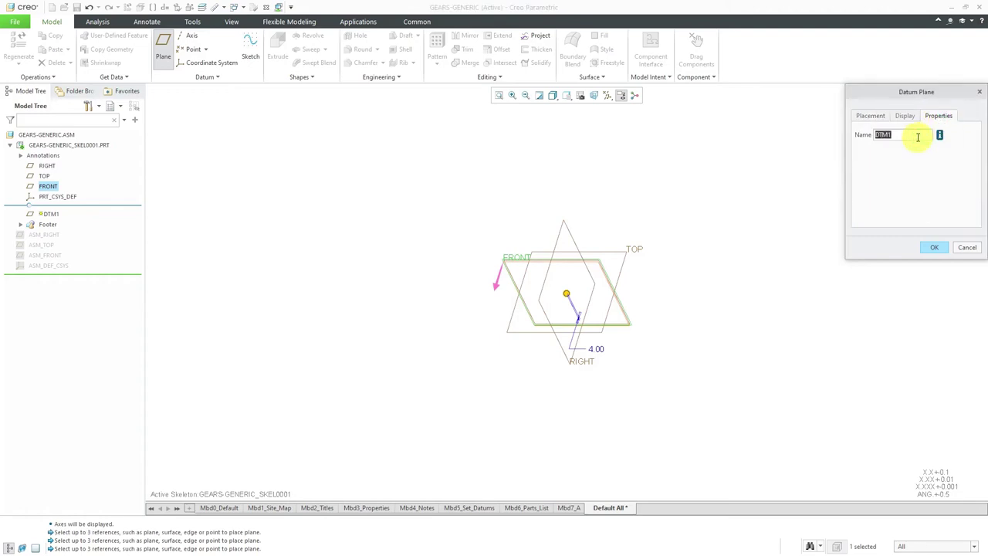
type("reduction-plane")
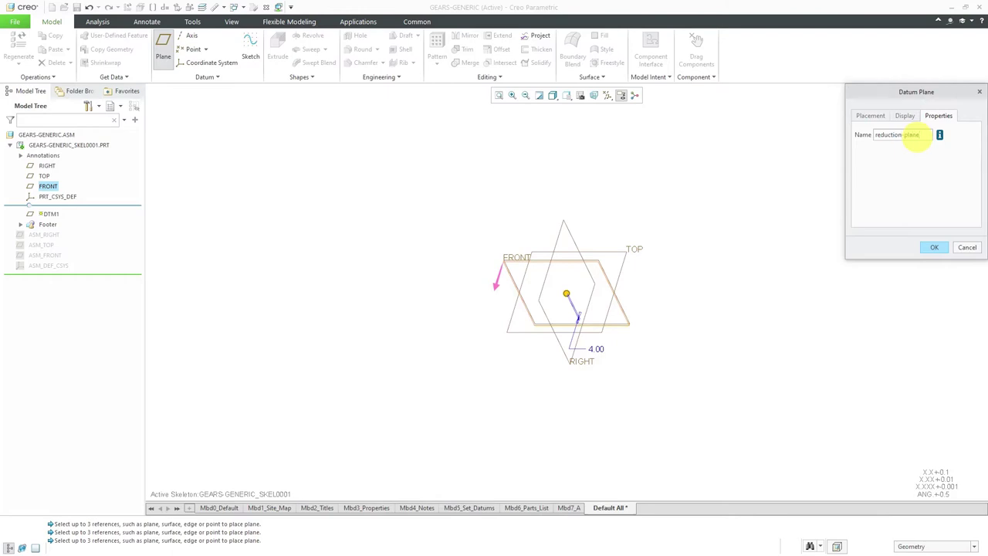
key("Return")
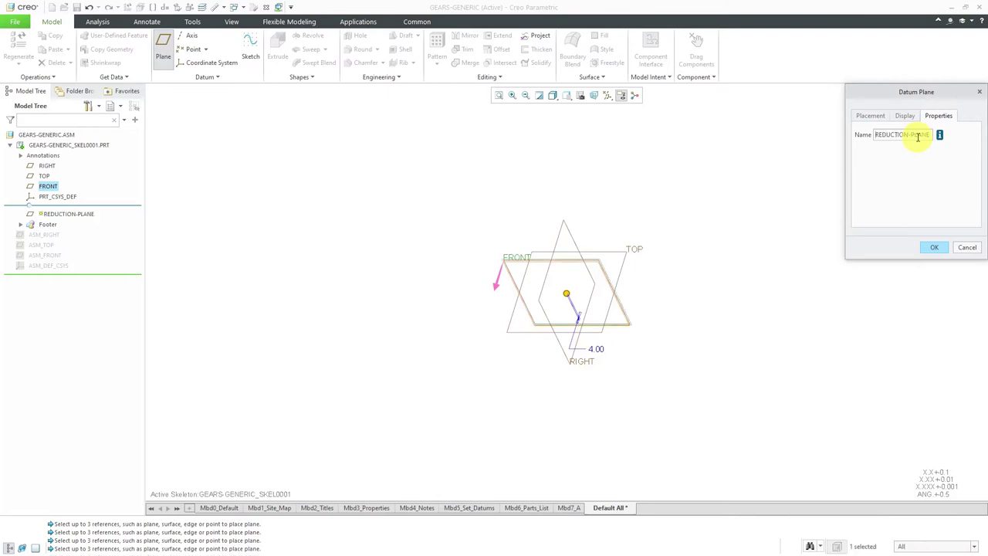
left_click(931, 248)
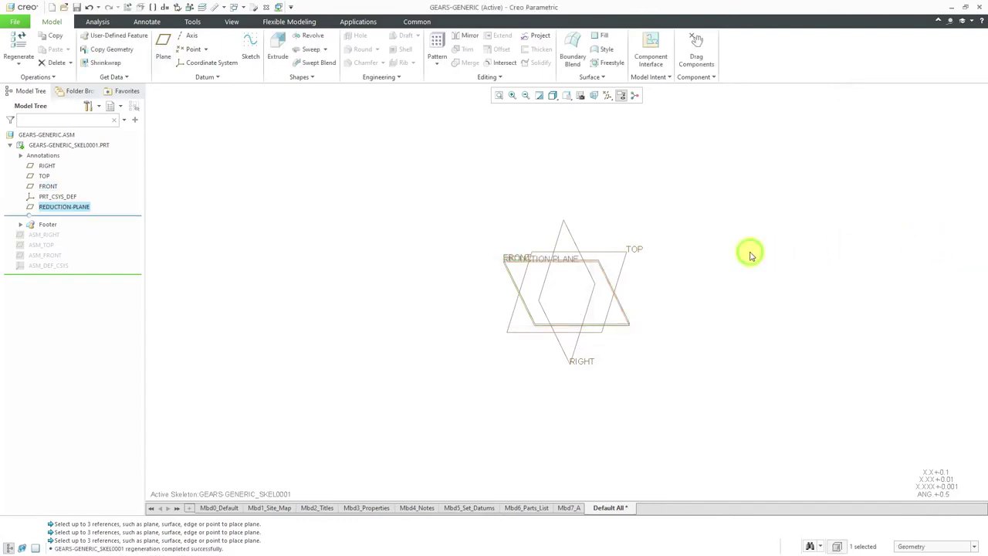
Start another datum plane offset 32 mm from the skeleton's FRONT plane
left_click(48, 187)
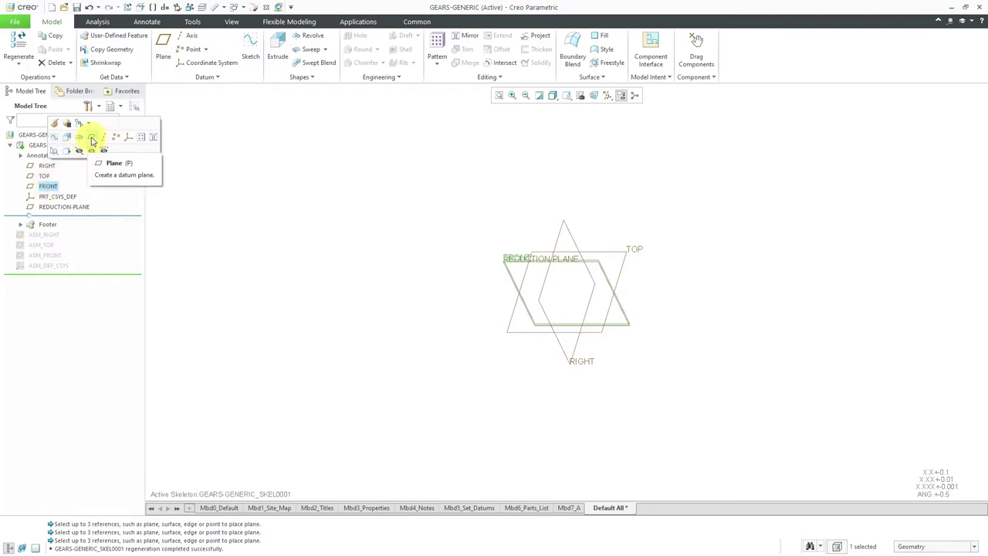
left_click(92, 139)
double_click(596, 346)
type("3")
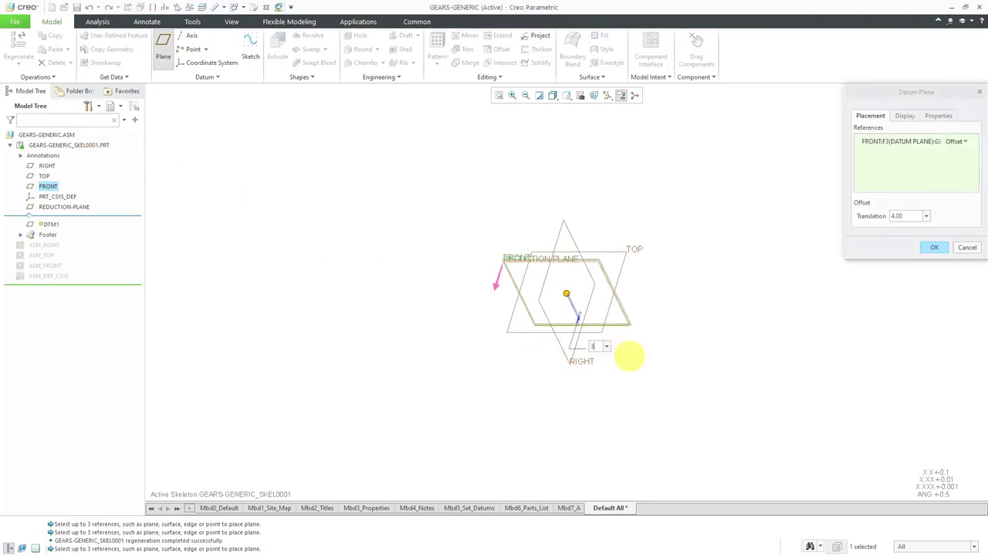
type("2")
key("Return")
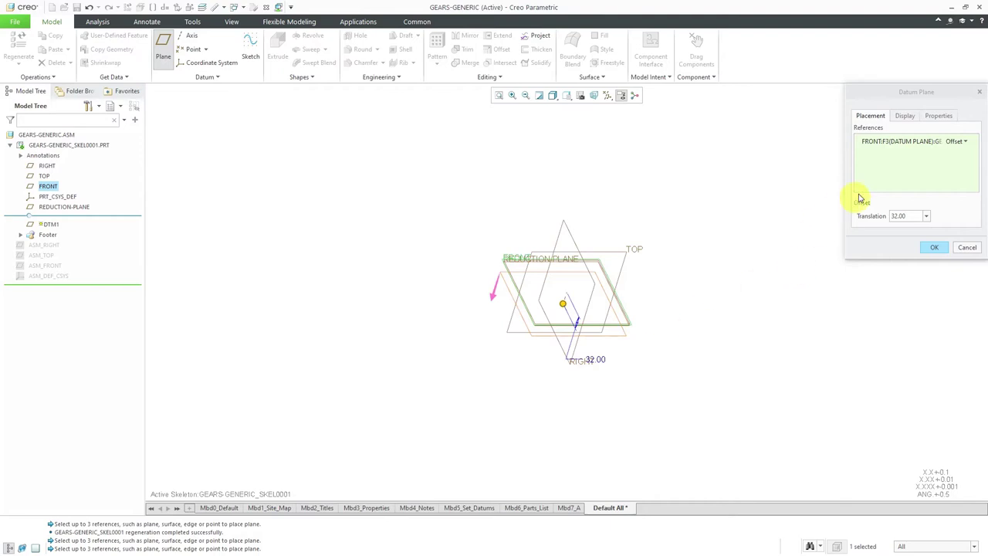
Name the 32 mm offset datum plane FINAL-PLANE and complete it
left_click(930, 116)
double_click(918, 133)
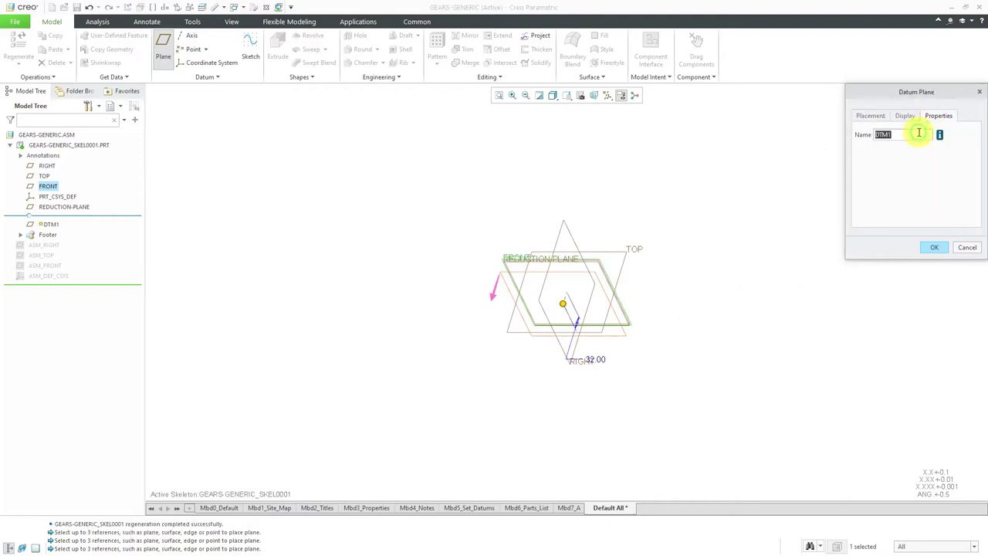
key("BackSpace")
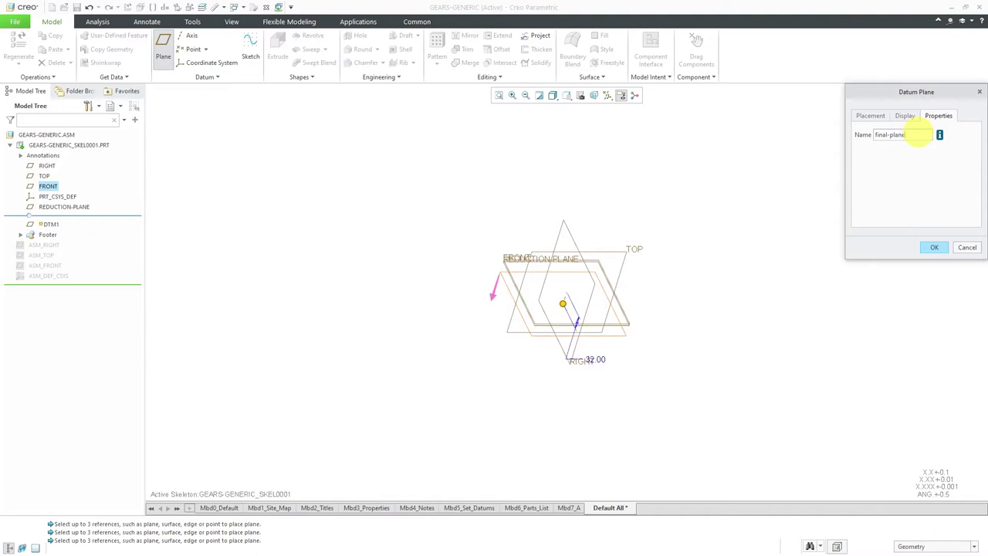
type("final-plane")
key("Return")
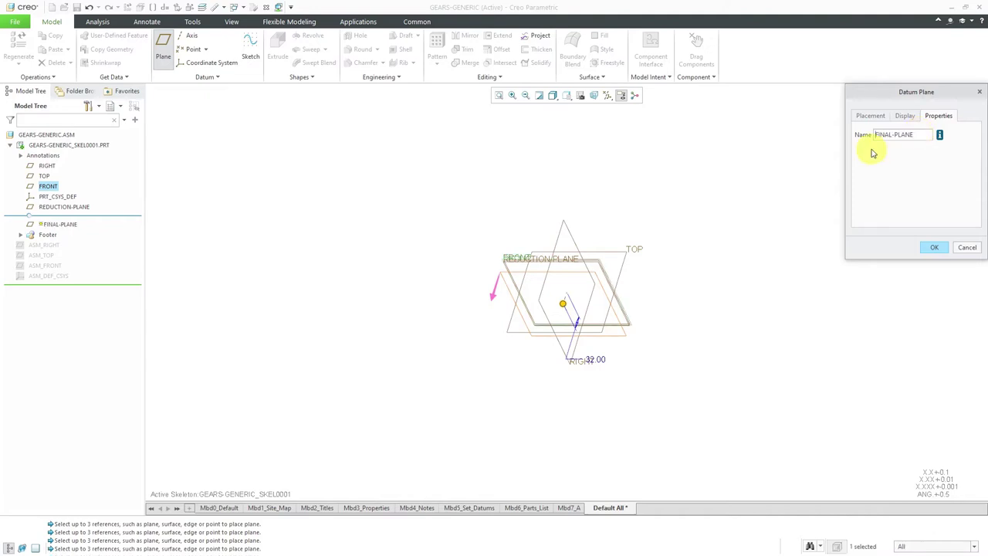
left_click(934, 247)
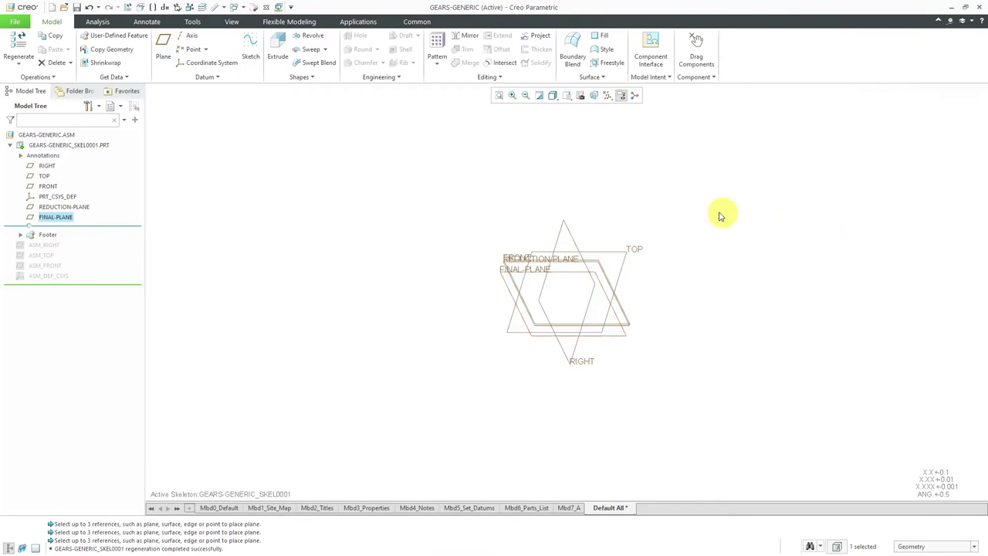
left_click(625, 180)
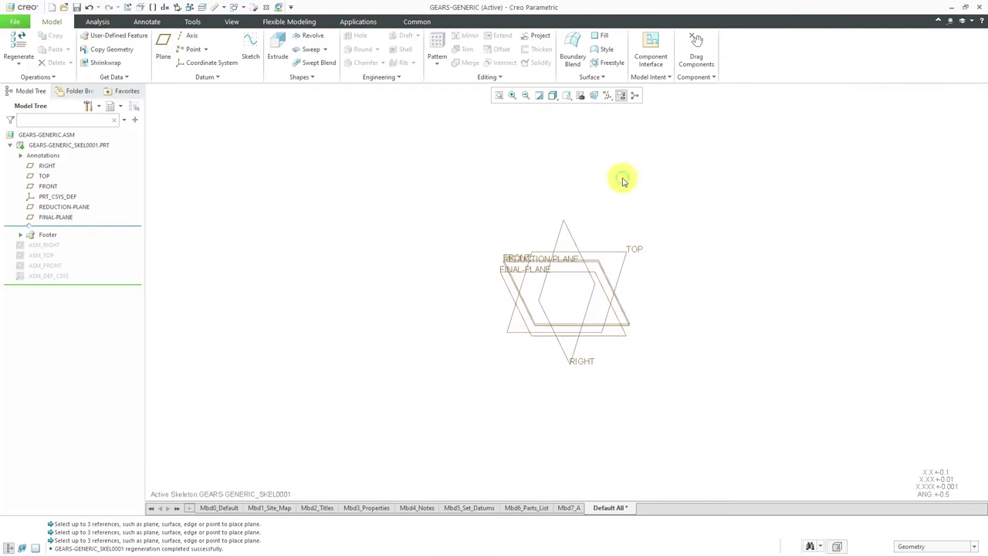
Create a datum axis at the intersection of the TOP and RIGHT planes and rename it MAIN-AXIS
left_click(629, 261)
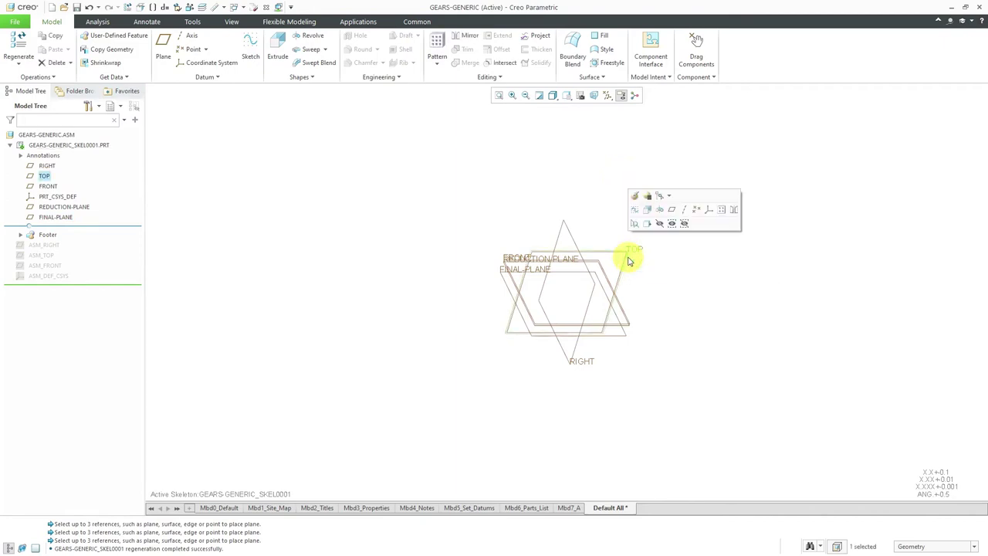
left_click(567, 229, "ctrl")
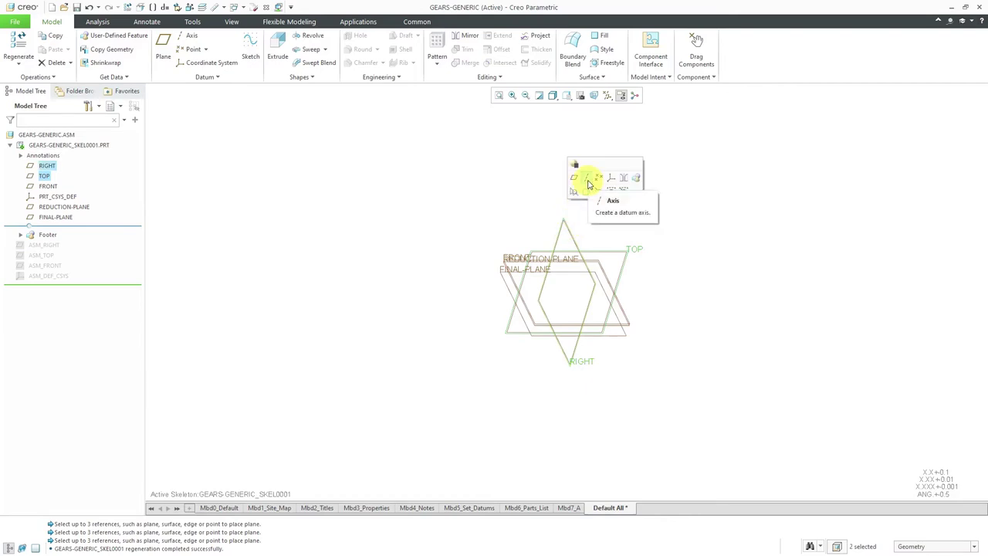
left_click(588, 182)
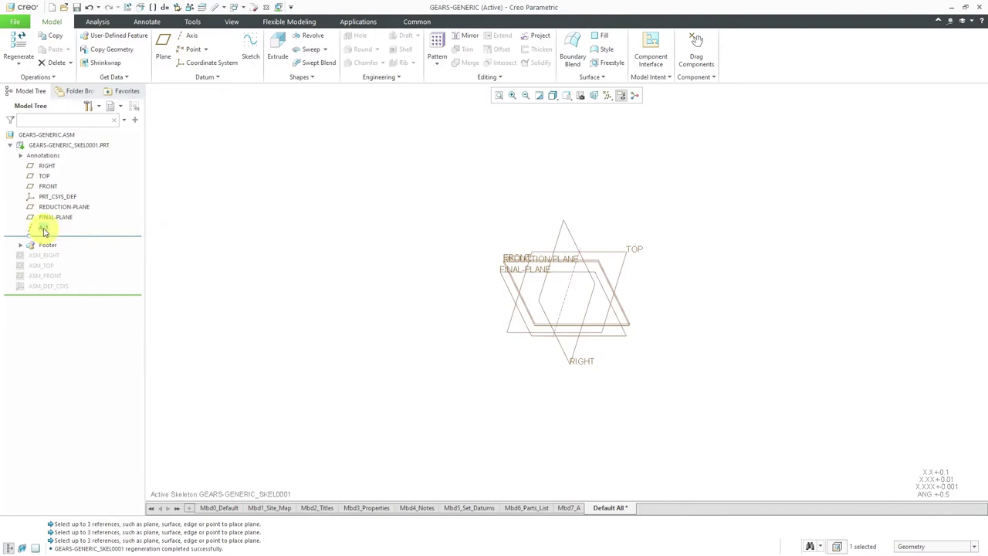
double_click(44, 229)
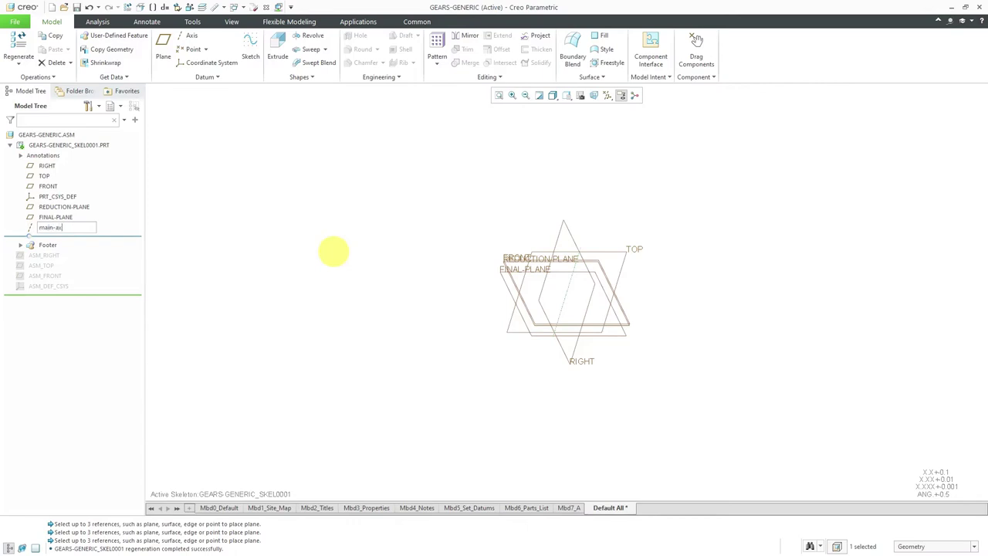
key("Return")
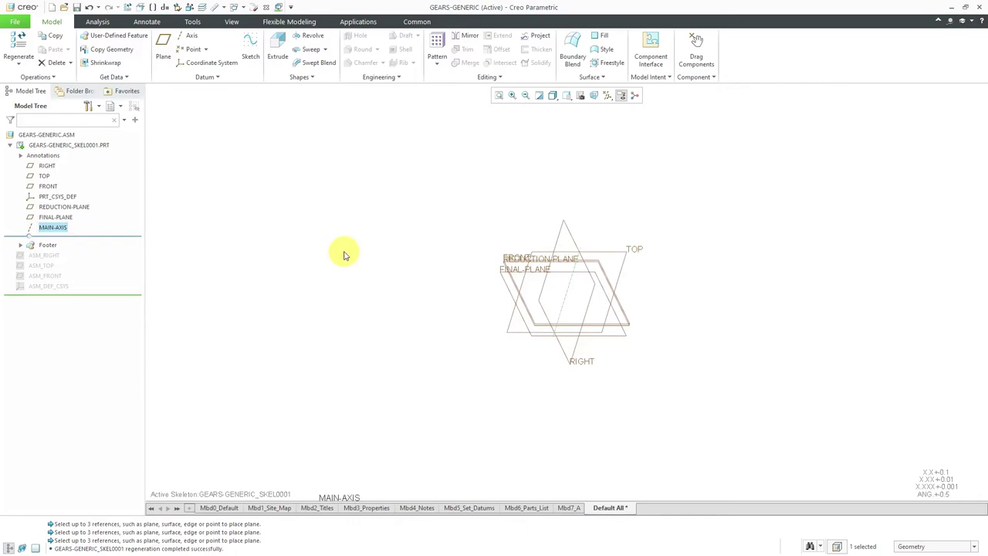
left_click(369, 265)
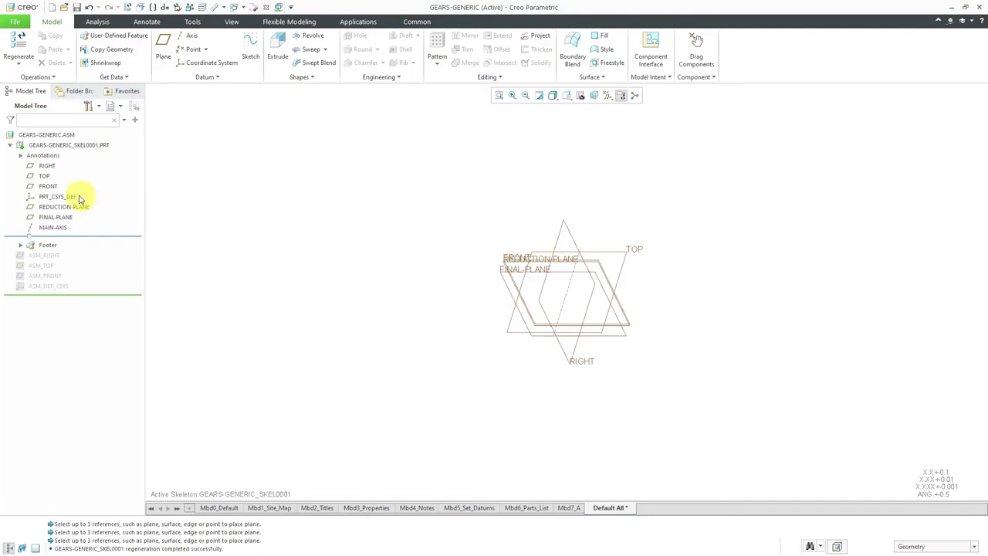
Start a datum axis normal to the FRONT plane, using the RIGHT and TOP planes as offset references
left_click(48, 187)
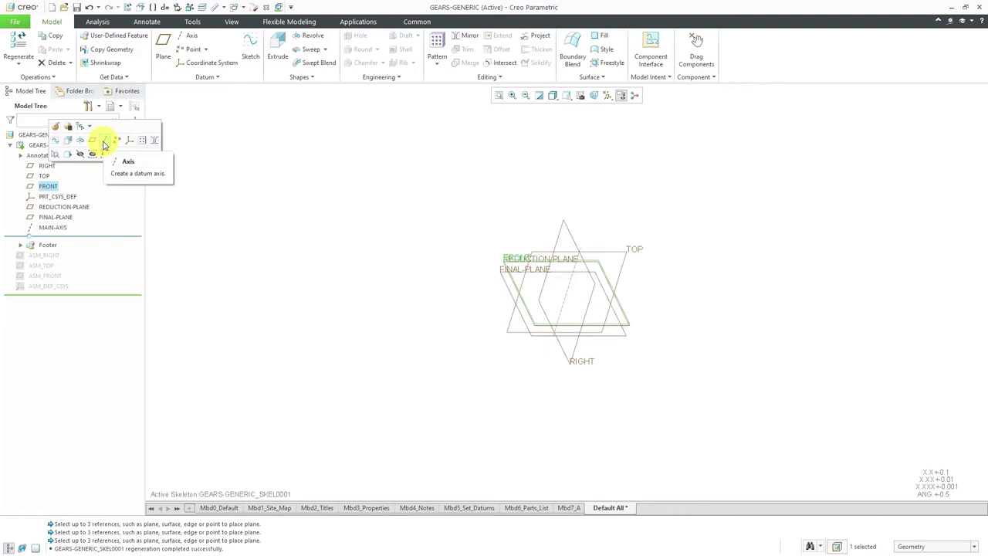
left_click(105, 143)
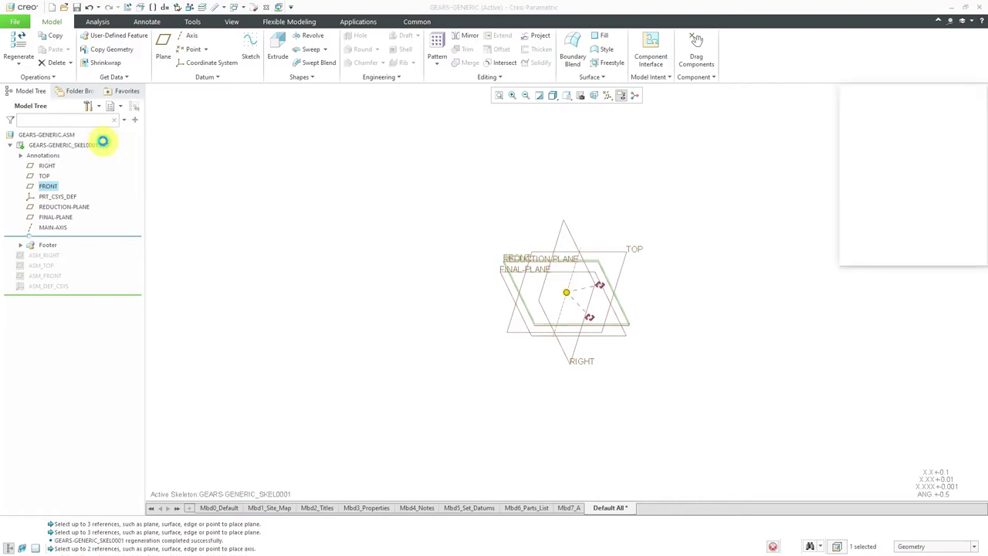
right_click(328, 199)
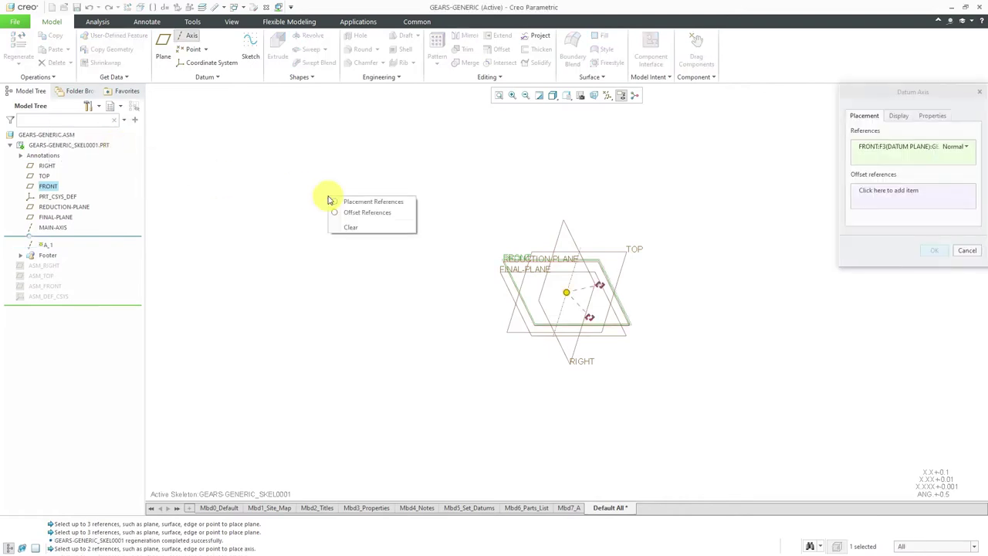
left_click(371, 213)
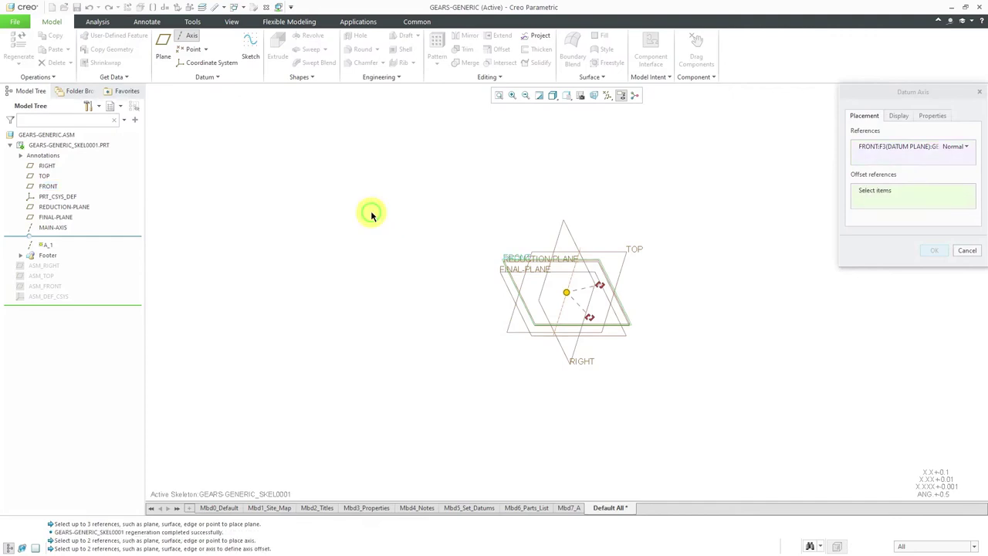
left_click(561, 228)
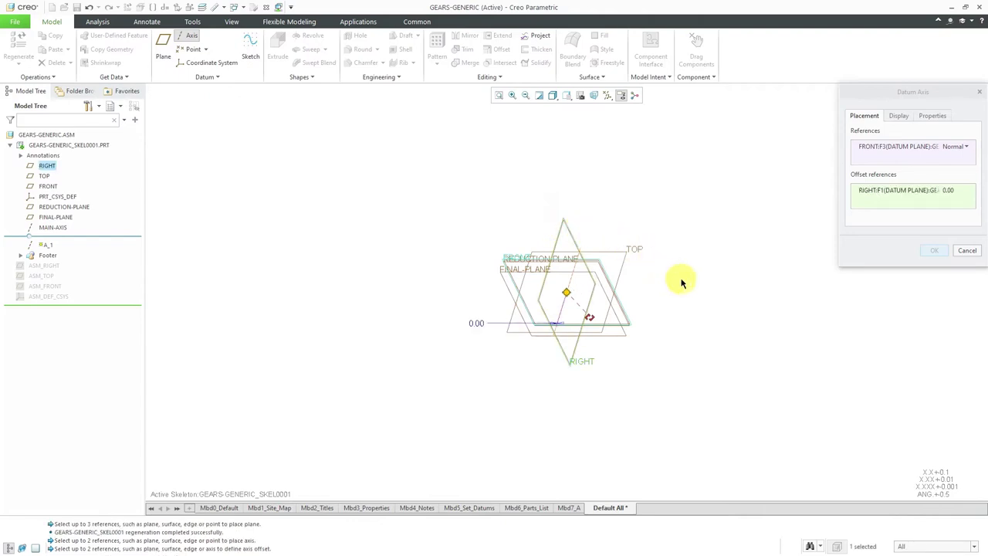
left_click(623, 263)
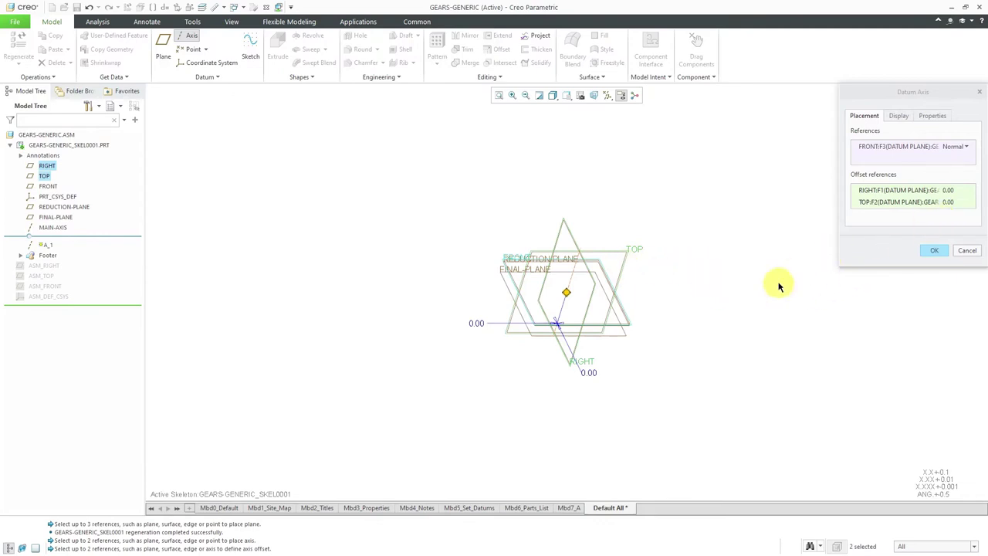
Set the new axis's offset from the TOP plane to -28 mm
left_click(955, 203)
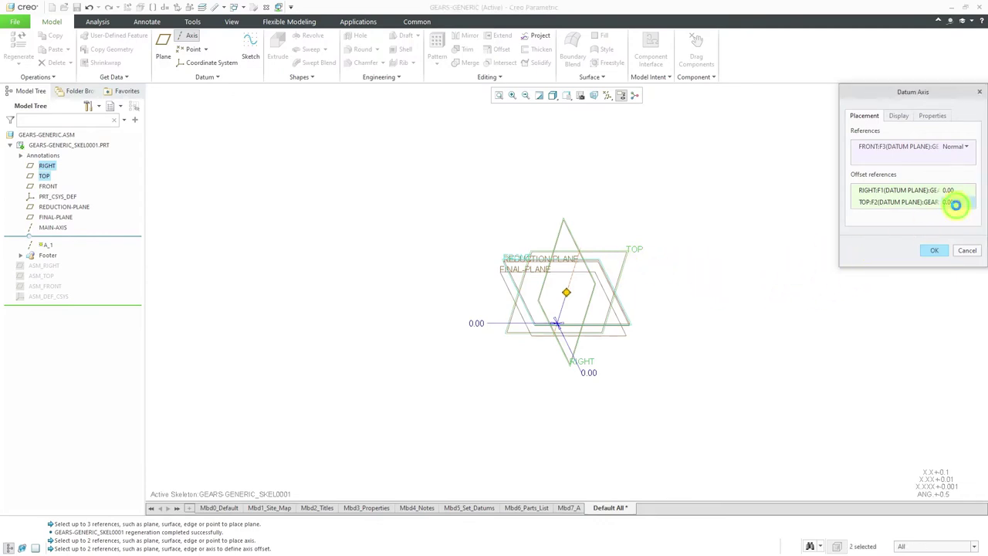
type("28")
key("Return")
left_click(955, 204)
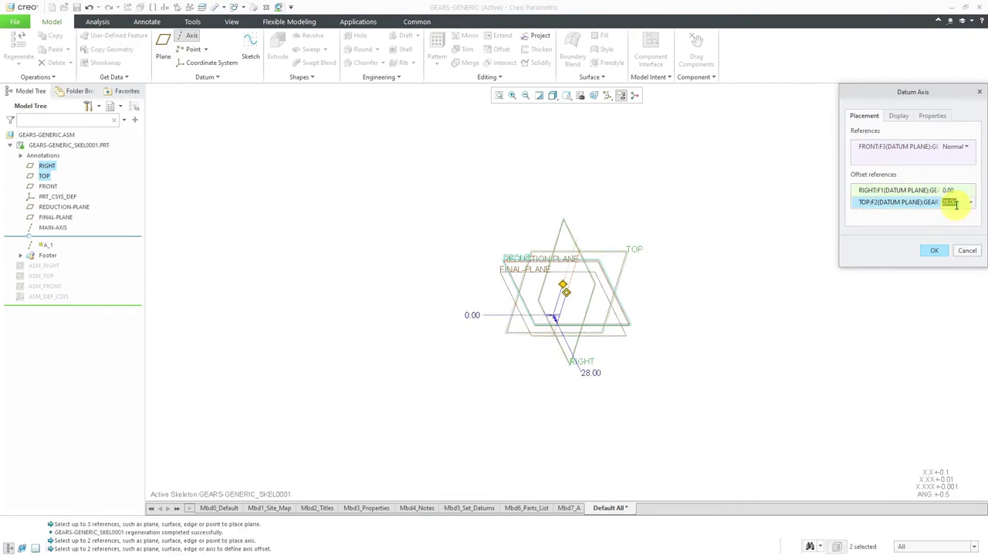
key("BackSpace")
type("-28")
key("Return")
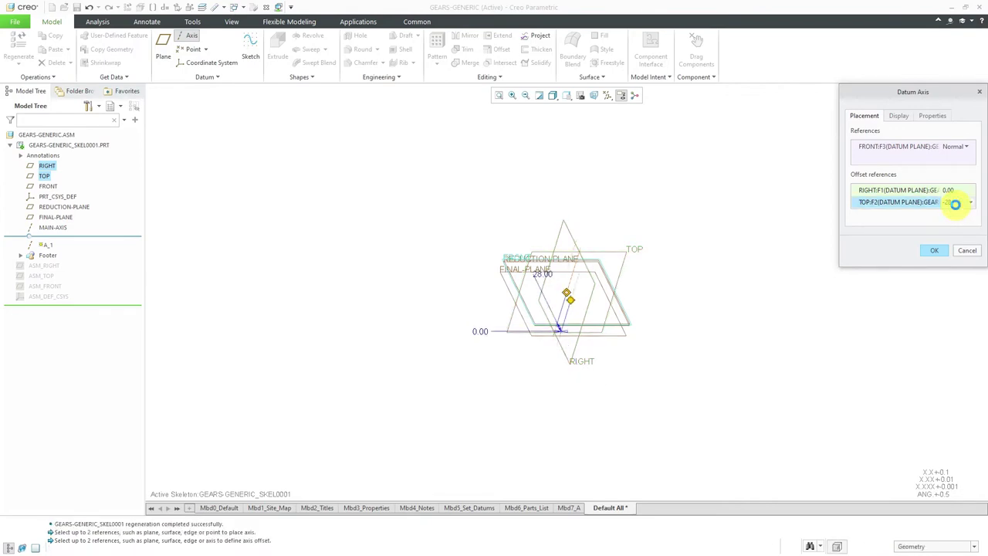
Name the new datum axis REDUCTION-AXIS and complete it
left_click(934, 116)
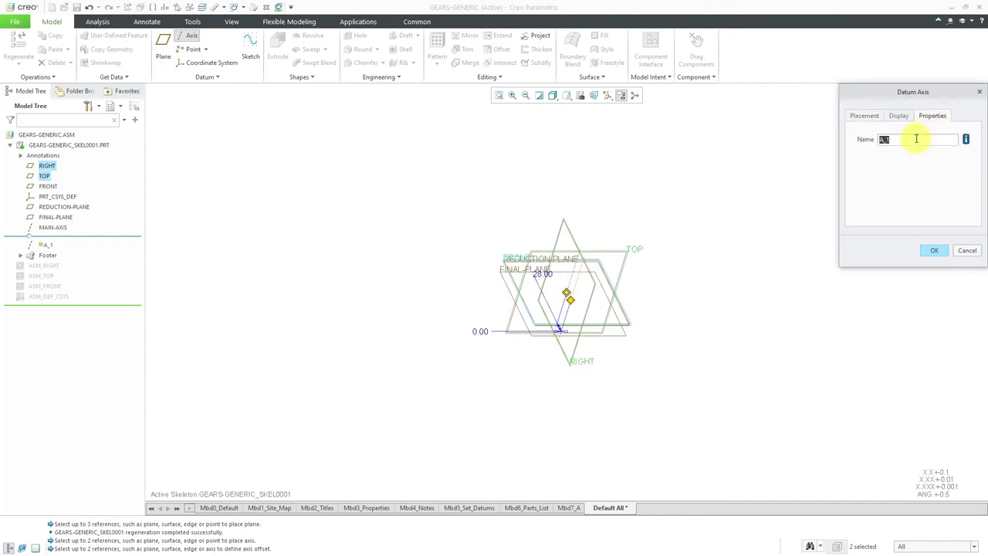
type("reduction-axis")
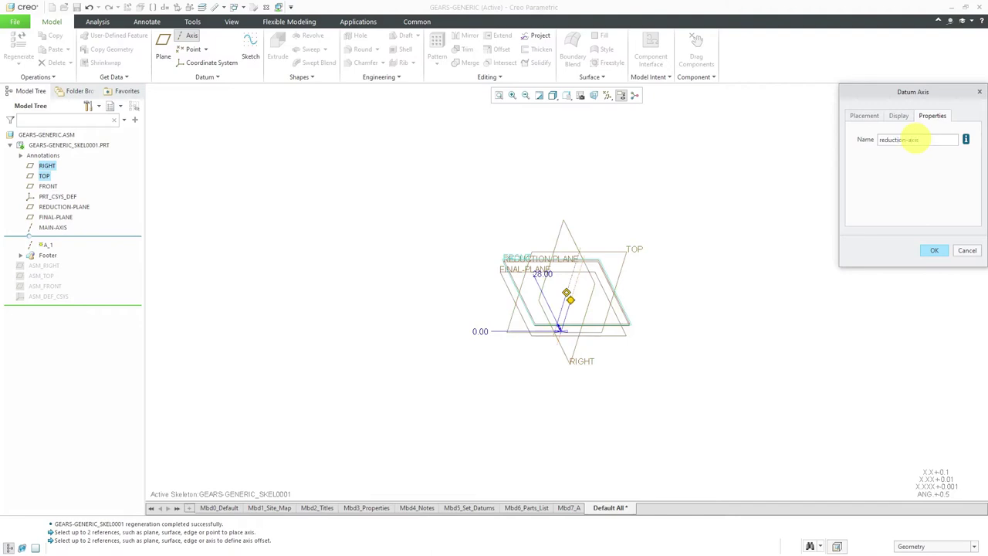
key("Return")
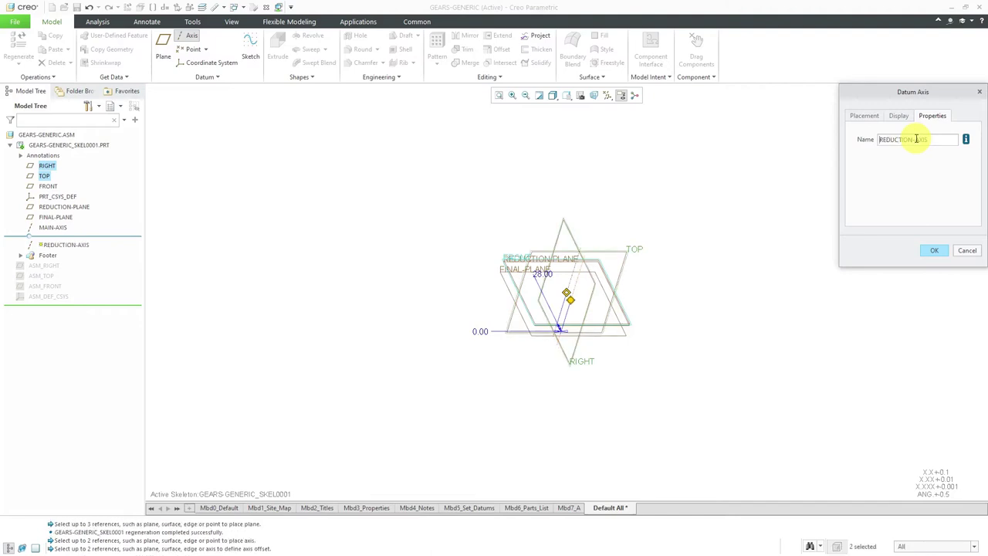
left_click(938, 250)
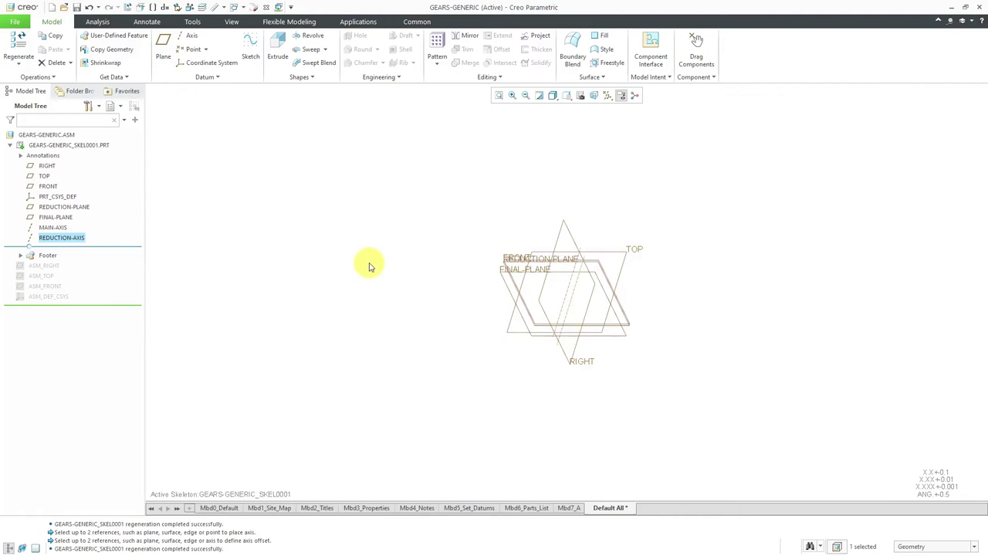
left_click(369, 263)
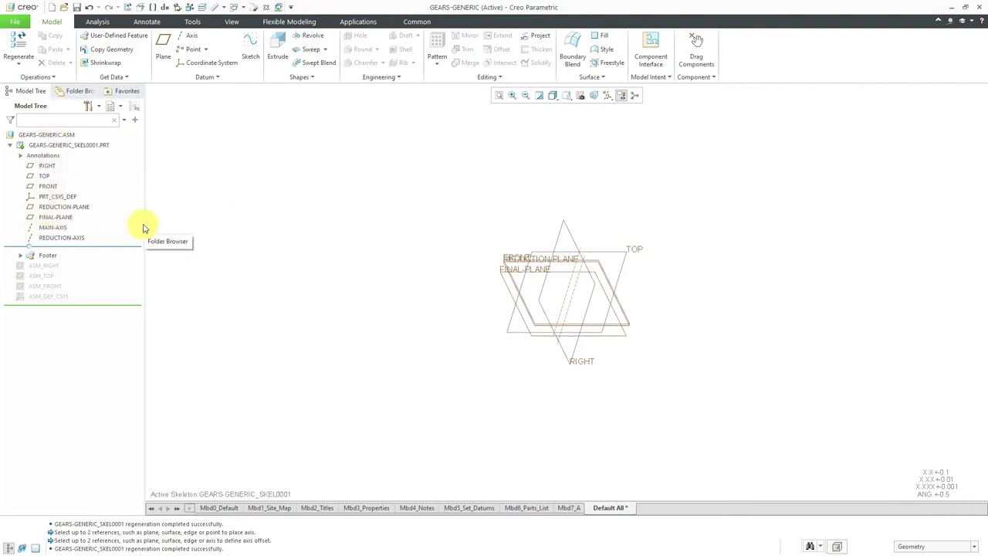
Hide the skeleton's TOP plane, PRT_CSYS_DEF coordinate system and RIGHT plane
left_click(44, 177)
left_click(75, 144)
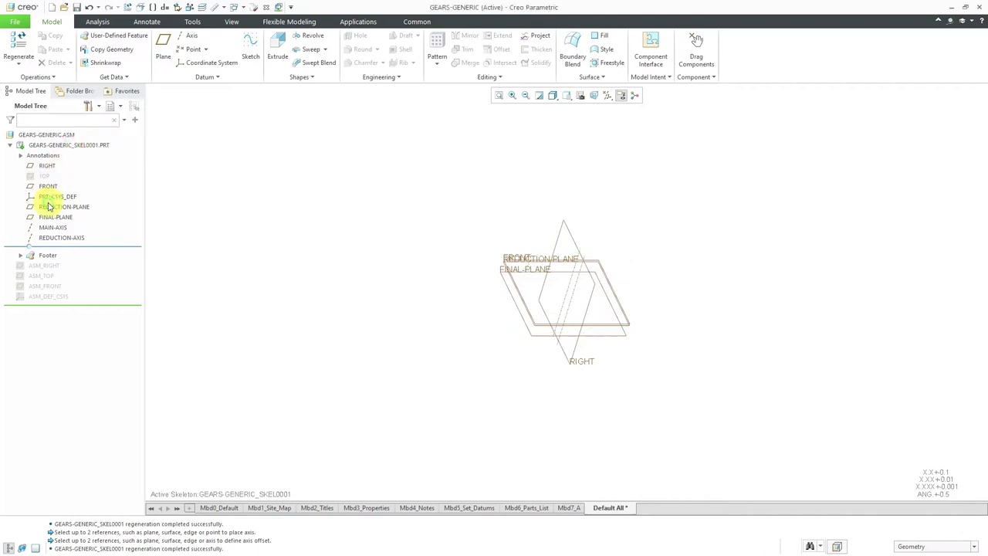
left_click(51, 199)
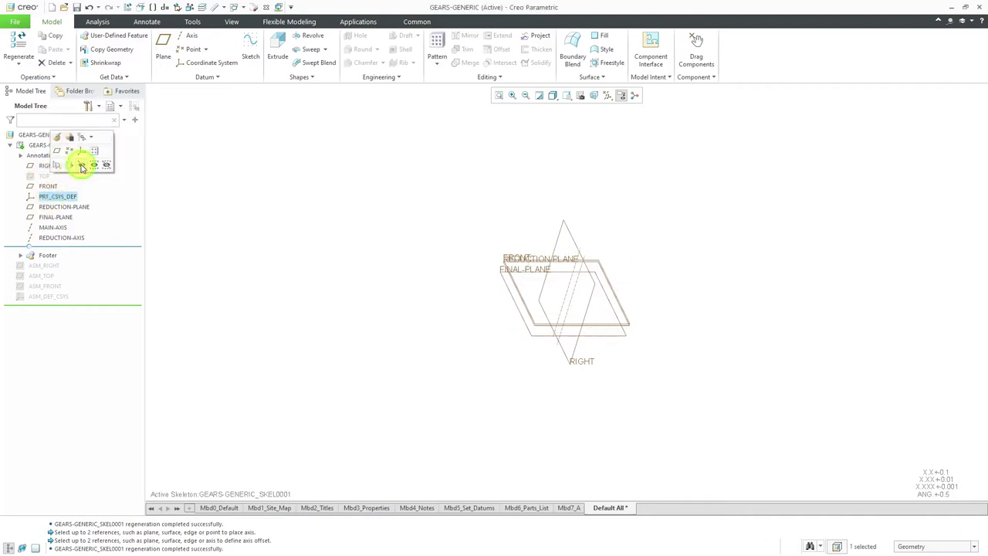
left_click(82, 168)
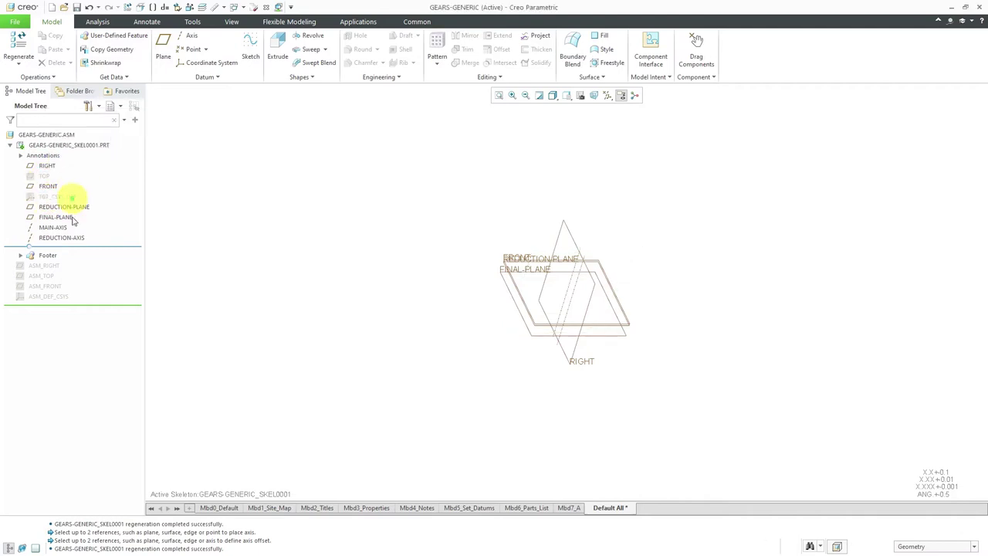
left_click(46, 166)
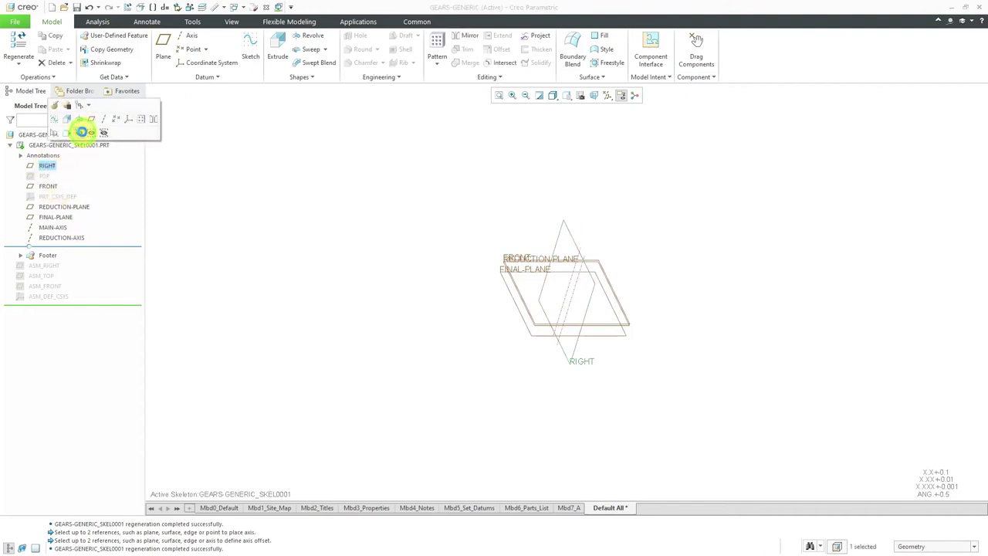
left_click(81, 132)
Turn on the display of axis name tags in the model
mouse_move(539, 365)
middle_mouse_down()
mouse_move(540, 317)
mouse_move(501, 311)
mouse_move(524, 325)
mouse_move(510, 331)
mouse_move(516, 339)
mouse_move(580, 329)
middle_mouse_up()
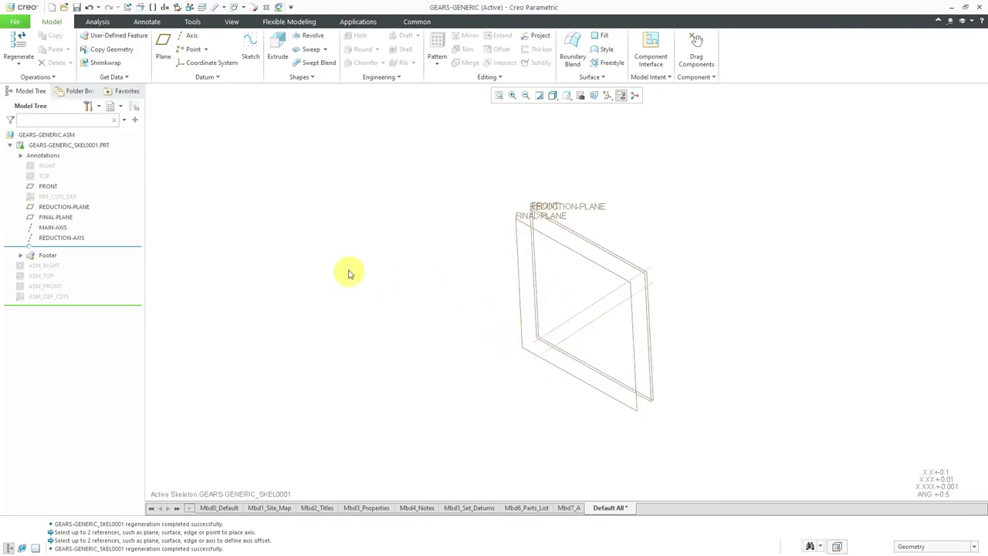
left_click(234, 21)
left_click(546, 59)
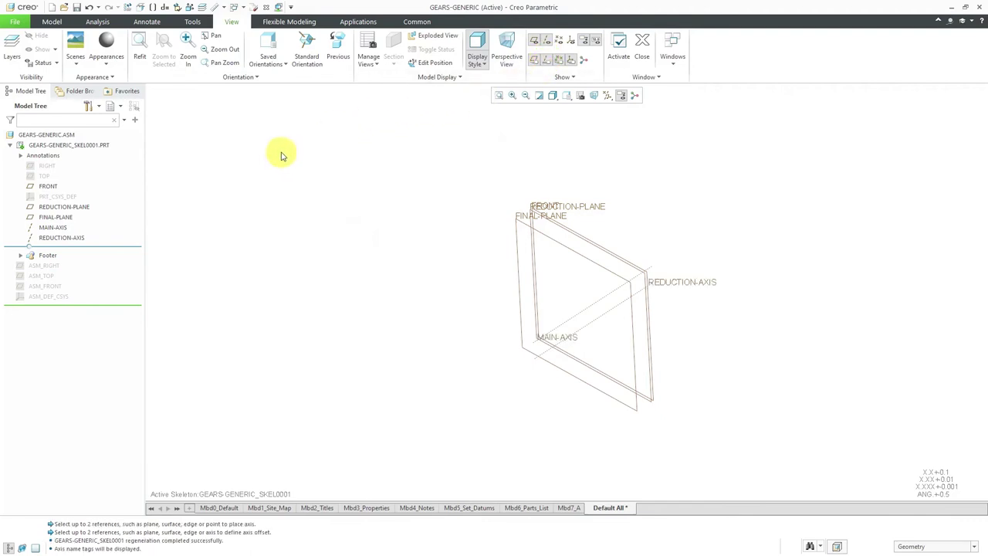
left_click(51, 22)
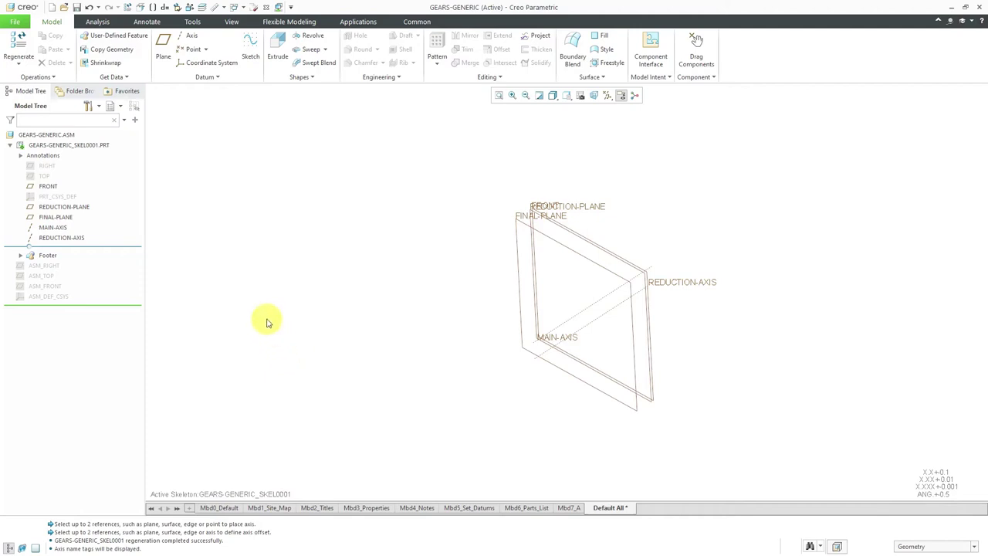
Reactivate the top-level assembly and bring in primary_gear_shaft.prt as a component for placement
key("ctrl+a")
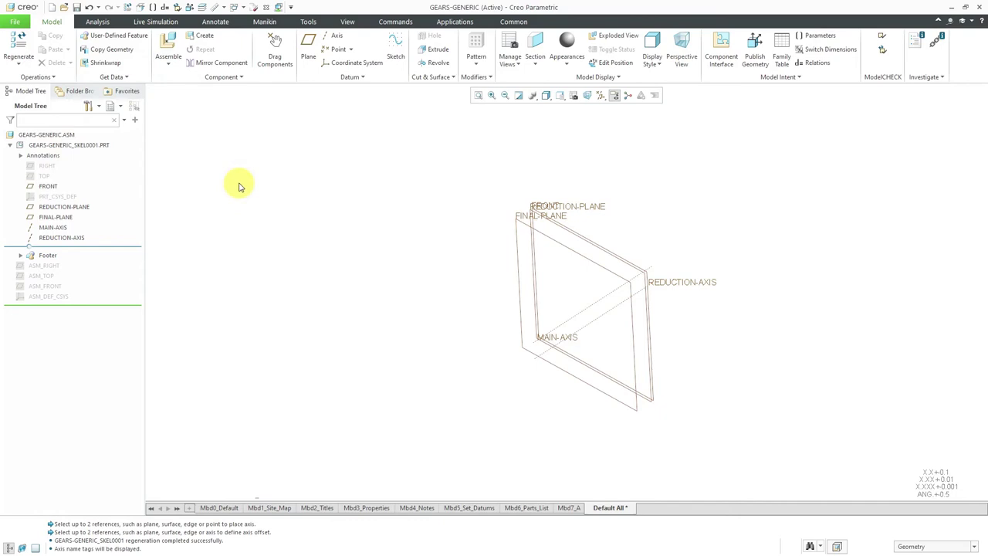
left_click(168, 47)
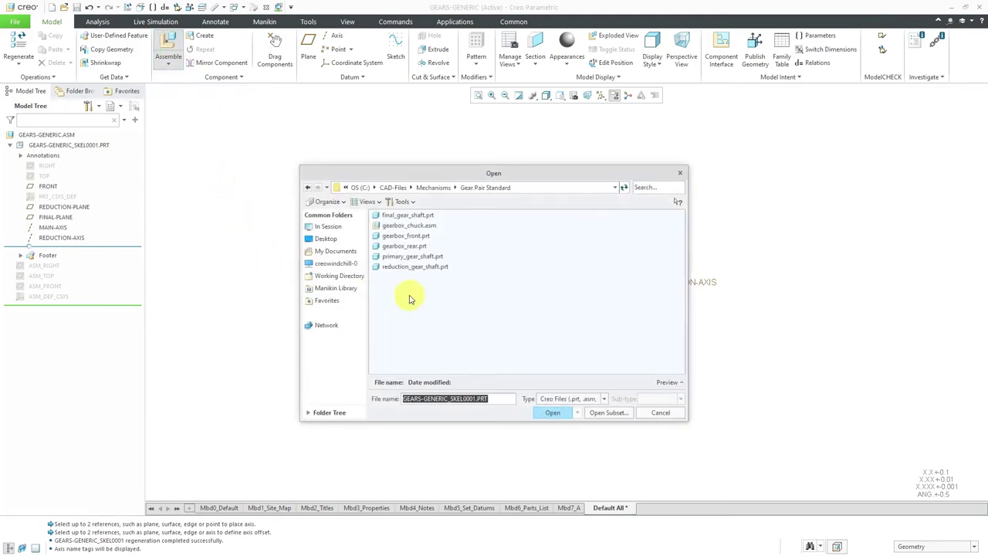
double_click(414, 258)
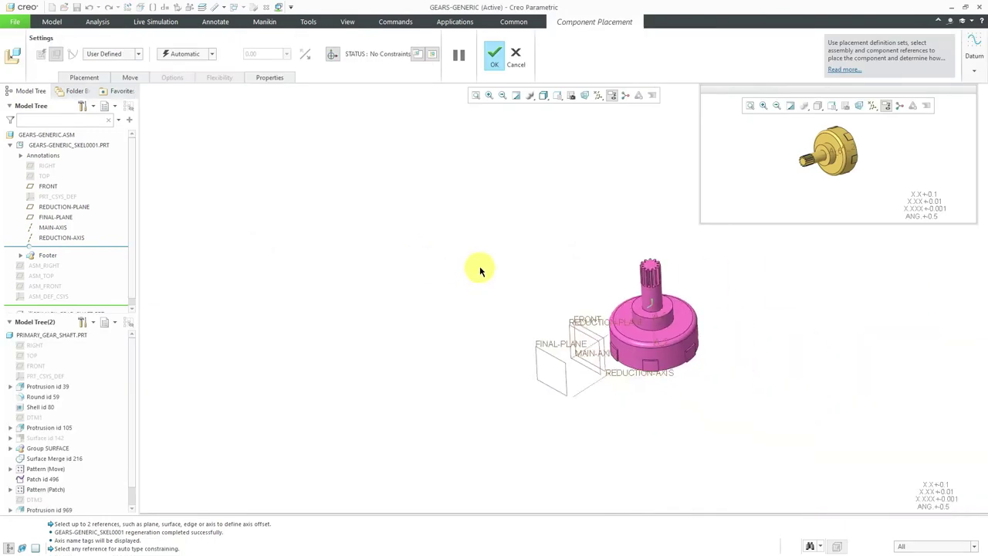
Give the primary gear shaft a Pin connection and align its axis with the skeleton's MAIN-AXIS
scroll(712, 346, "down", 3)
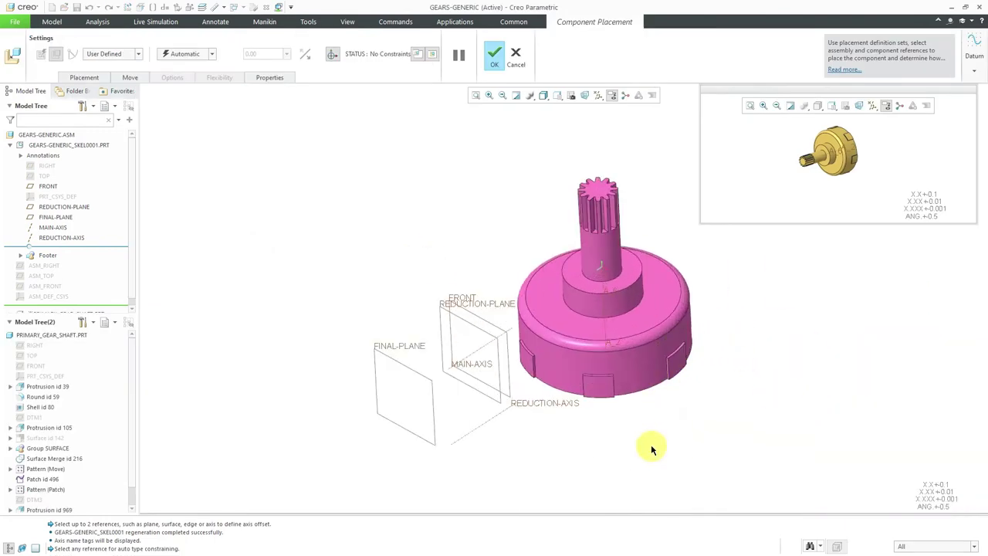
left_click(138, 55)
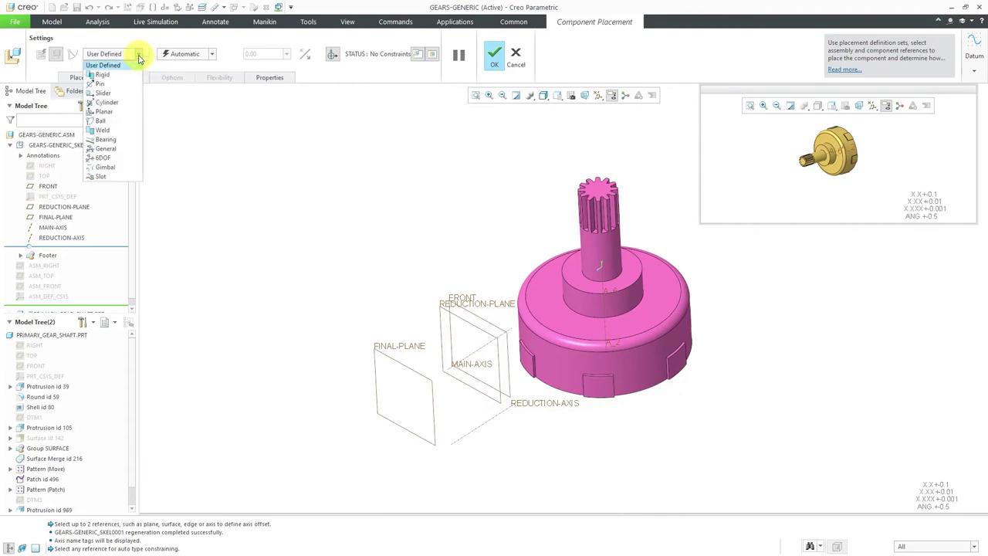
left_click(106, 85)
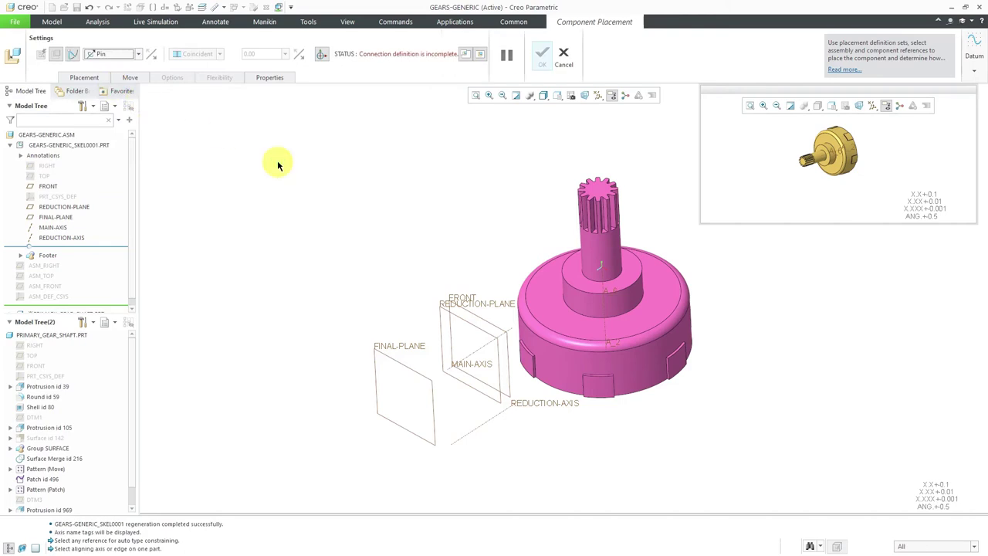
left_click(87, 77)
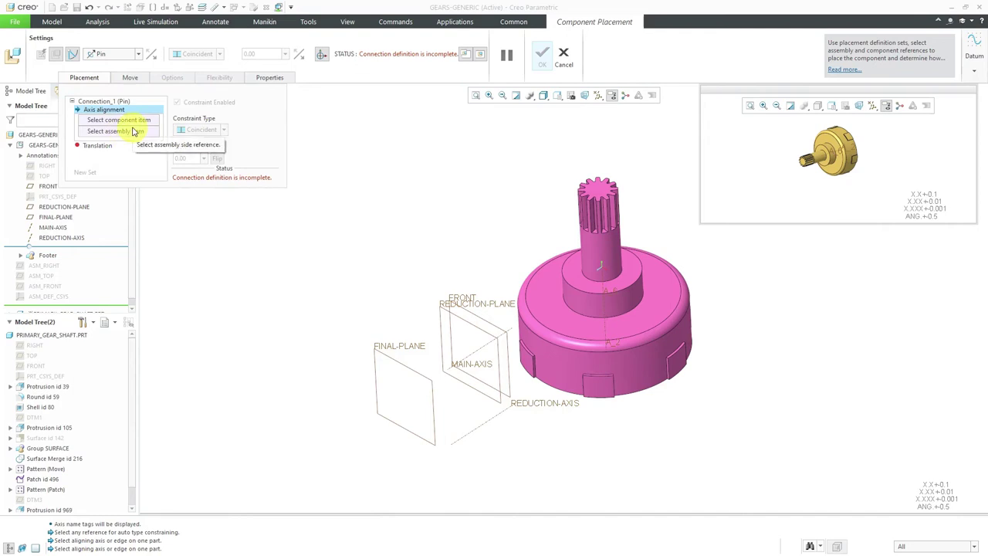
left_click(478, 355)
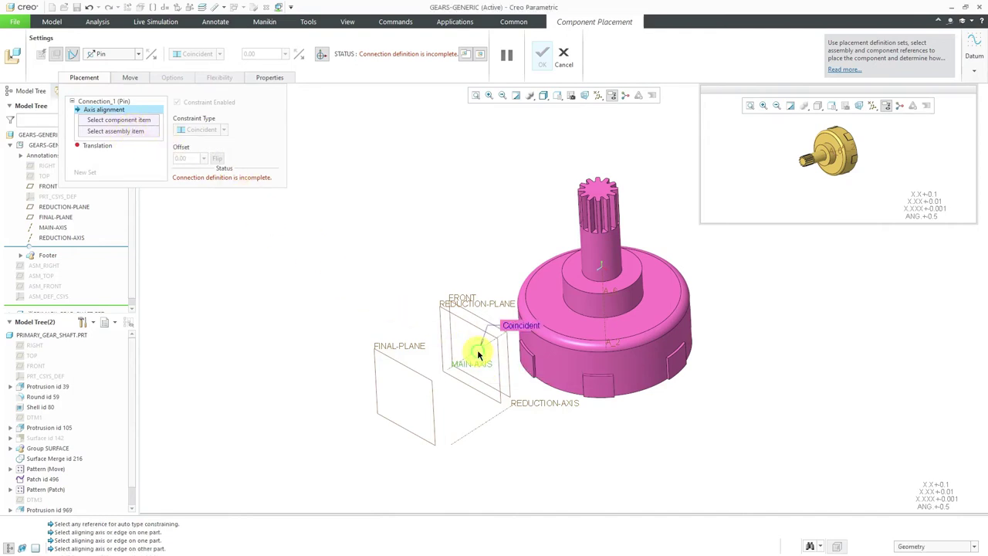
left_click(606, 316)
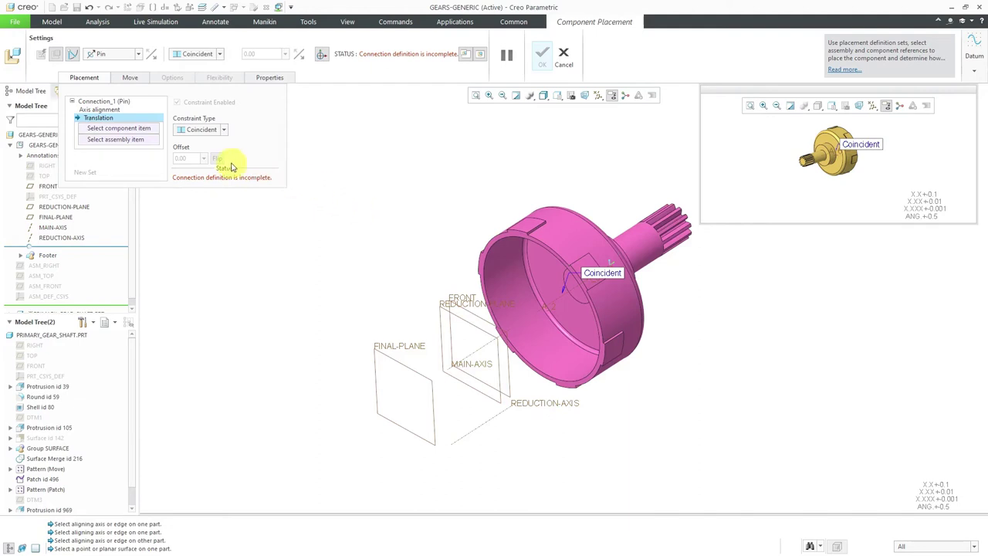
Set the pin's translation by making the shaft's hub face coincident with the FRONT plane, flip its direction, and complete the placement
left_click(454, 301)
middle_click_drag(477, 251, 456, 255)
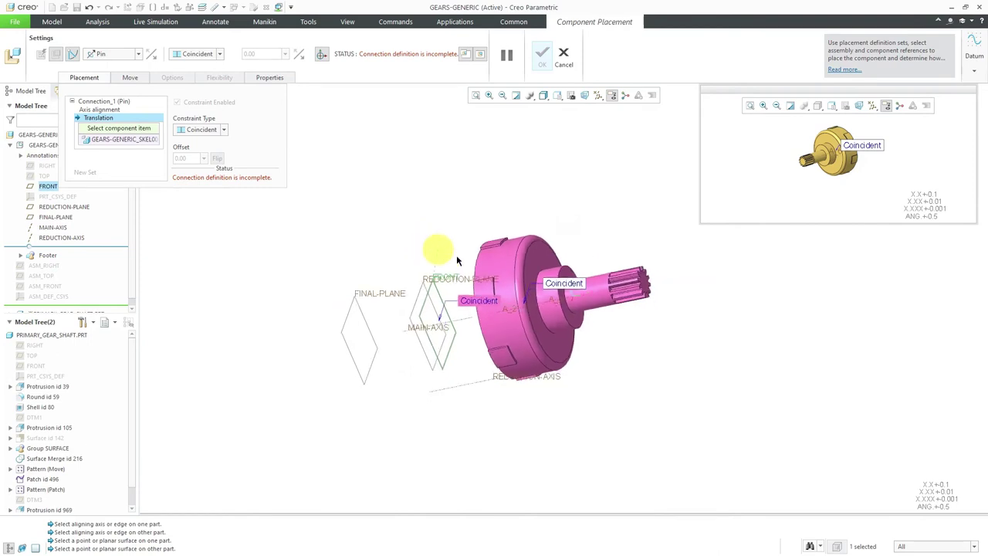
left_click(567, 317)
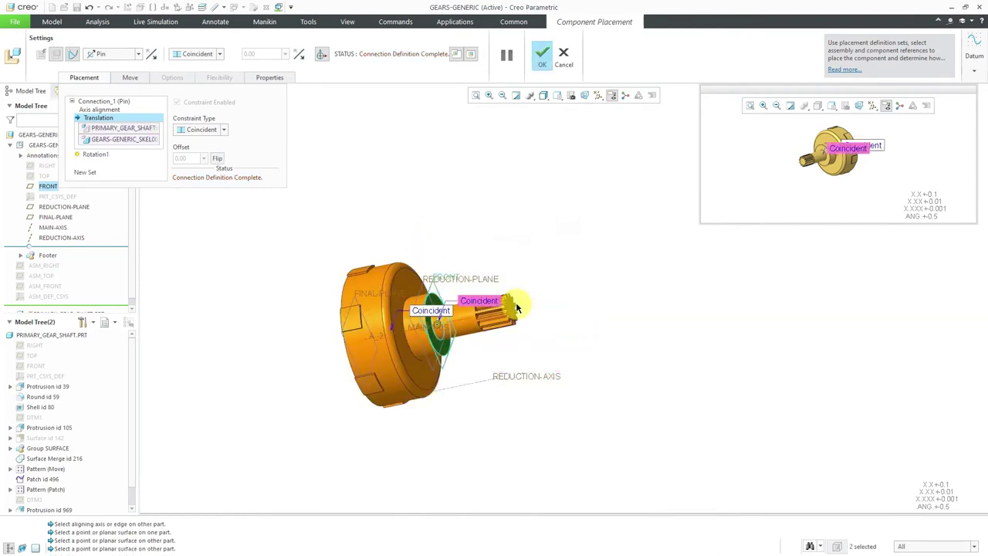
middle_click_drag(573, 293, 564, 304)
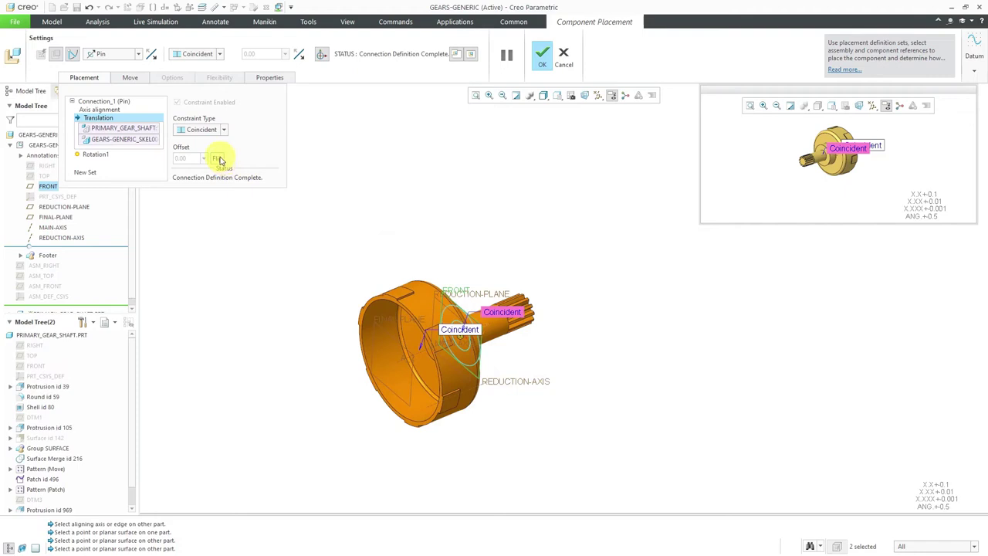
left_click(218, 158)
middle_click_drag(479, 338, 529, 358)
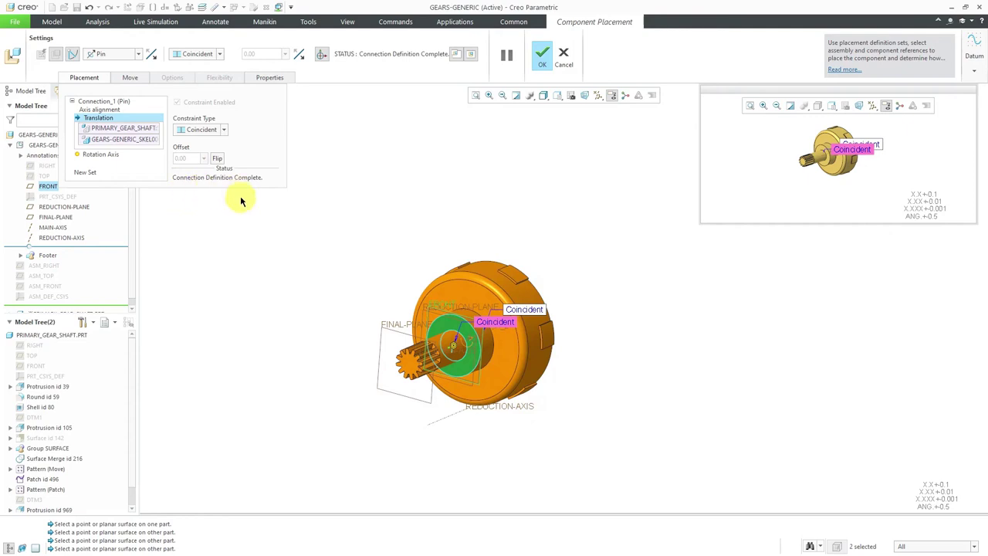
middle_click(254, 246)
Hide the skeleton's FRONT plane
mouse_move(347, 267)
middle_mouse_down()
mouse_move(369, 256)
mouse_move(354, 257)
middle_mouse_up()
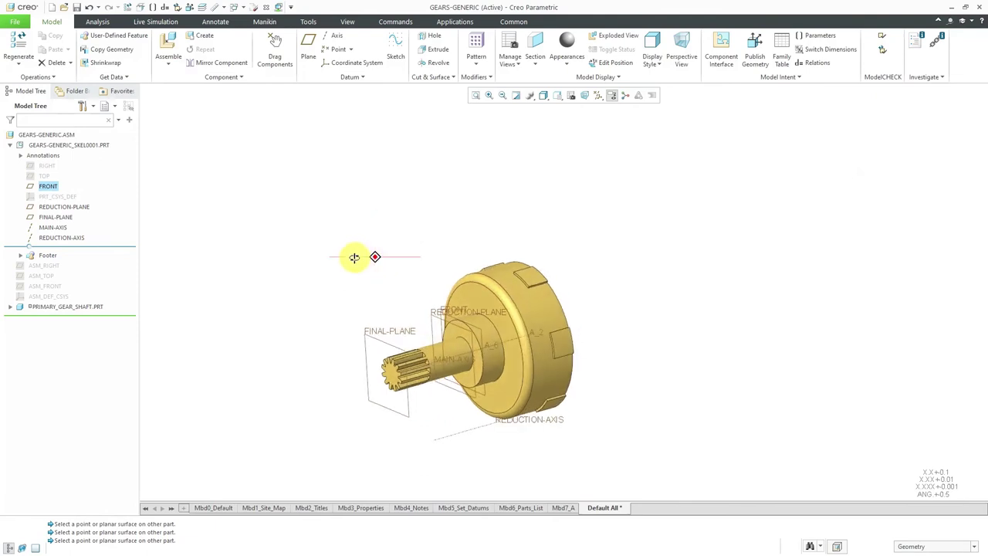
scroll(412, 322, "down", 2)
scroll(412, 325, "up", 1)
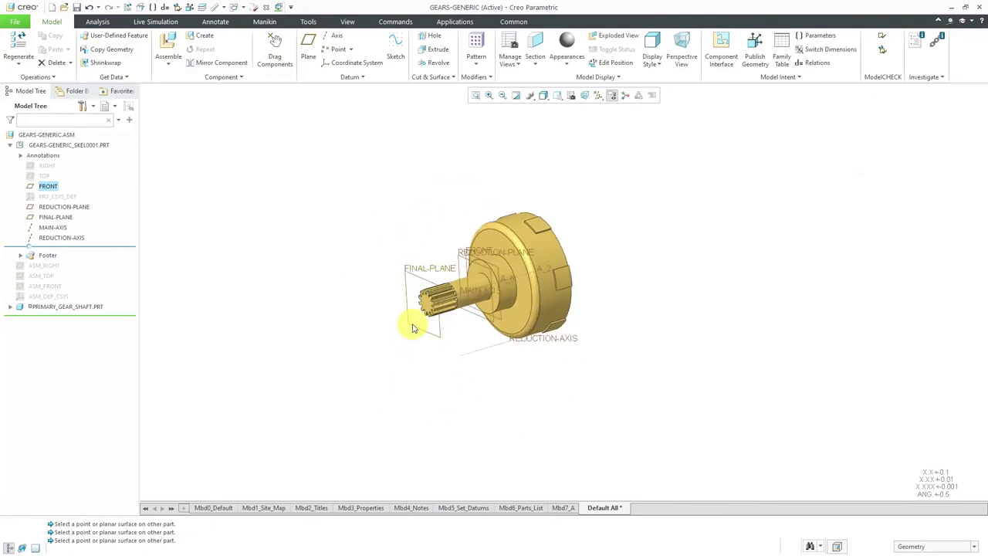
left_click(98, 186)
left_click(156, 188)
left_click(54, 188)
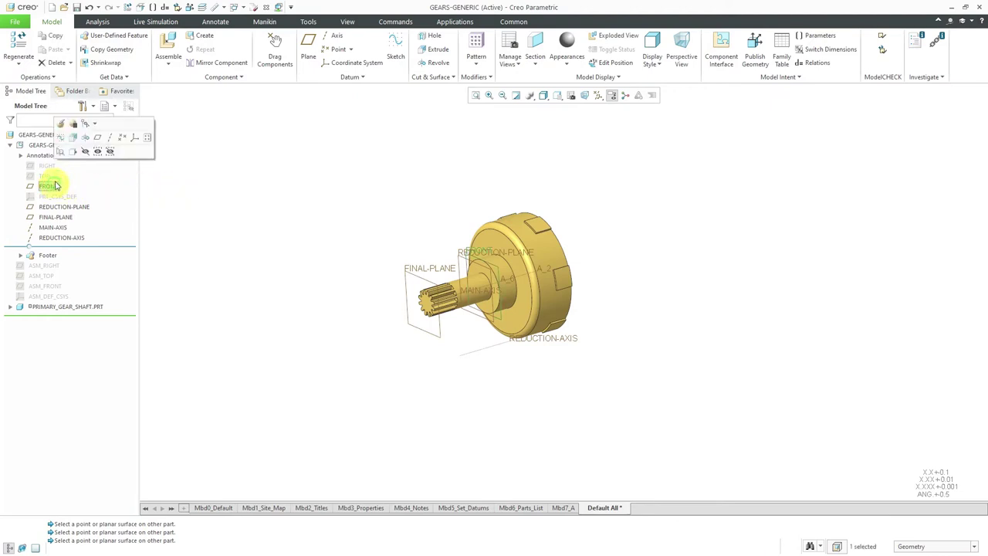
left_click_drag(537, 350, 441, 337)
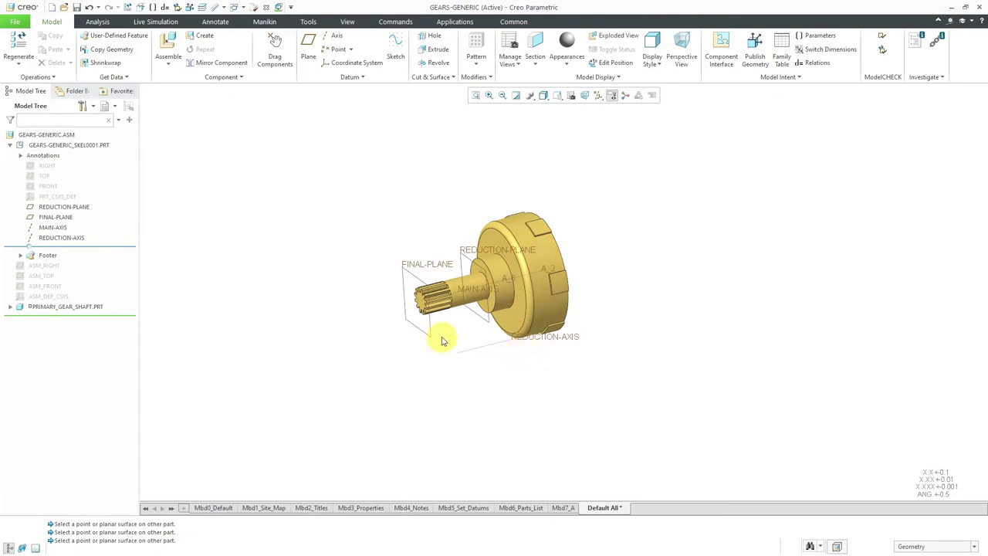
Bring in reduction_gear_shaft.prt with a Pin connection and align its axis with the skeleton's REDUCTION-AXIS
scroll(441, 337, "up", 3)
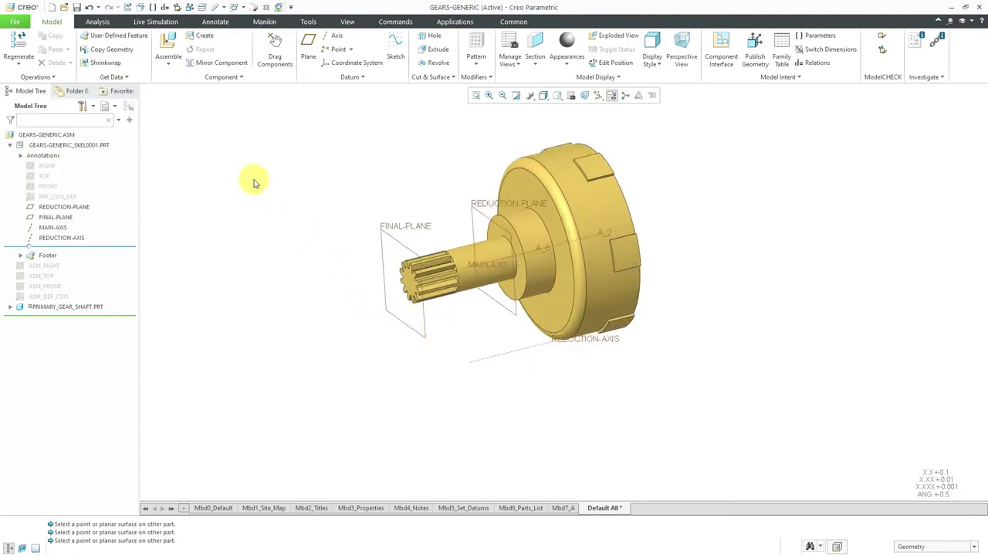
left_click(169, 46)
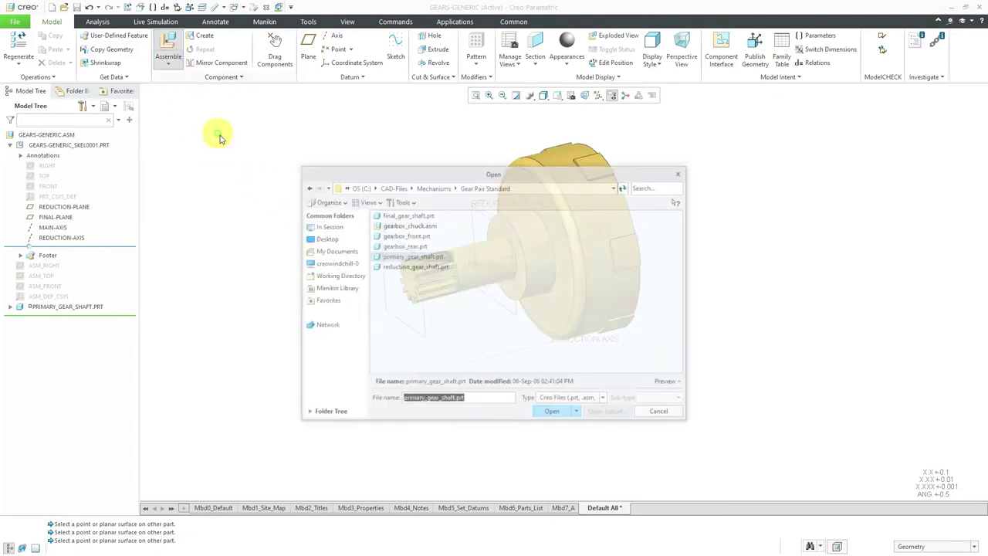
double_click(416, 266)
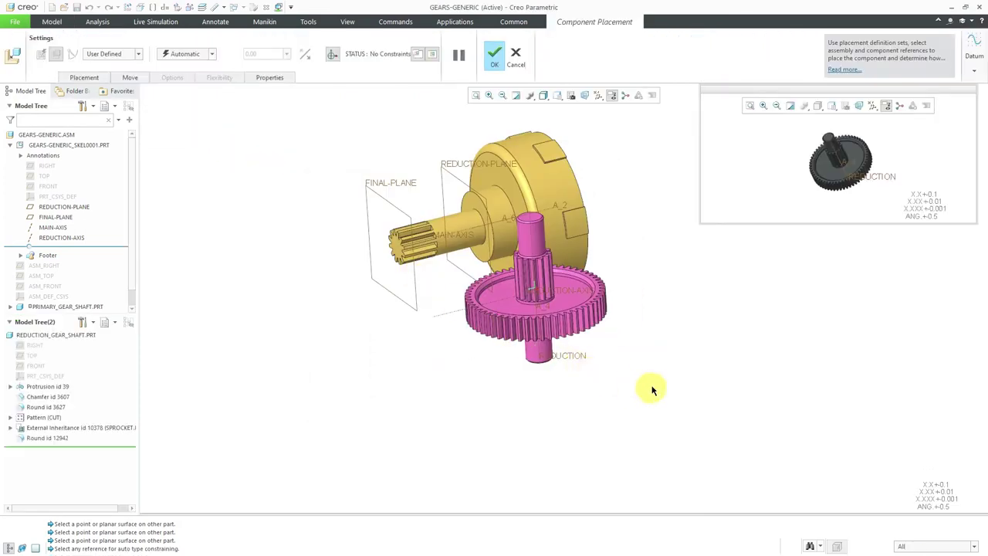
left_click(114, 56)
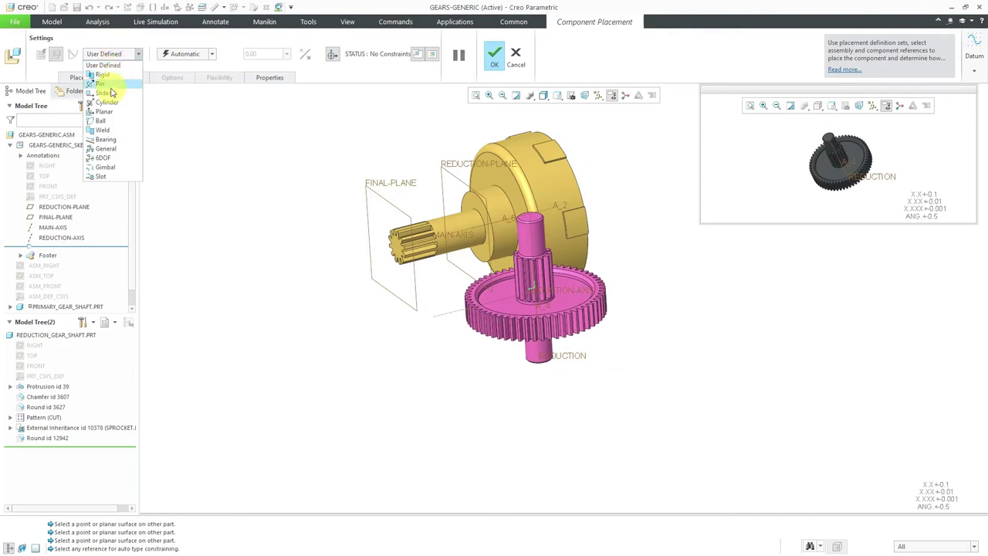
left_click(108, 84)
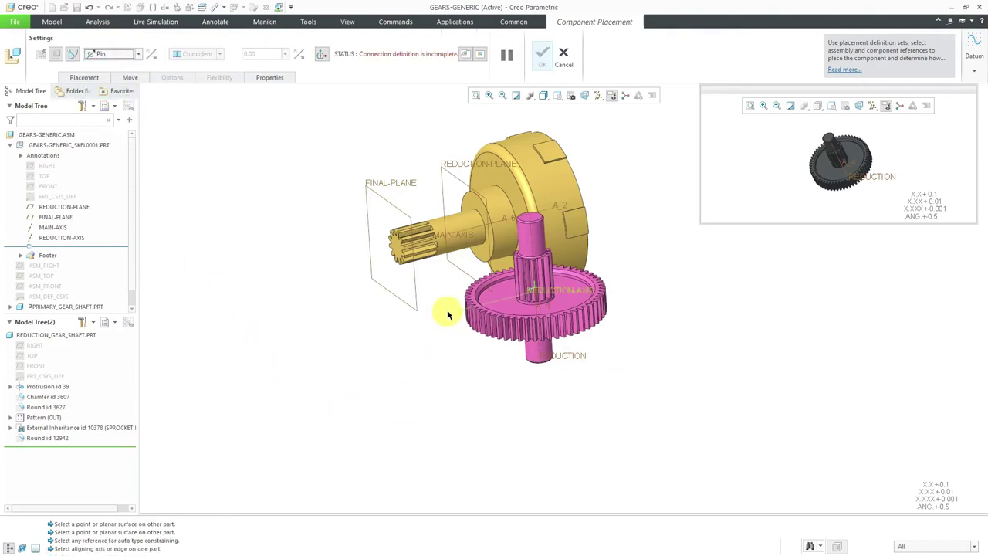
left_click(538, 355)
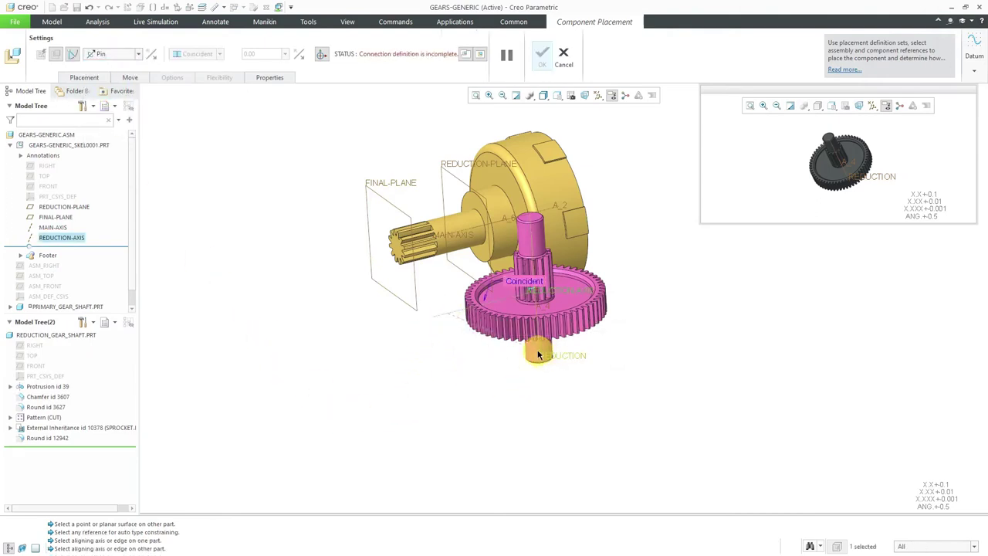
left_click(536, 352)
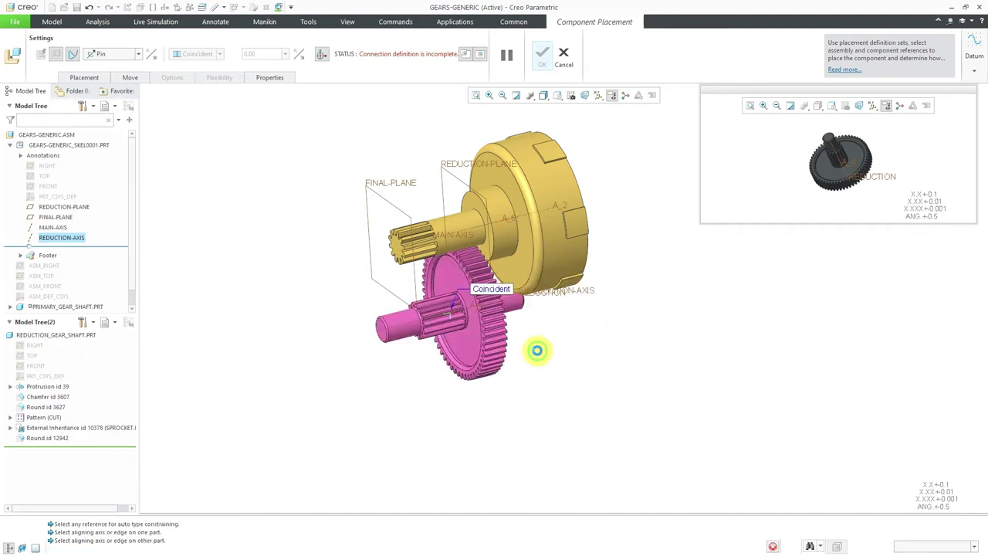
Make the reduction shaft's end face on the drum side coincident with REDUCTION-PLANE as the pin's translation and complete the placement
middle_click_drag(523, 365, 498, 359)
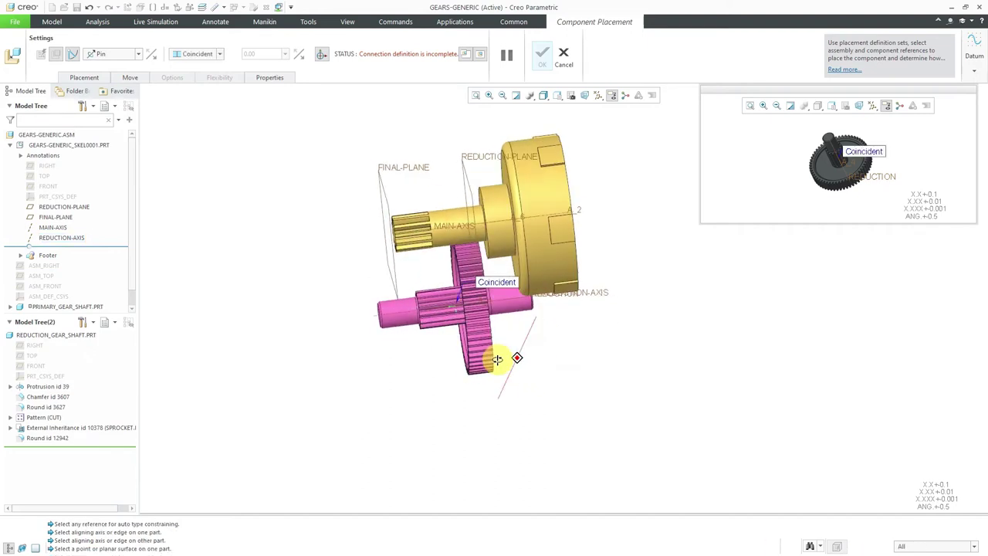
left_click(84, 77)
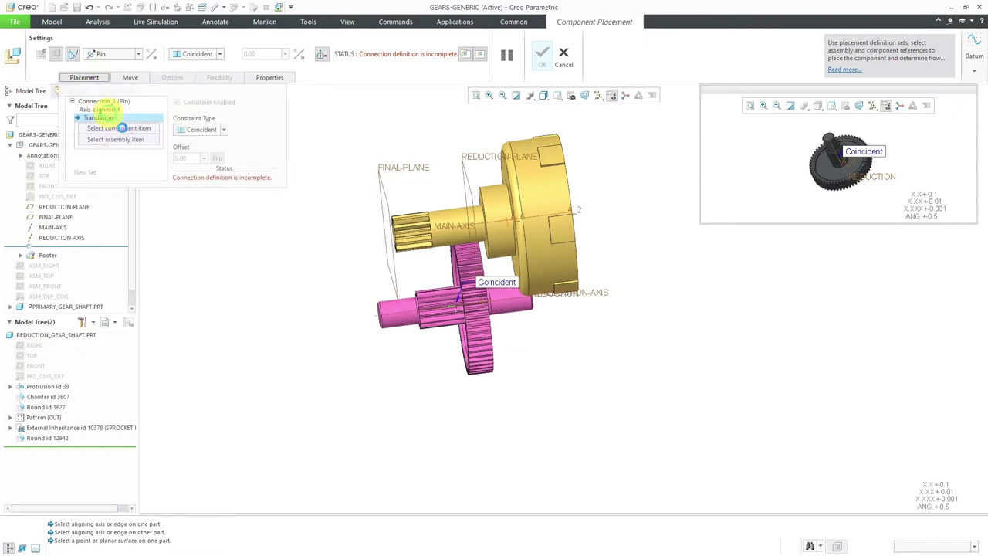
left_click(463, 172)
middle_click_drag(591, 353, 556, 327)
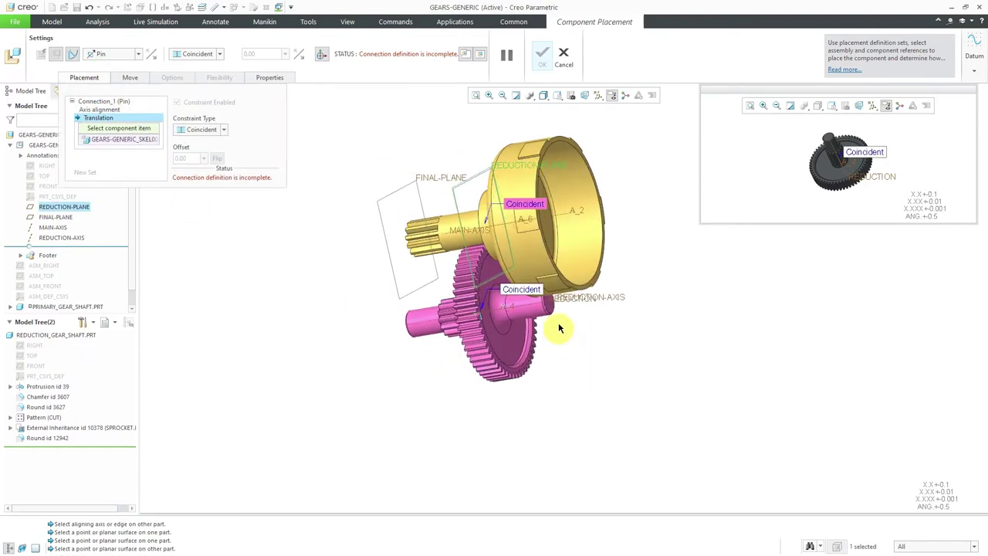
scroll(556, 315, "down", 3)
left_click(545, 302)
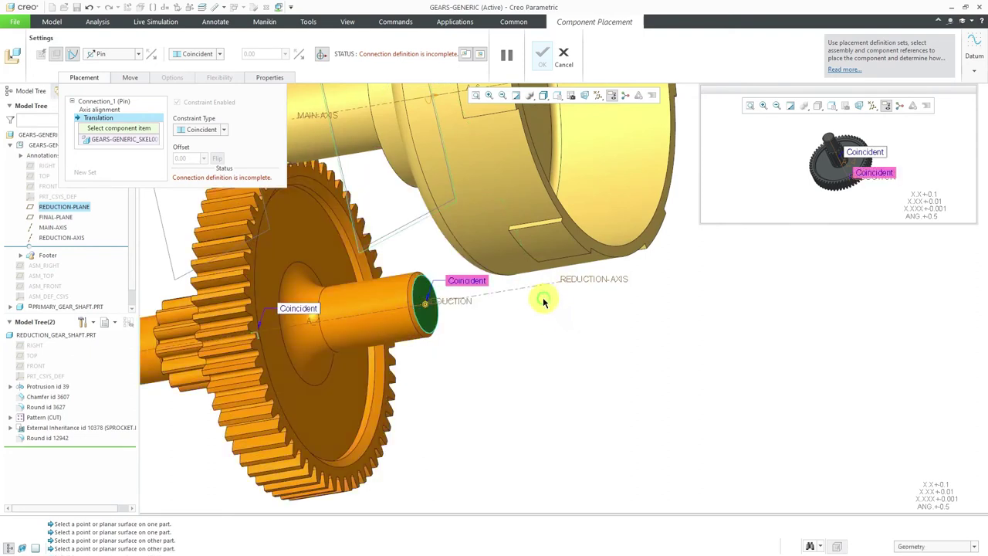
scroll(544, 303, "up", 3)
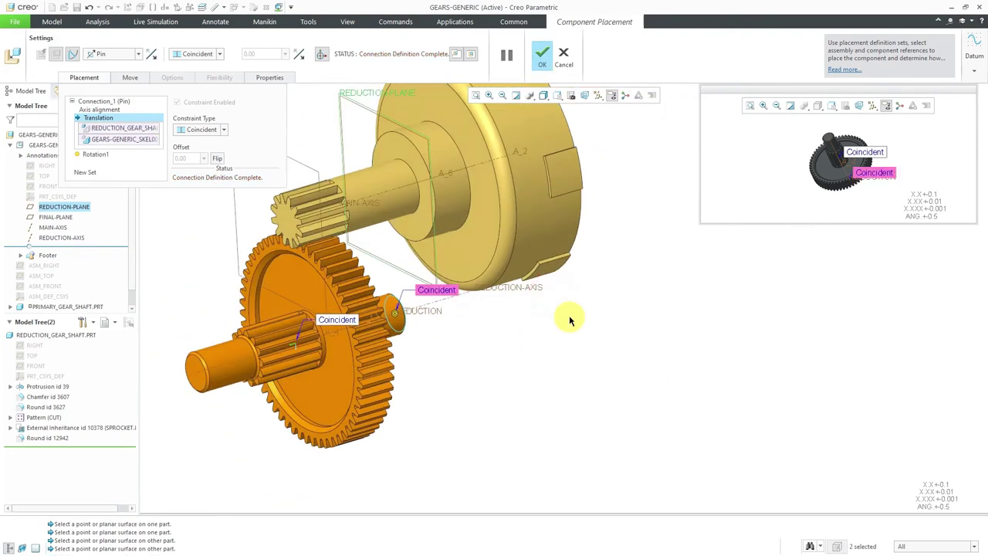
scroll(571, 316, "up", 2)
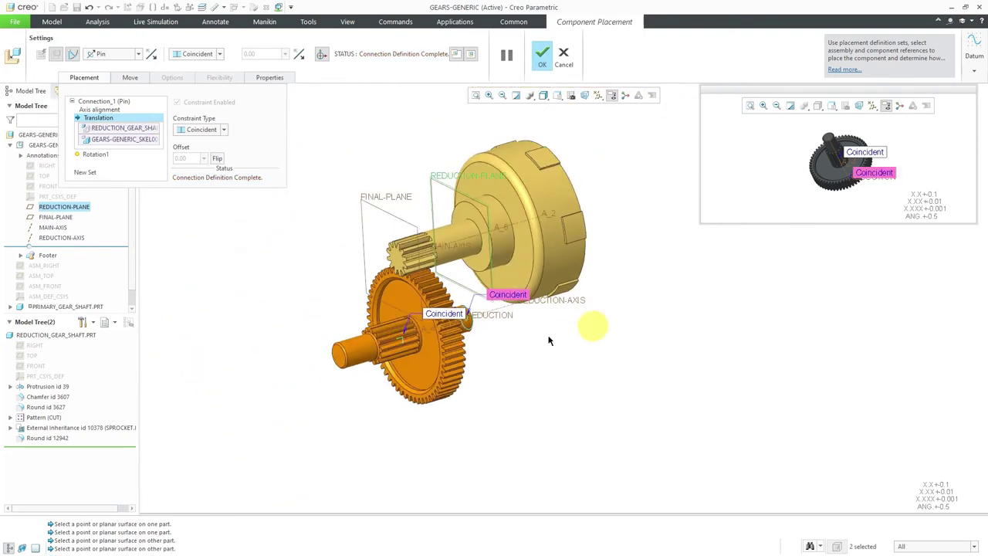
middle_click(508, 369)
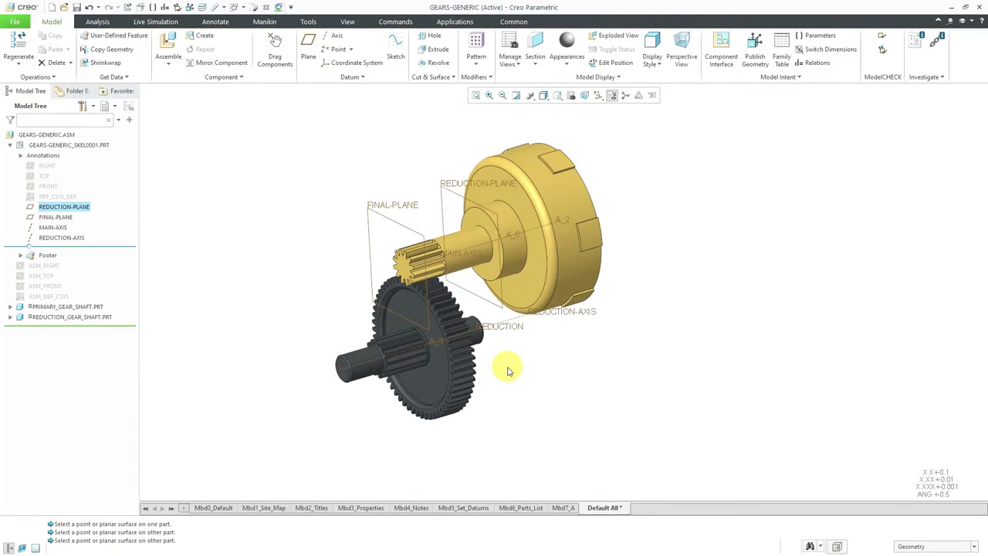
Hide the skeleton's REDUCTION-PLANE and bring in final_gear_shaft.prt as a component for placement
right_click(84, 208)
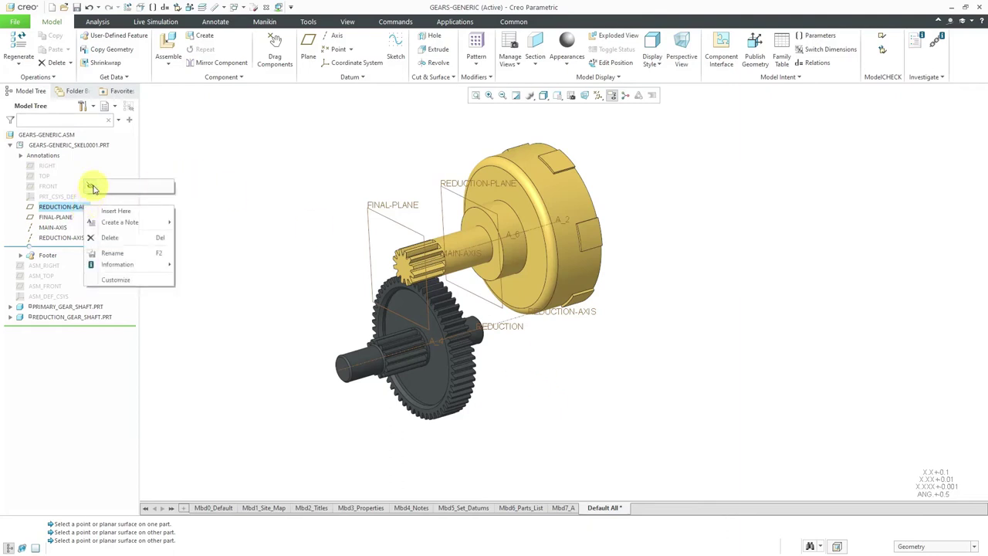
left_click(91, 187)
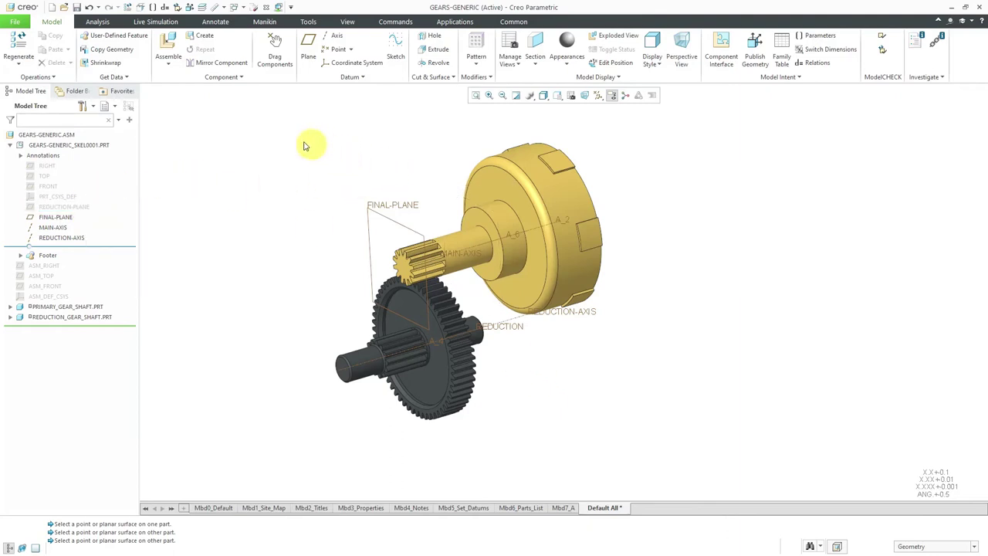
left_click(169, 48)
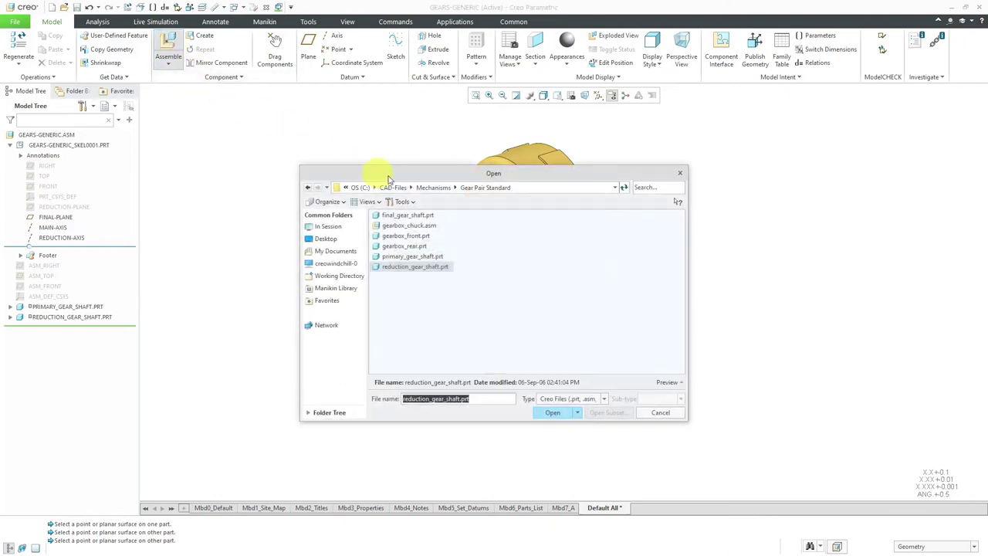
double_click(421, 215)
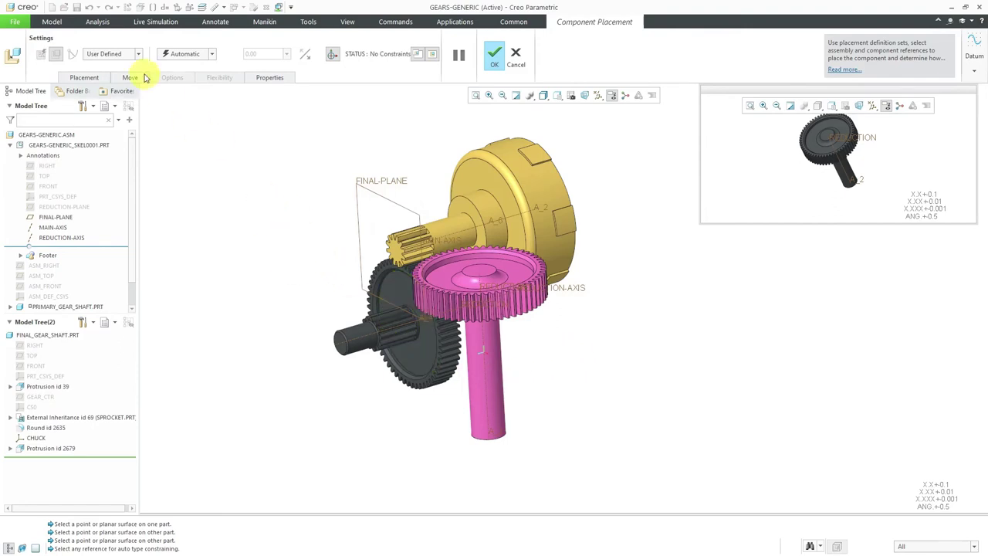
Give the final gear shaft a Pin connection and align its axis with the skeleton's MAIN-AXIS
left_click(116, 54)
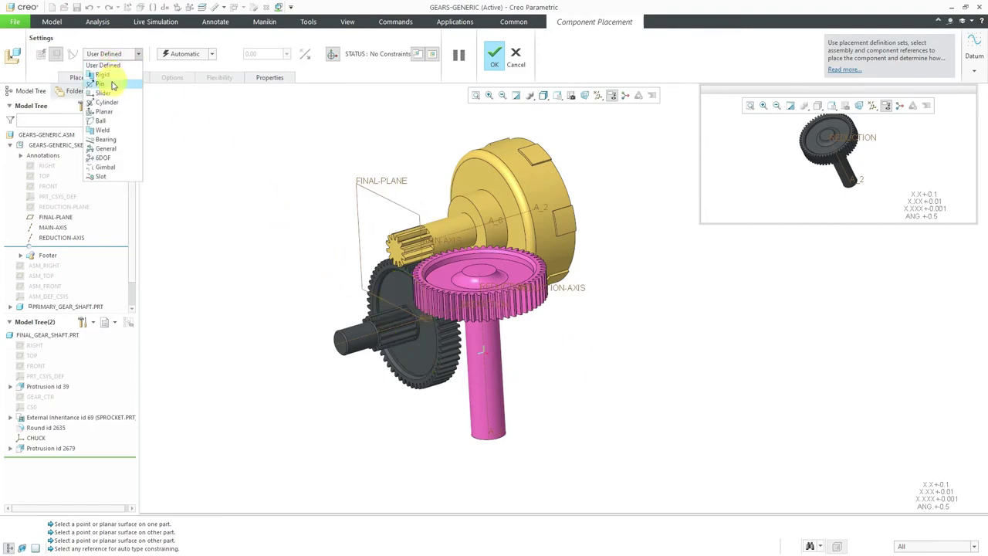
left_click(112, 85)
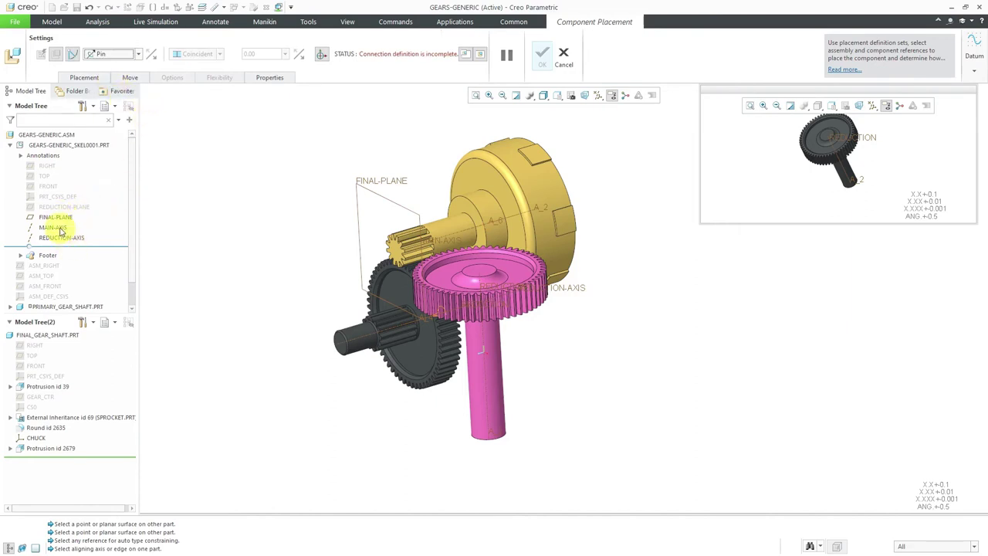
left_click(61, 228)
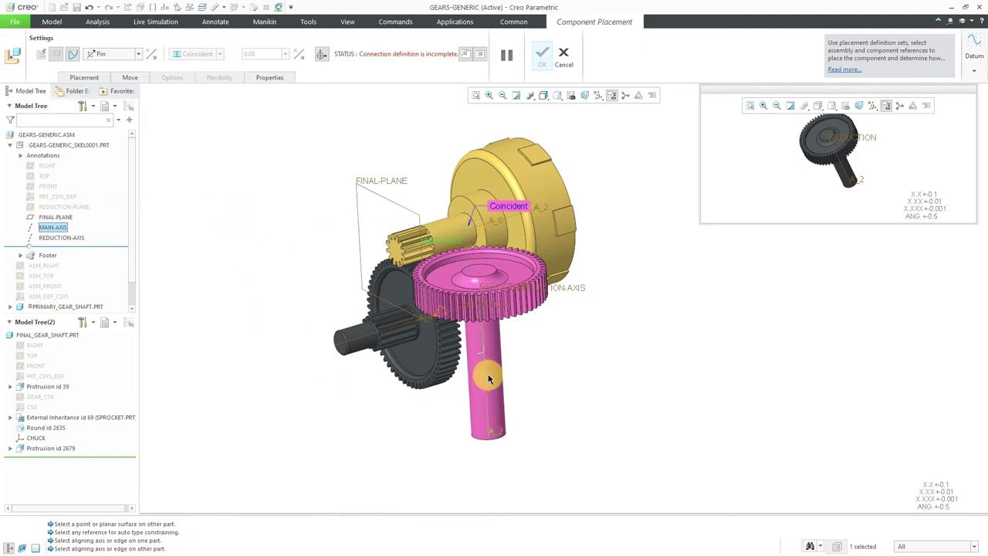
left_click(488, 379)
Make the final gear's end face on the drum side coincident with FINAL-PLANE as the pin's translation and complete the placement
mouse_move(545, 366)
left_mouse_down("ctrl+alt")
mouse_move(502, 357)
mouse_move(508, 374)
left_mouse_up("ctrl+alt")
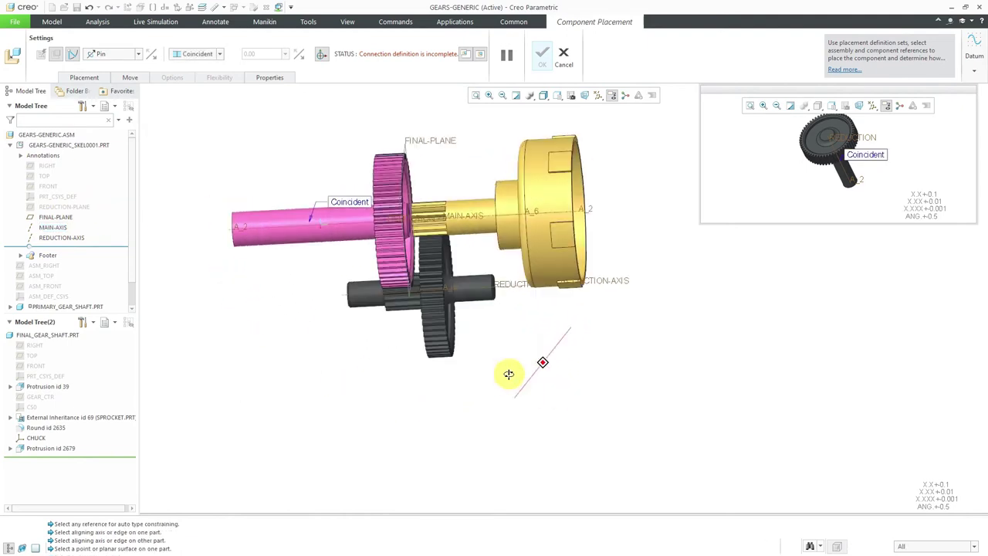
left_click(92, 77)
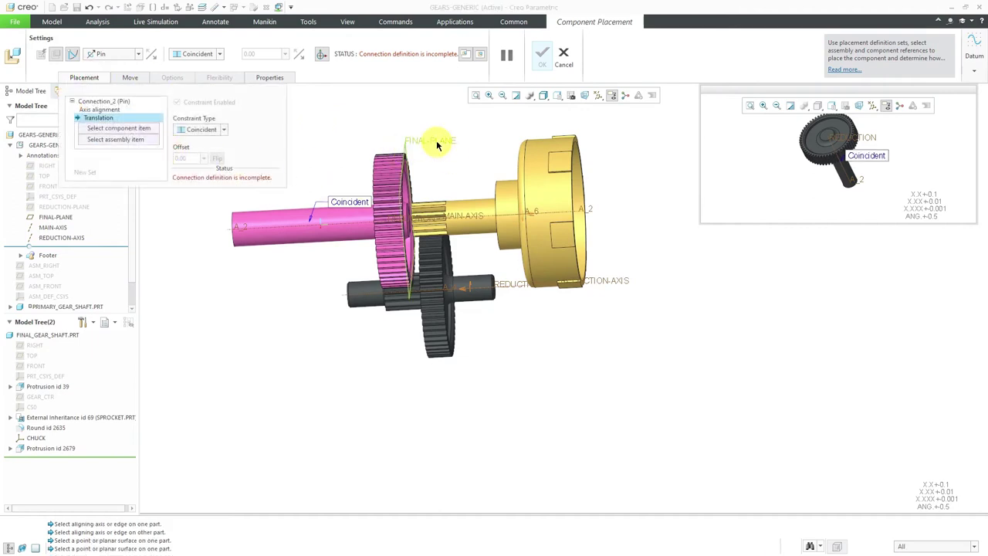
scroll(437, 145, "up", 2)
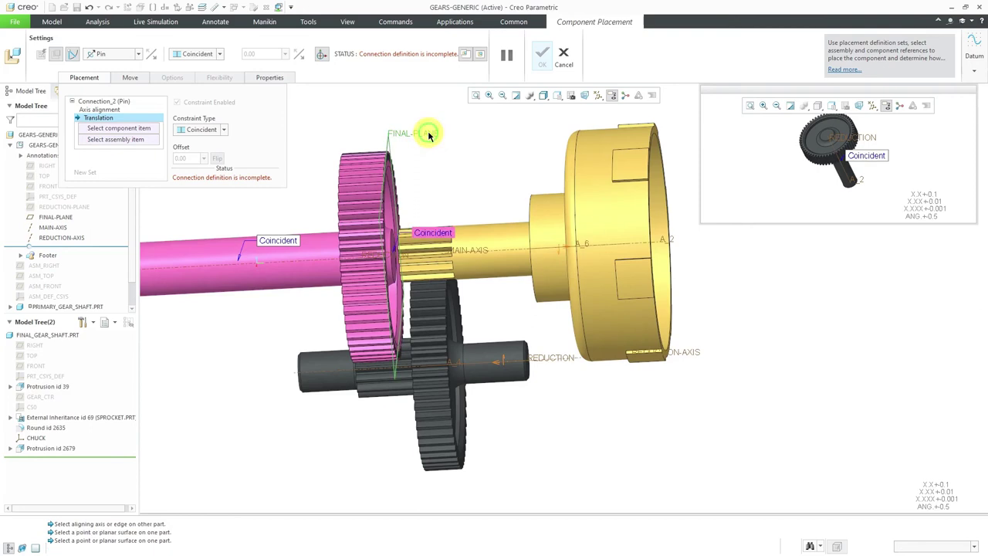
left_click(427, 133)
scroll(392, 232, "up", 3)
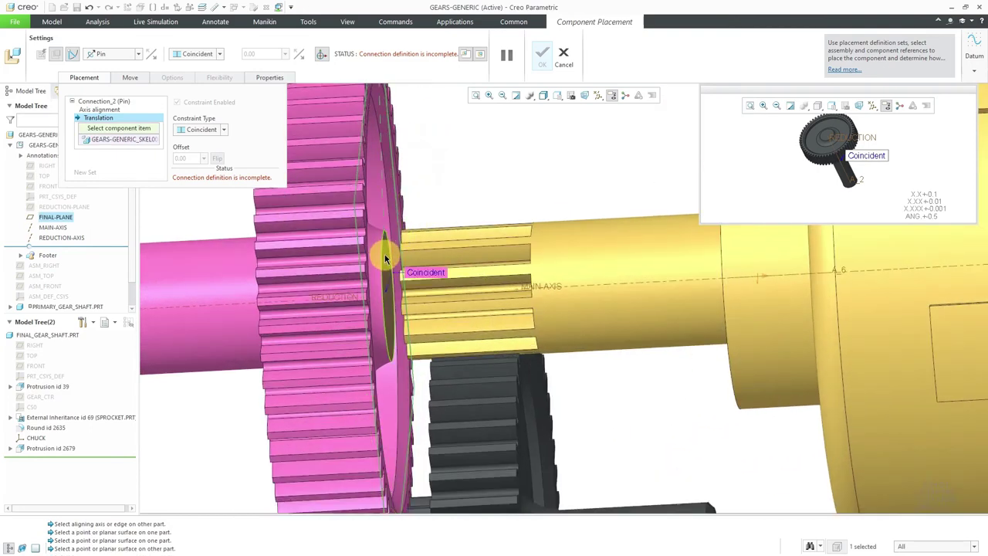
left_click(388, 250)
scroll(432, 232, "down", 4)
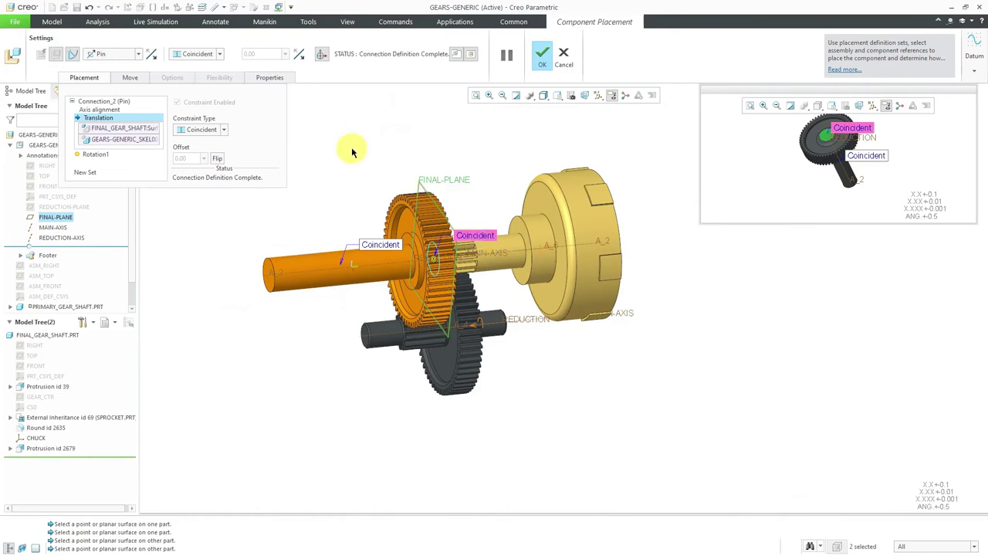
middle_click(274, 233)
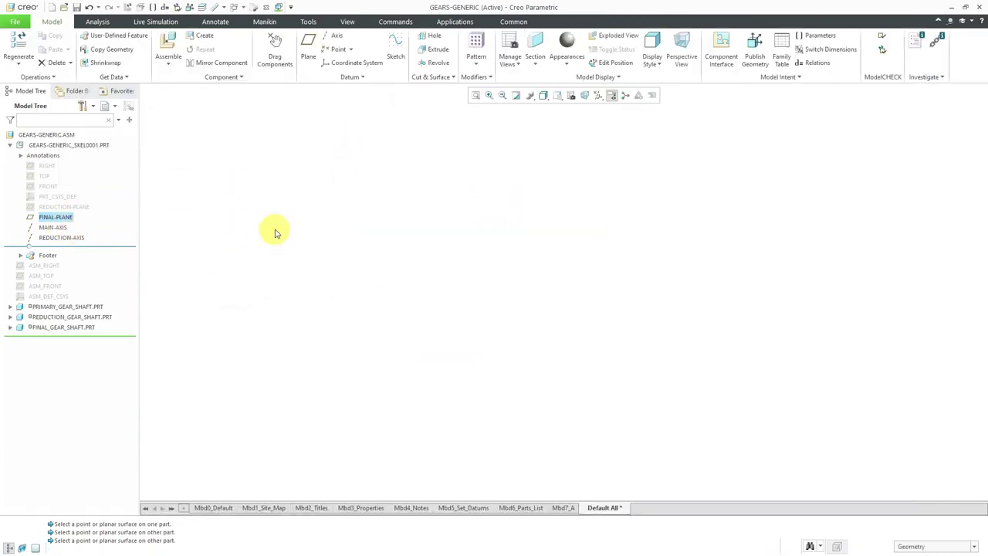
Turn off the display of all datum features and hide the skeleton part GEARS-GENERIC_SKEL0001.PRT
mouse_move(525, 313)
middle_mouse_down()
mouse_move(491, 270)
mouse_move(512, 302)
middle_mouse_up()
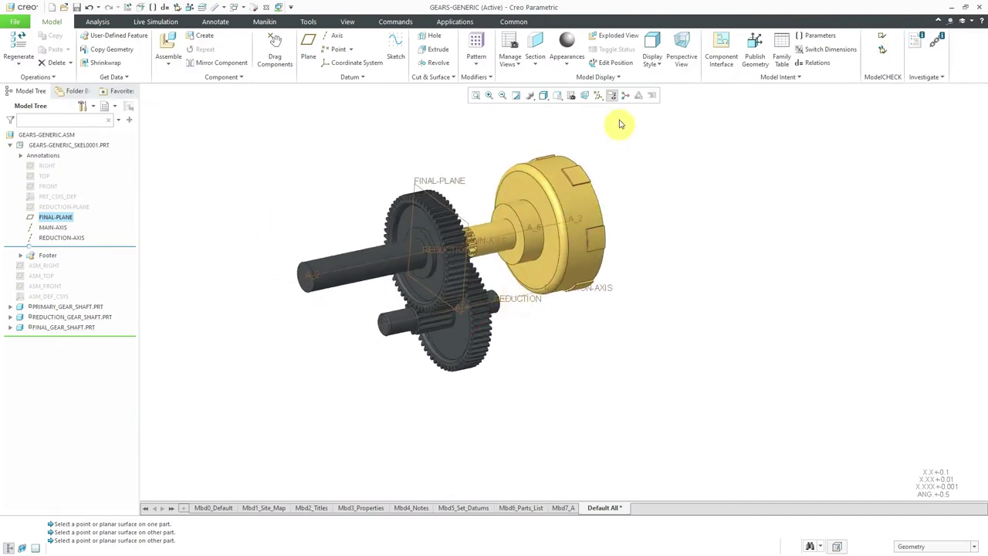
left_click(599, 95)
left_click(599, 109)
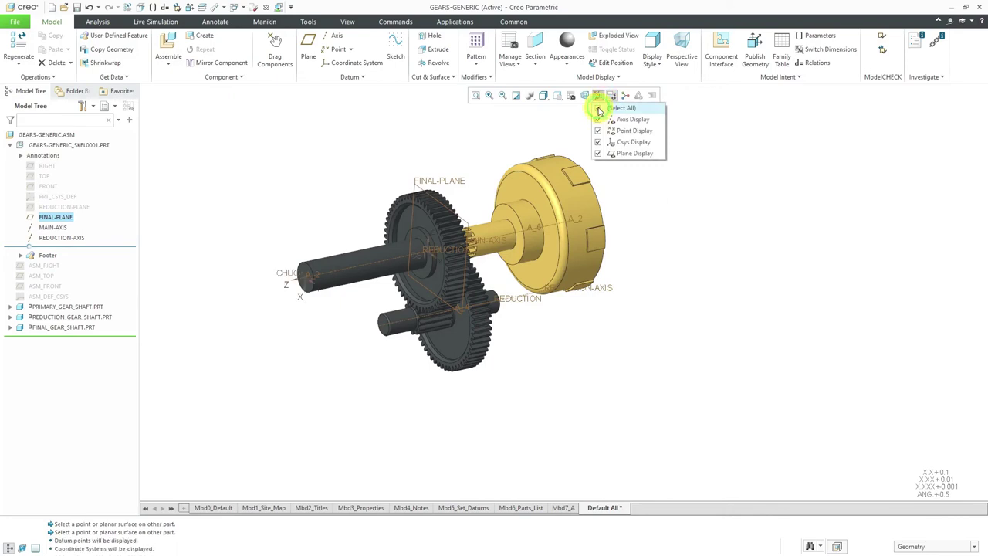
left_click(600, 109)
middle_click_drag(430, 209, 572, 312, "ctrl")
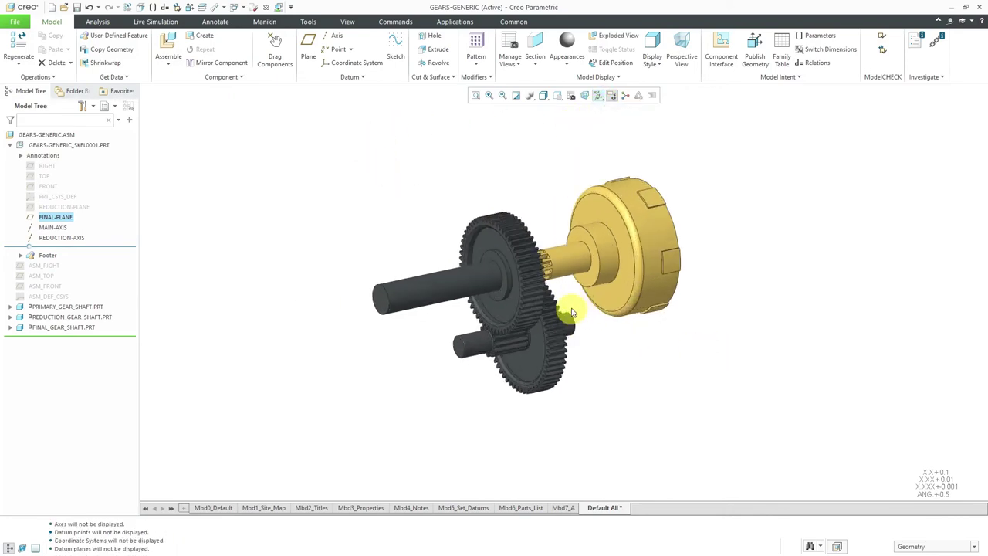
left_click(70, 145)
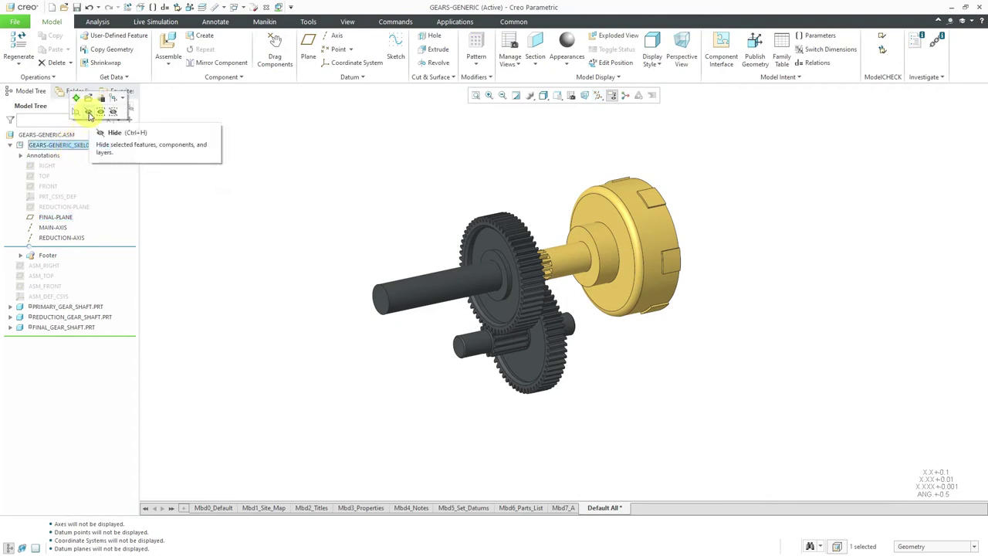
left_click(89, 115)
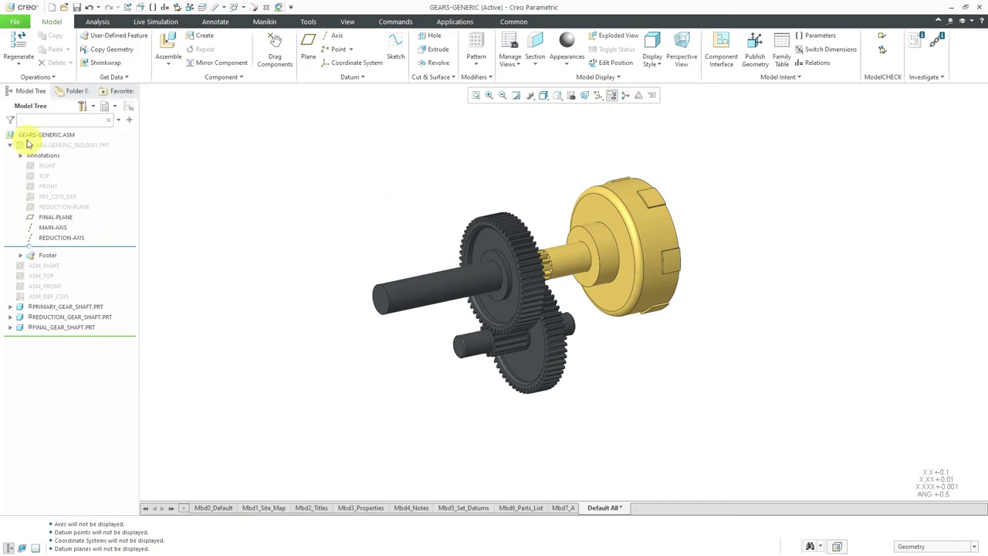
Test the rotation of the primary, final and reduction gear shafts one by one with Drag Components
middle_click_drag(430, 256, 397, 243)
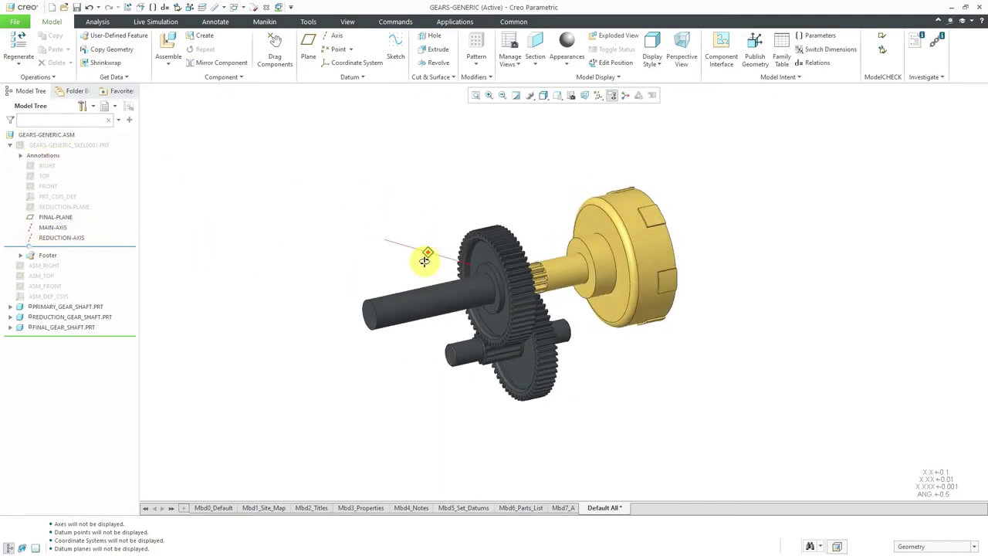
left_click(278, 54)
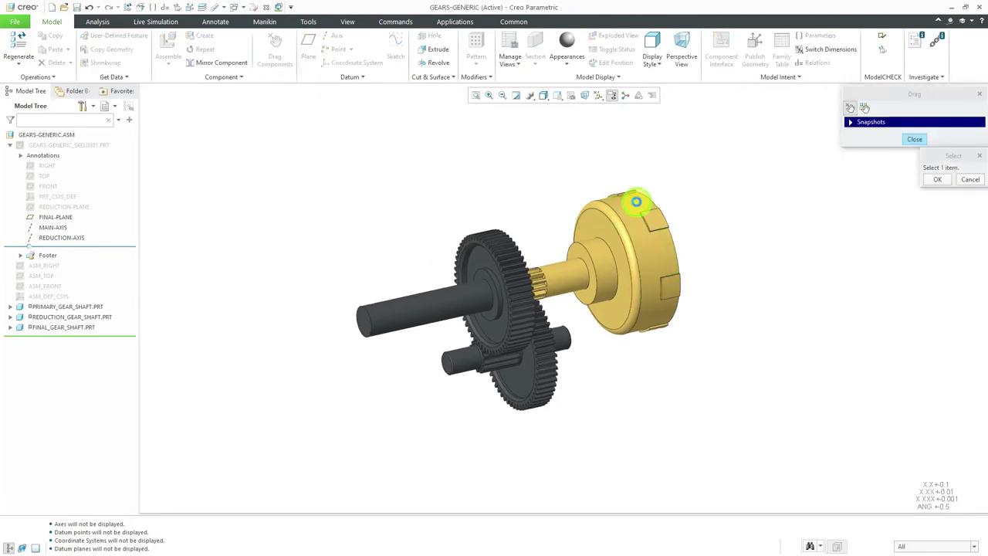
left_click(636, 204)
left_click(646, 272)
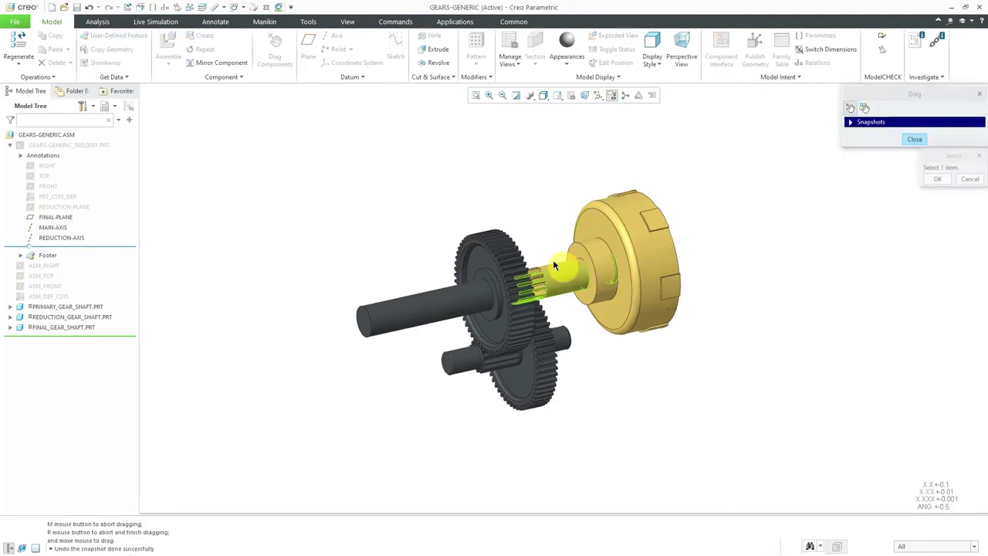
left_click(510, 235)
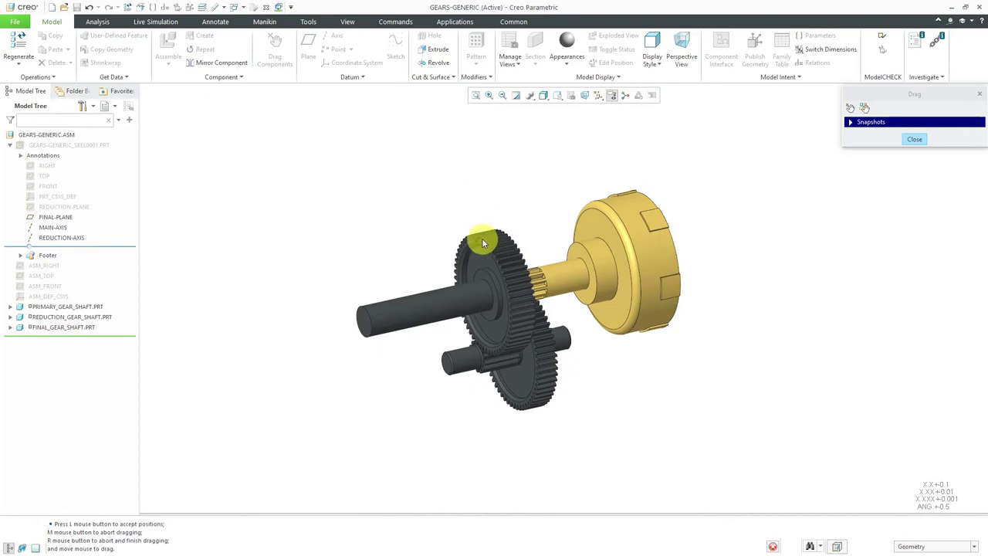
left_click(521, 303)
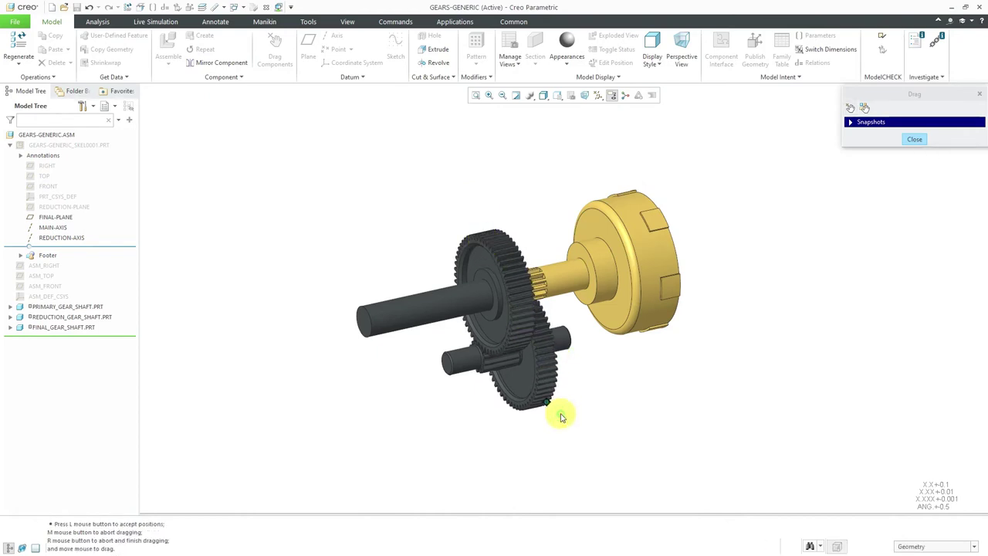
left_click(914, 141)
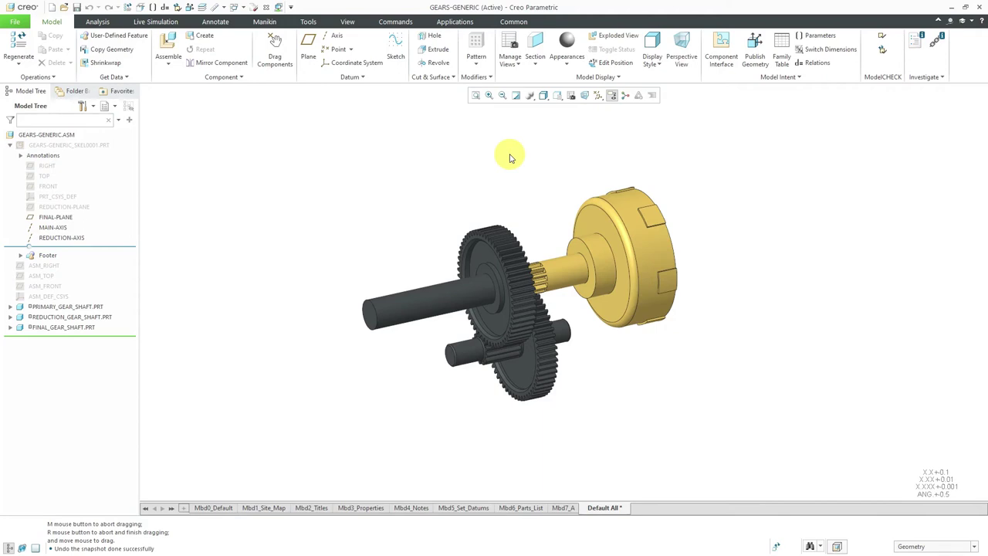
Start a Generic gear pair in the Mechanism application, using the primary gear shaft's pin rotation axis as Gear1's motion axis
left_click(453, 25)
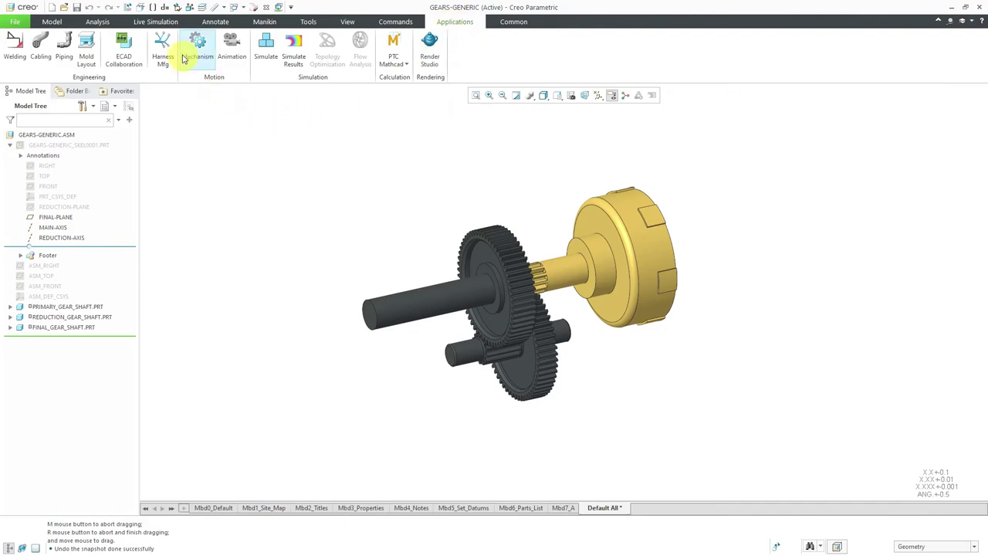
left_click(195, 50)
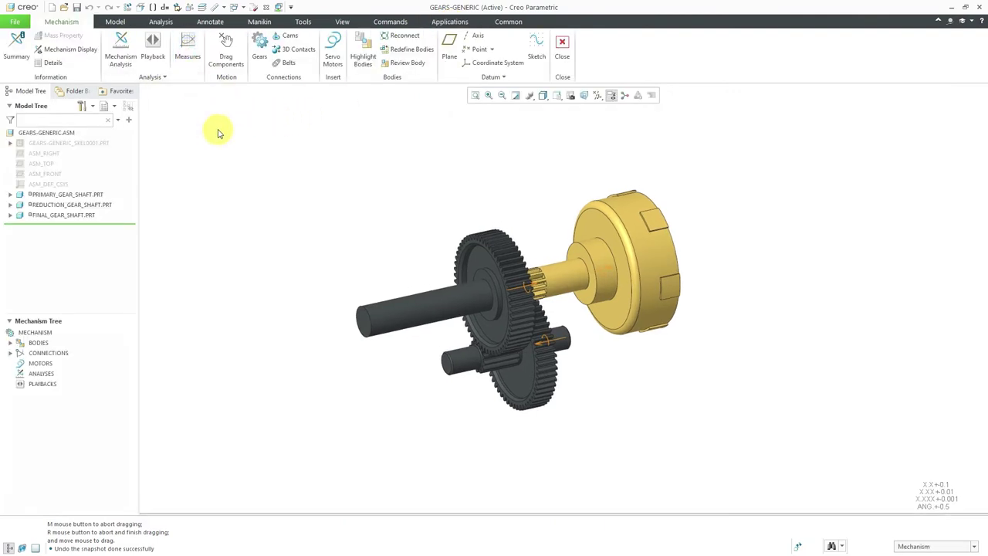
left_click(261, 55)
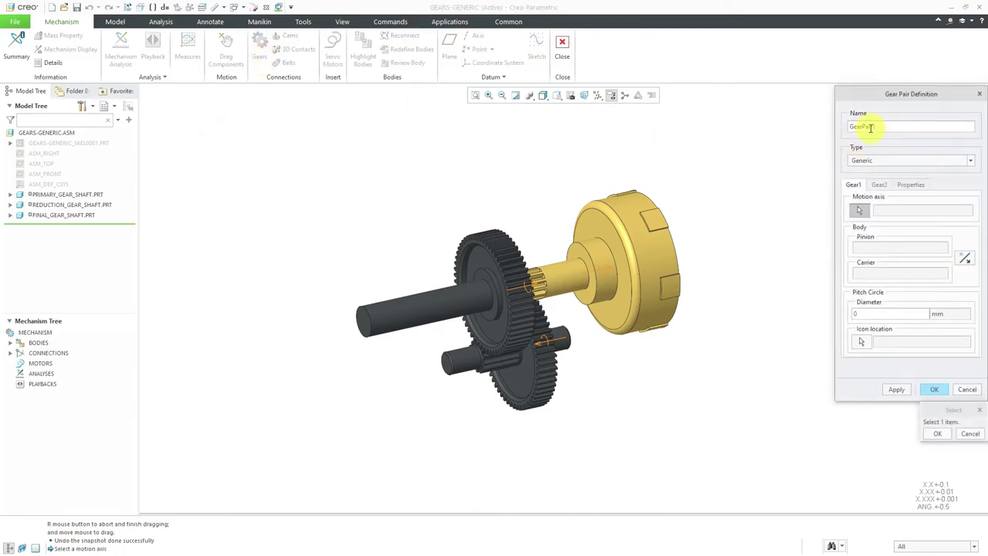
left_click(919, 160)
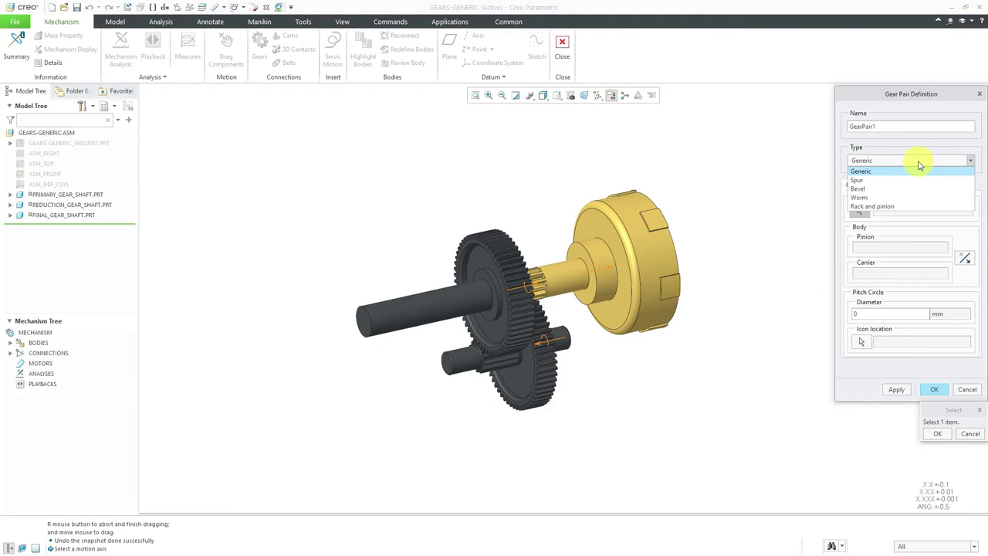
left_click(919, 150)
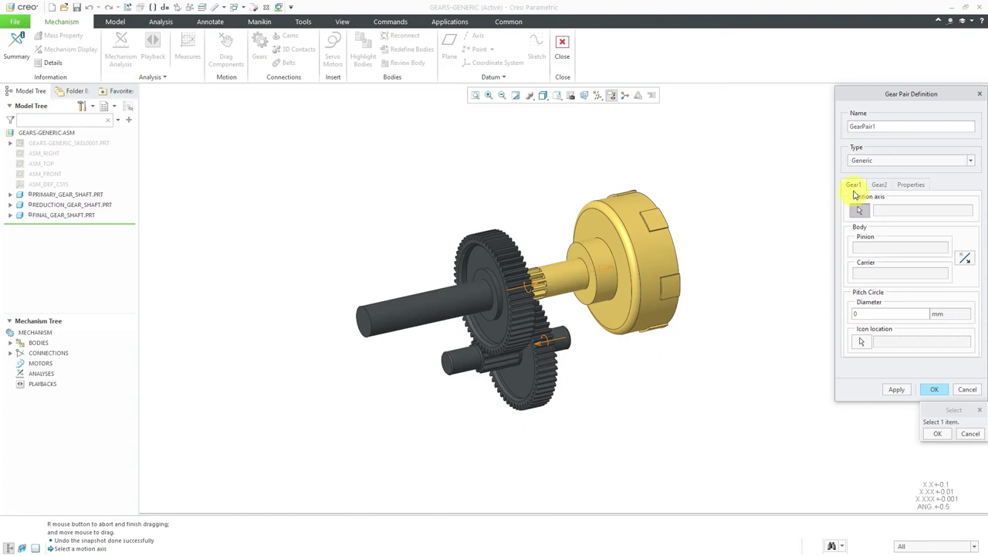
left_click(603, 275)
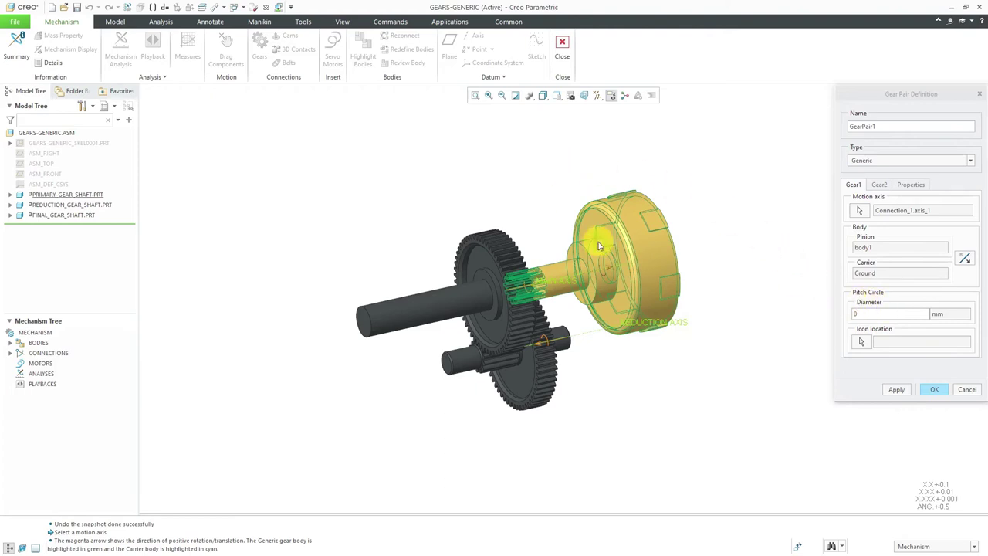
Measure the diameter of the primary gear shaft's cylindrical surface between the pinion teeth and the drum
left_click(162, 22)
left_click(299, 62)
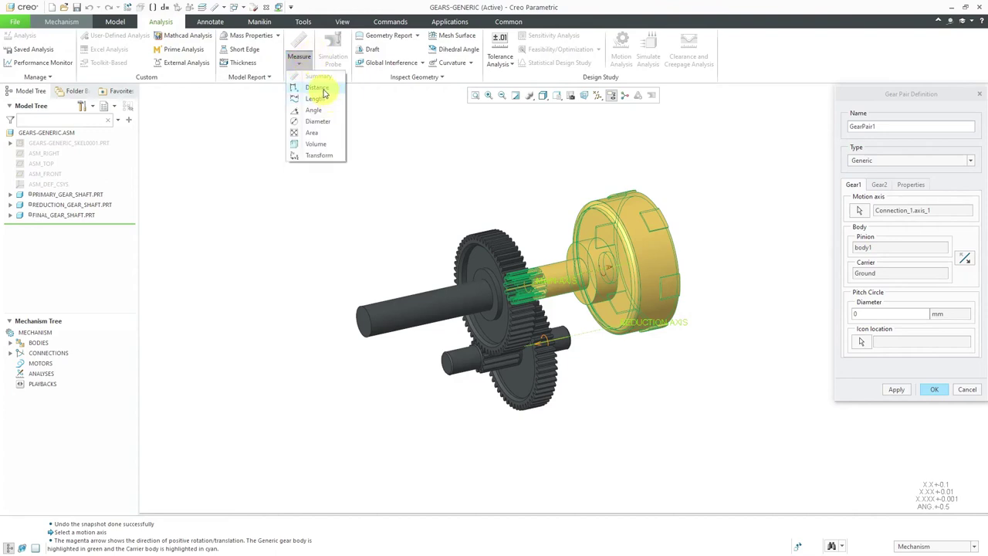
left_click(318, 121)
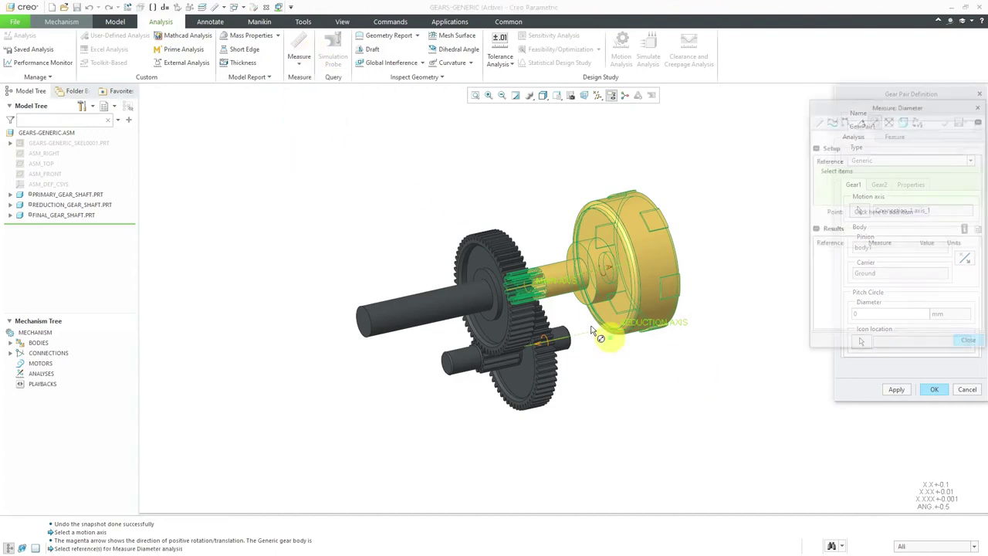
left_click(559, 274)
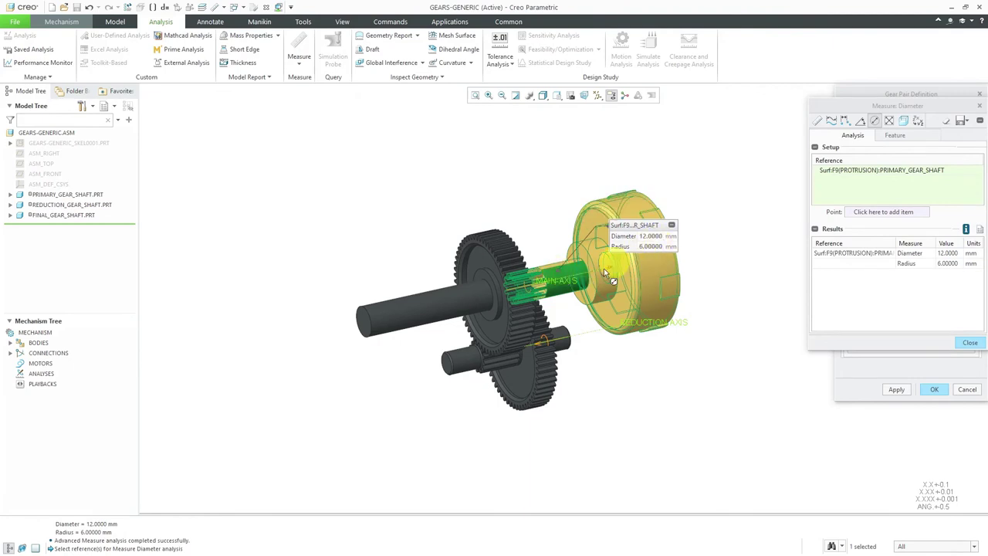
scroll(541, 266, "down", 2)
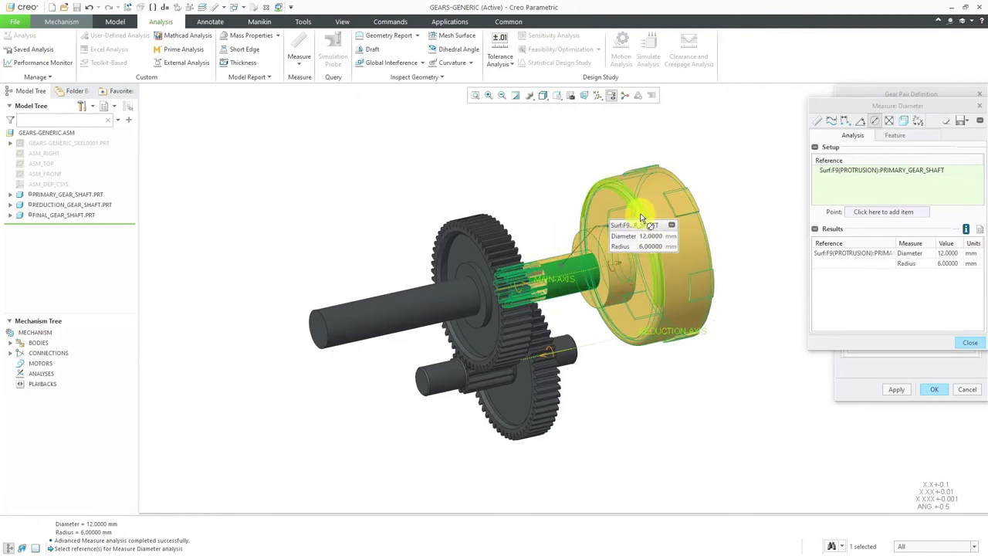
left_click(969, 344)
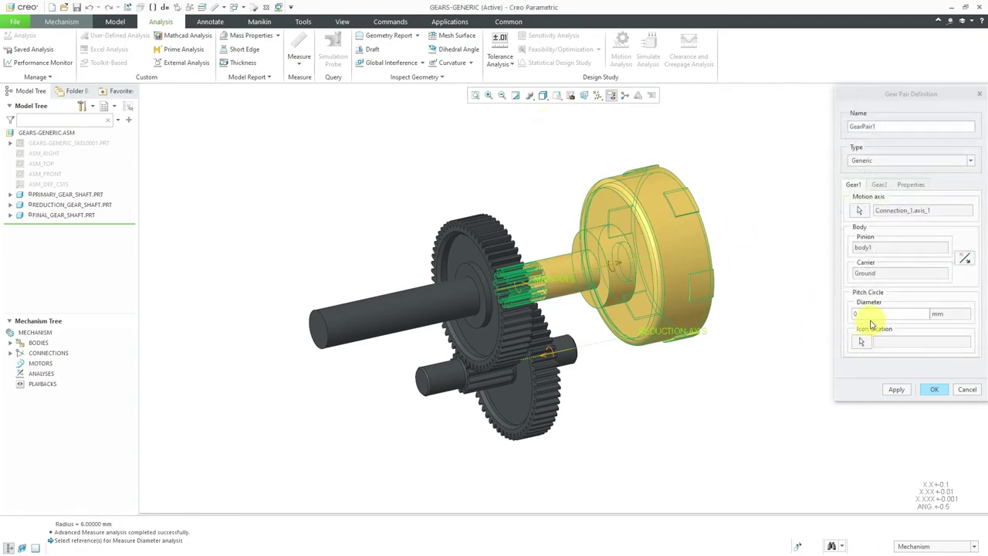
Set Gear1's pitch circle diameter to 11 mm and use the reduction shaft's pin rotation axis as Gear2's motion axis
left_click(870, 315)
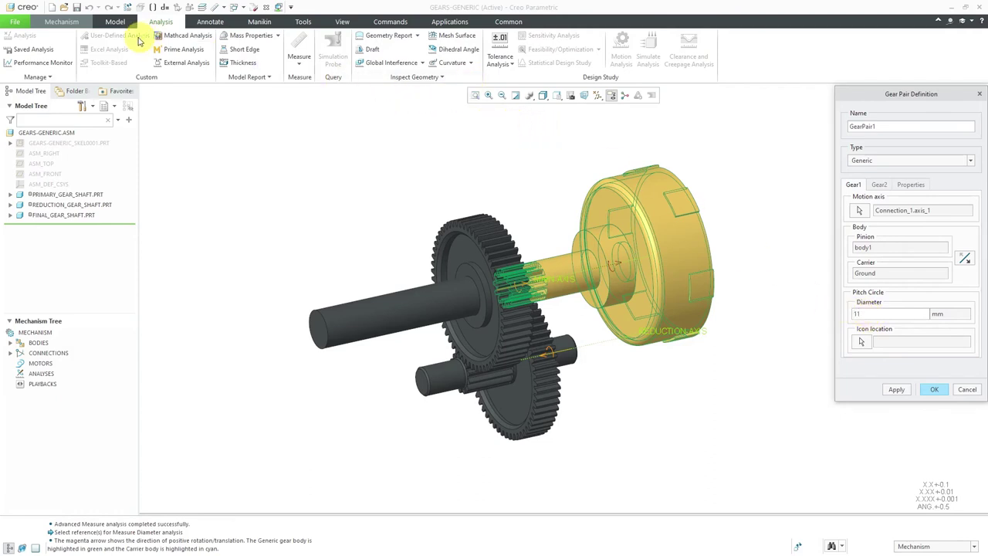
left_click(69, 22)
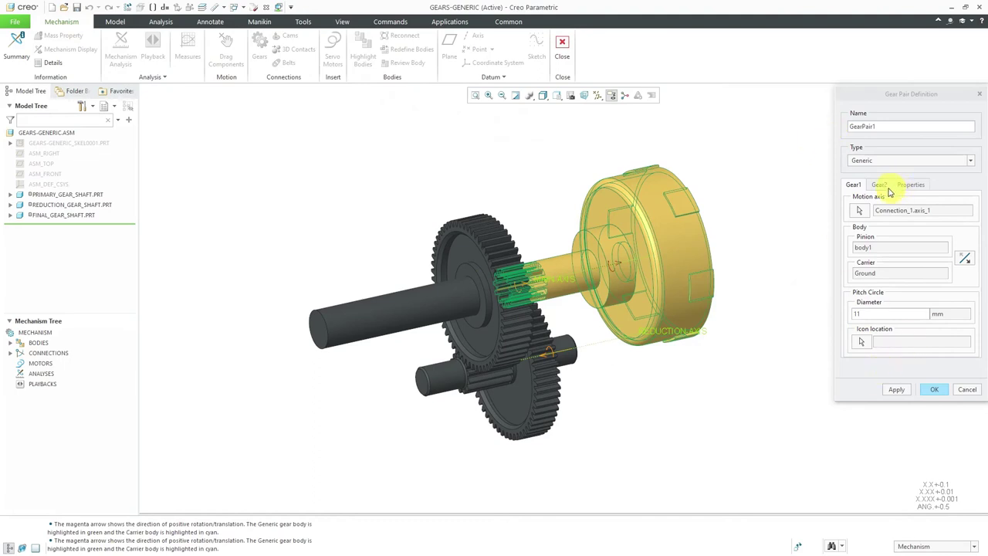
left_click(879, 185)
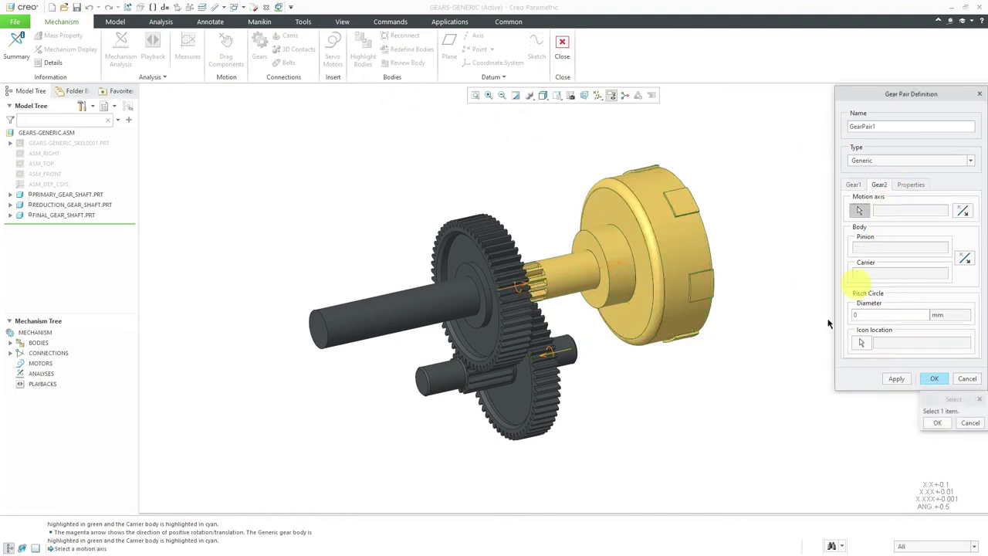
left_click(555, 348)
left_click(555, 352)
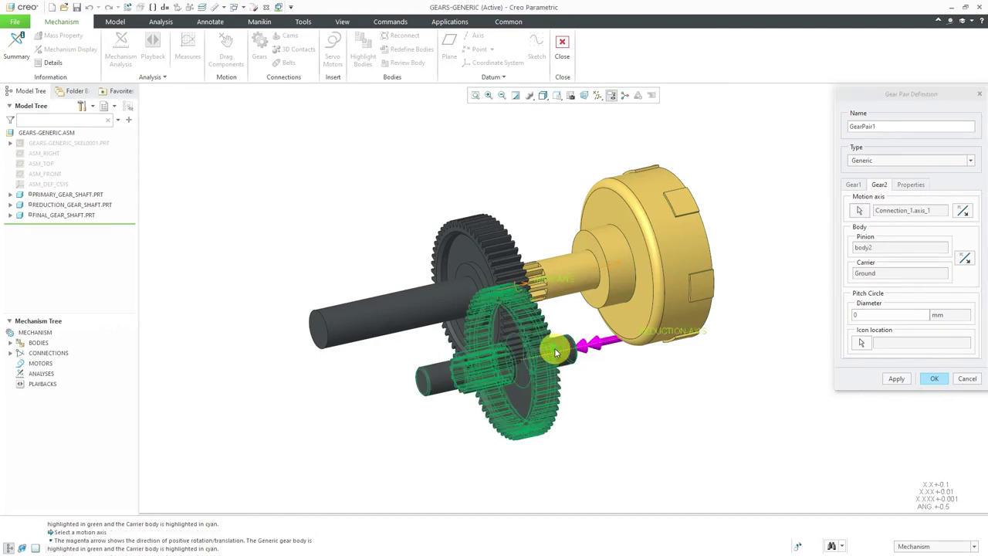
Set Gear2's pitch circle diameter to 46 mm and complete the first gear pair with its ratio based on pitch circle diameter
left_click(864, 315)
type("0")
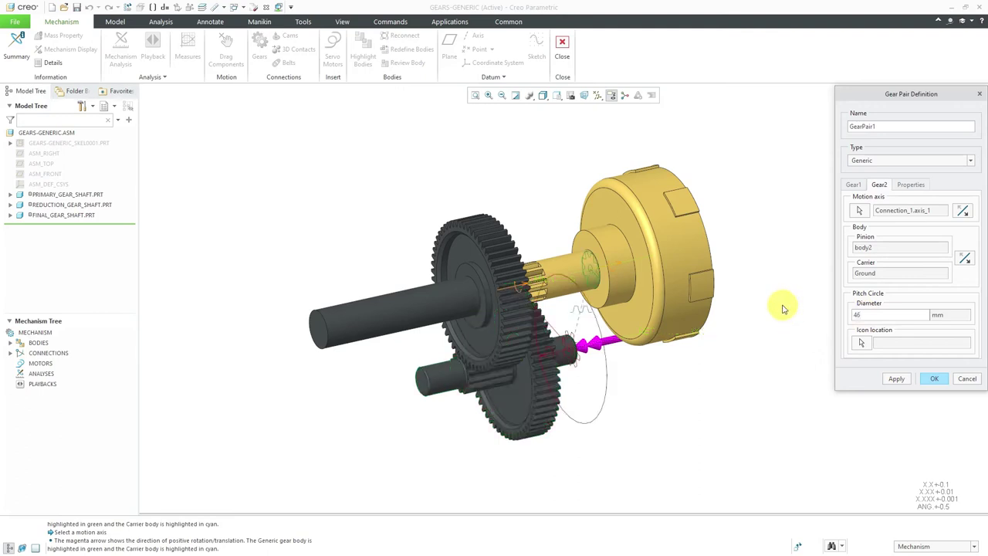
left_click(911, 187)
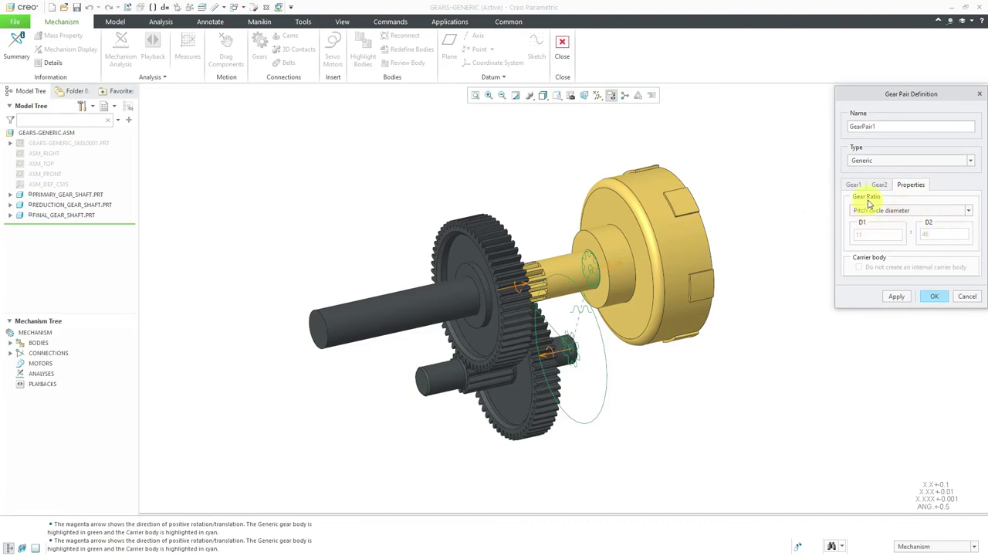
left_click(910, 211)
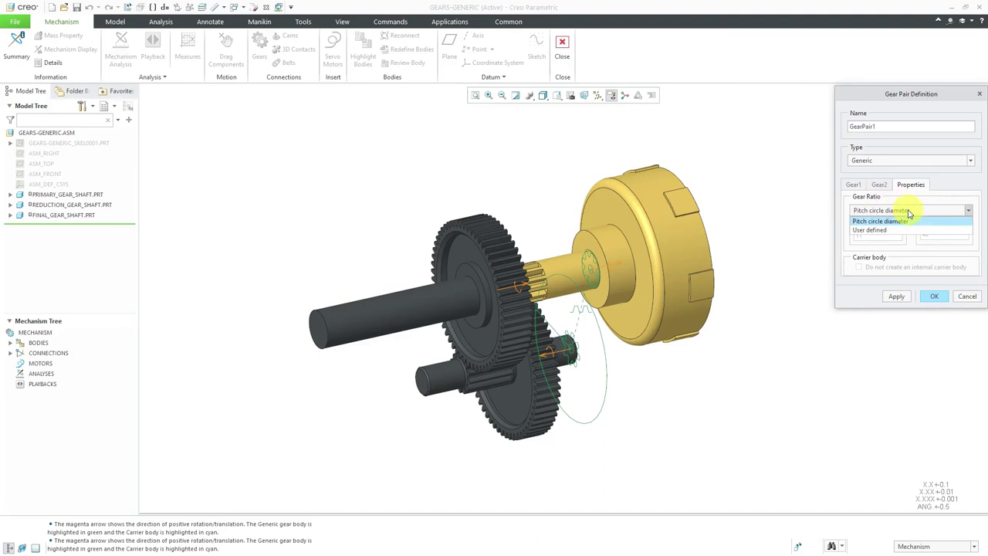
left_click(909, 212)
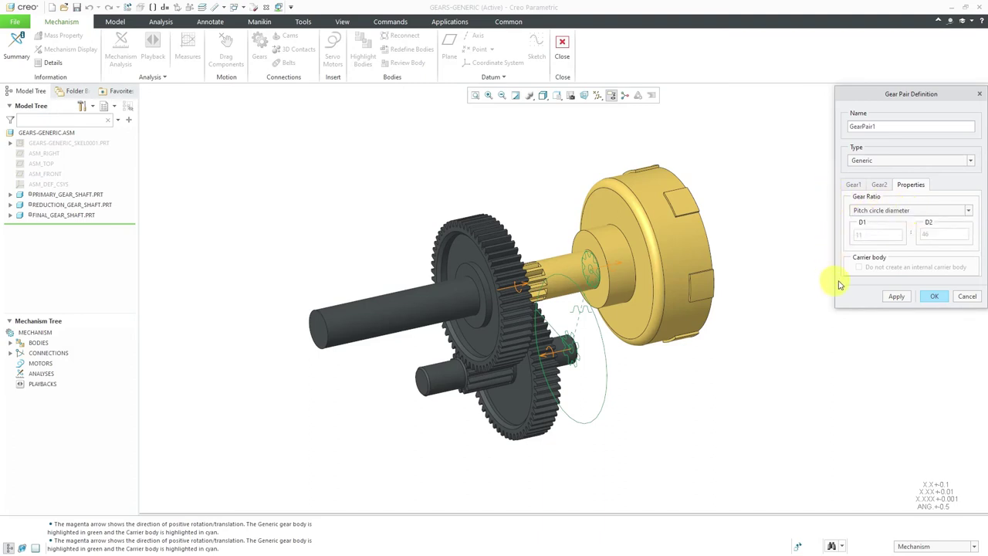
left_click(936, 298)
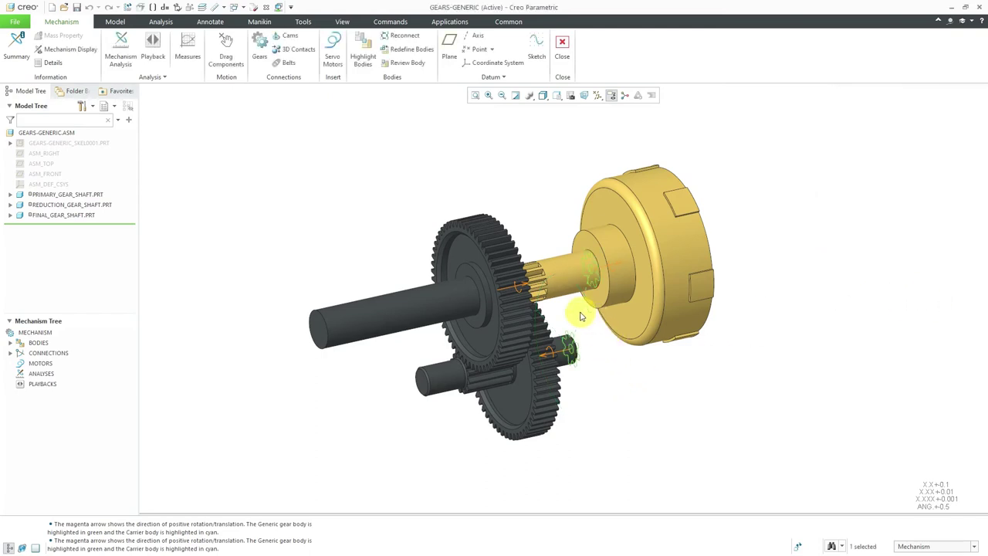
Test the first gear pair by rotating the primary gear shaft's drum with Drag Components
left_click(229, 60)
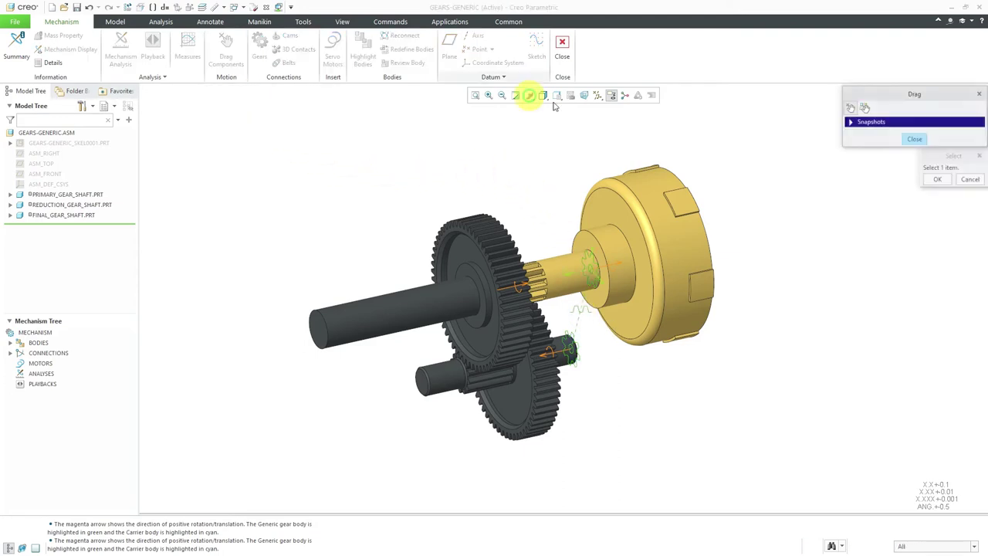
left_click(650, 193)
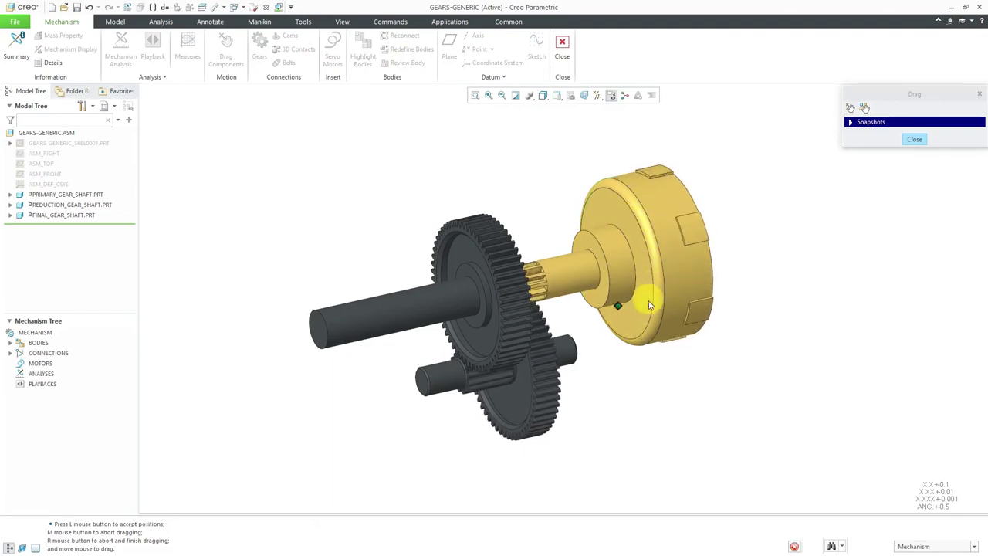
middle_click(769, 273)
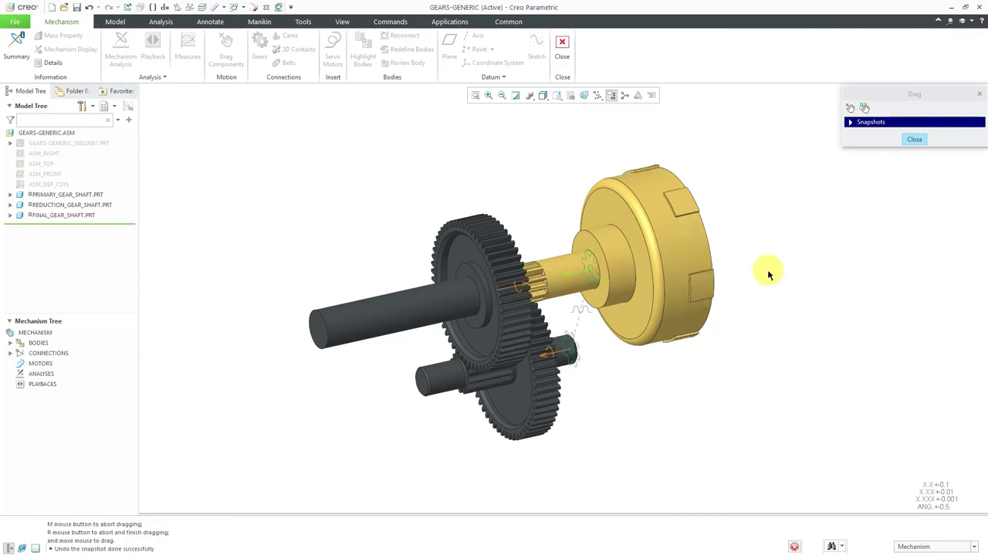
left_click(914, 140)
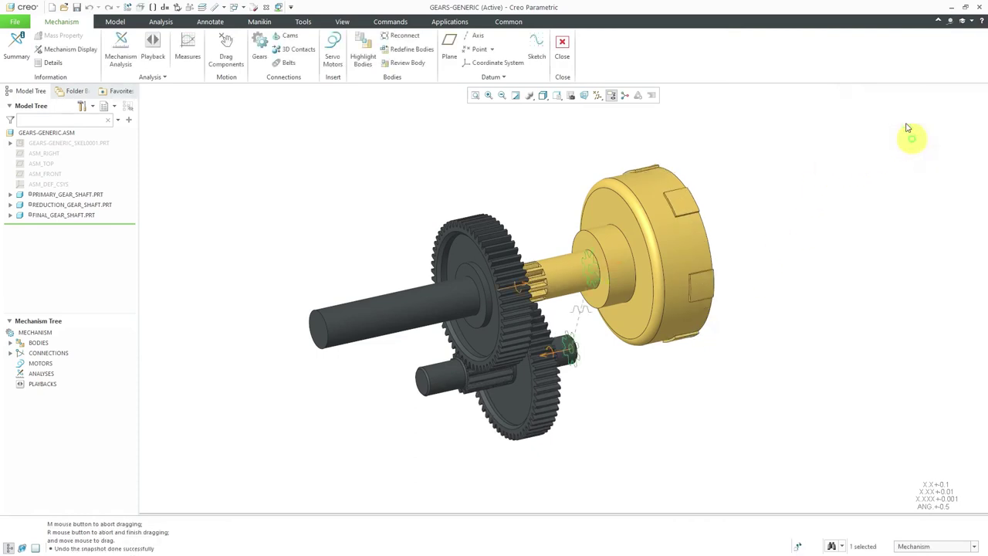
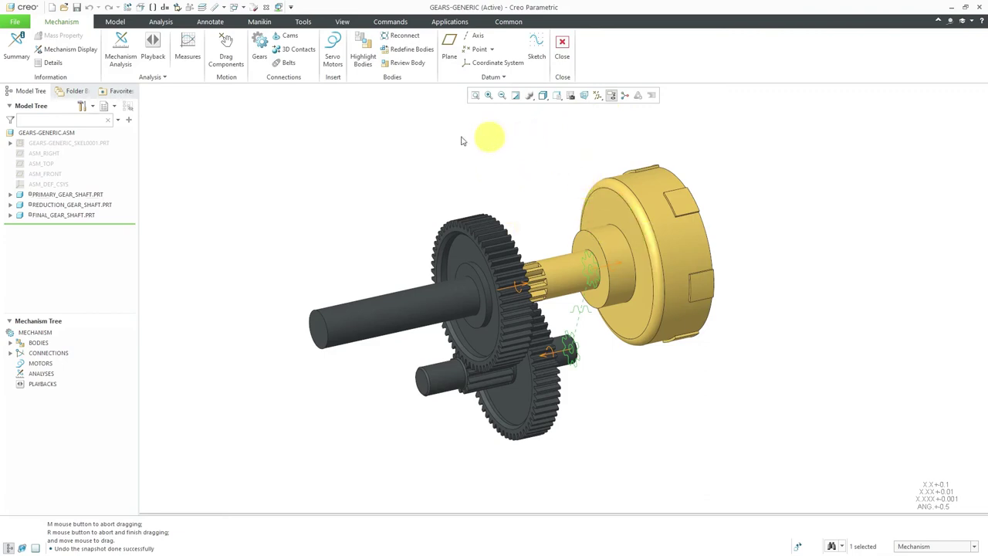
Start a second Generic gear pair with the reduction shaft's pin rotation axis as Gear1 and a 12 mm pitch circle diameter
left_click(259, 59)
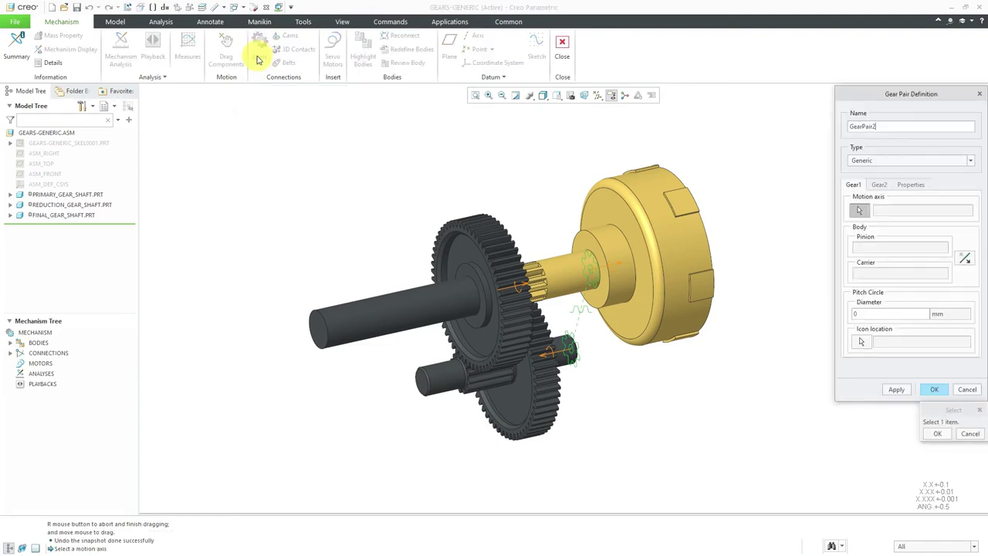
left_click(552, 356)
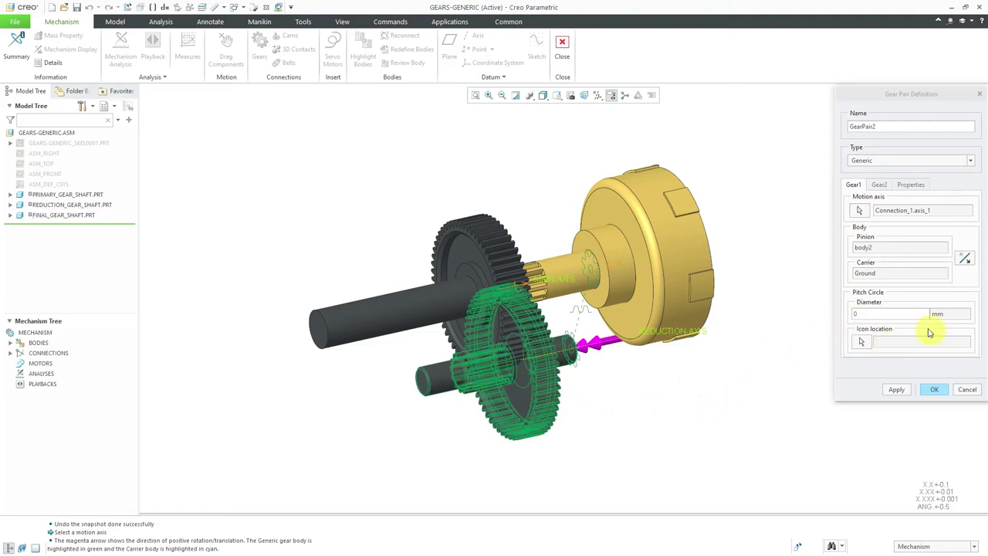
double_click(895, 315)
type("12")
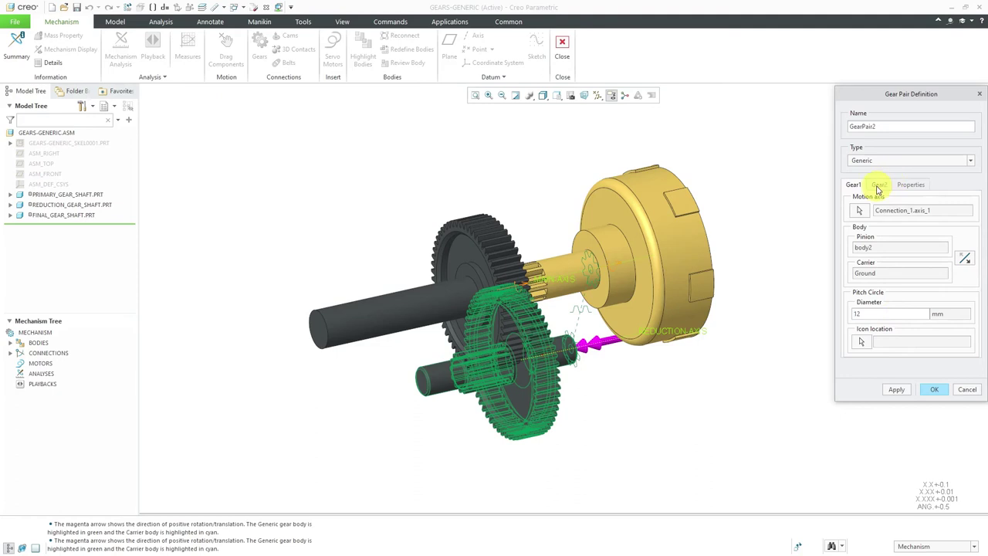
Use the final gear shaft's pin rotation axis as Gear2 with a 46 mm pitch circle diameter and complete the second gear pair
left_click(880, 186)
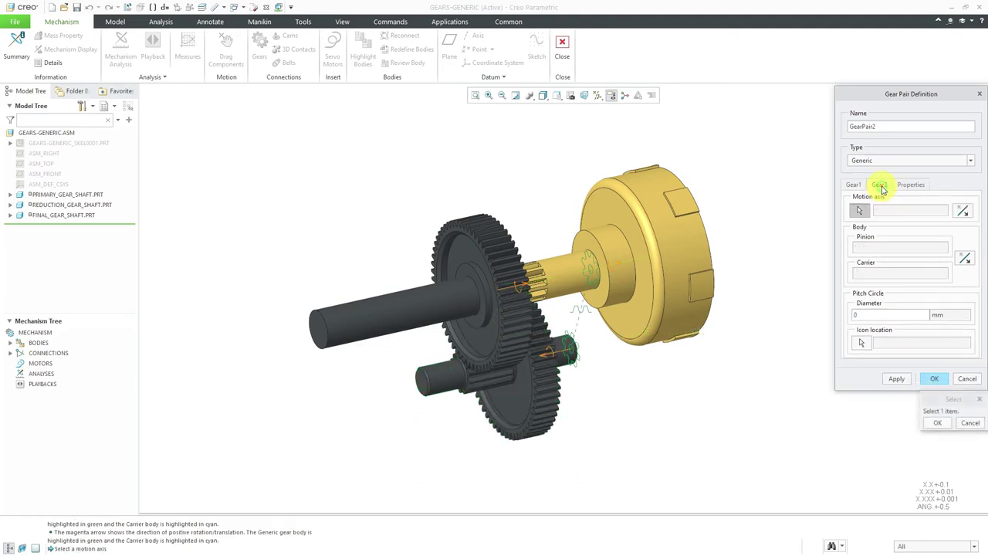
middle_click_drag(545, 200, 533, 194)
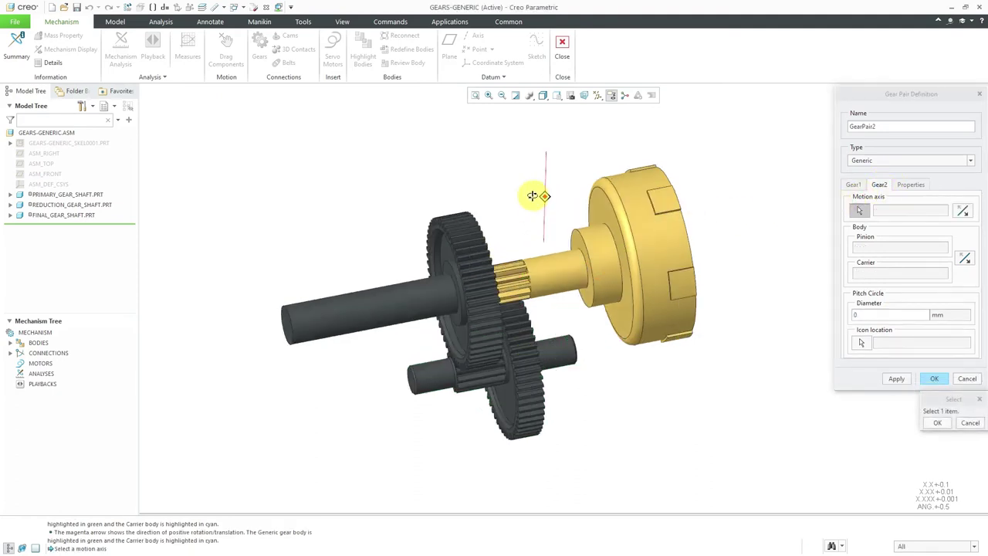
left_click(488, 288)
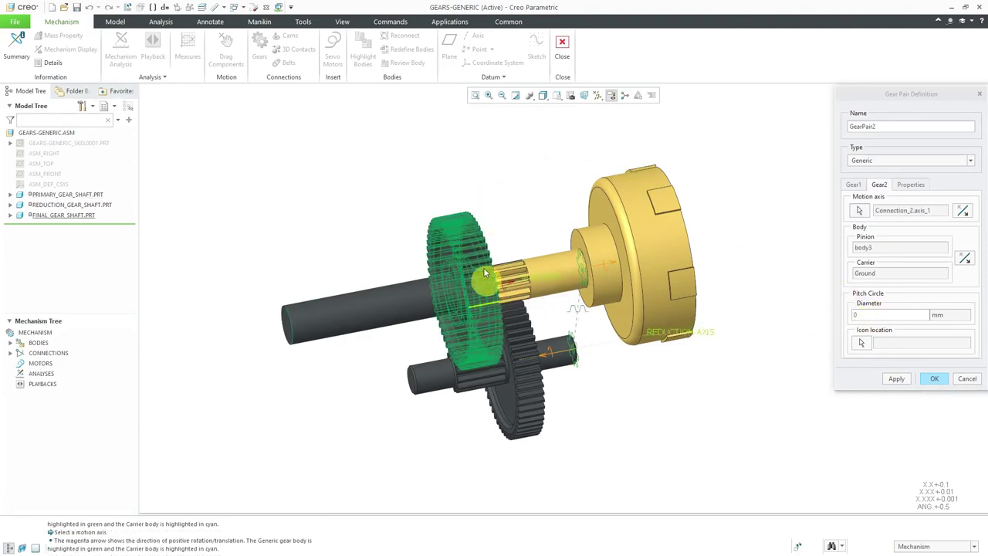
double_click(895, 317)
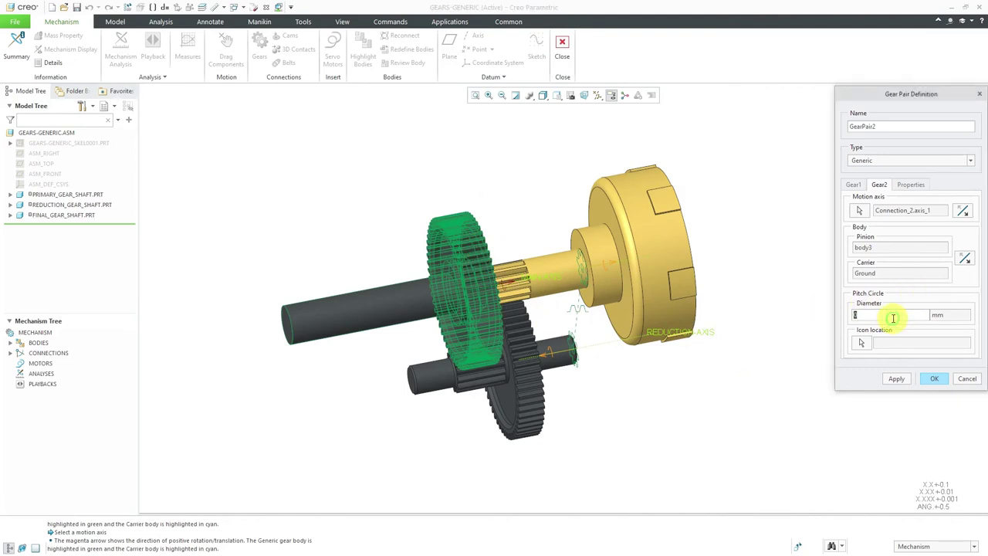
type("46")
key("Return")
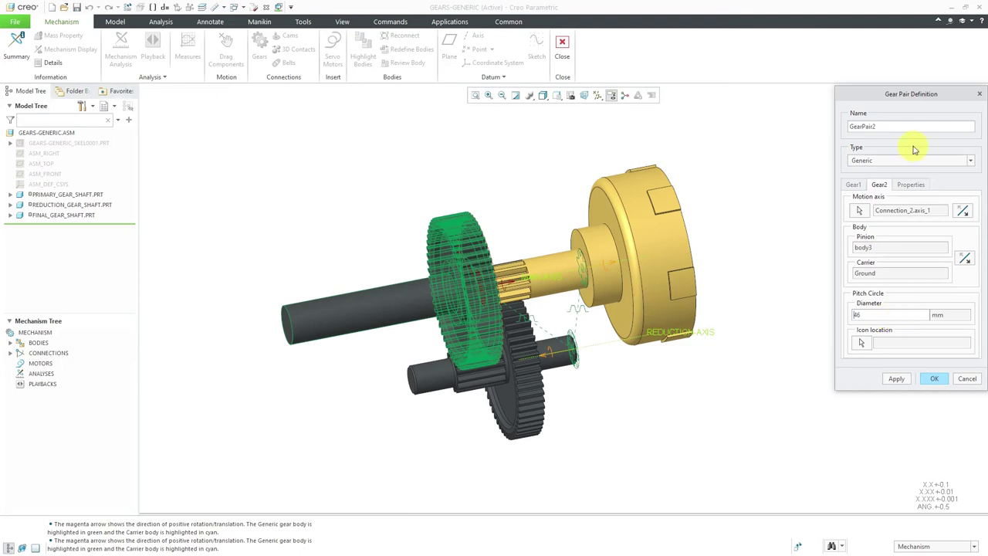
left_click(913, 186)
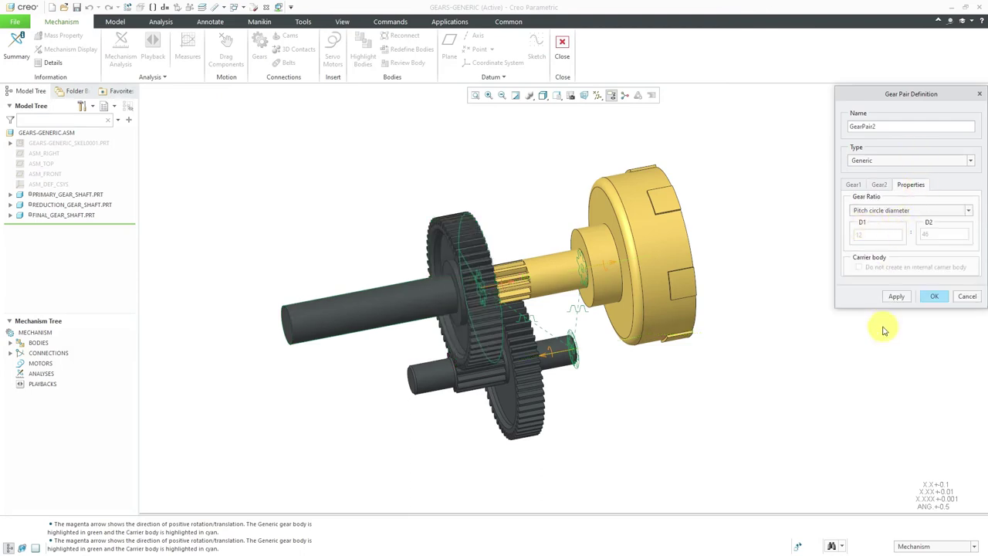
left_click(939, 299)
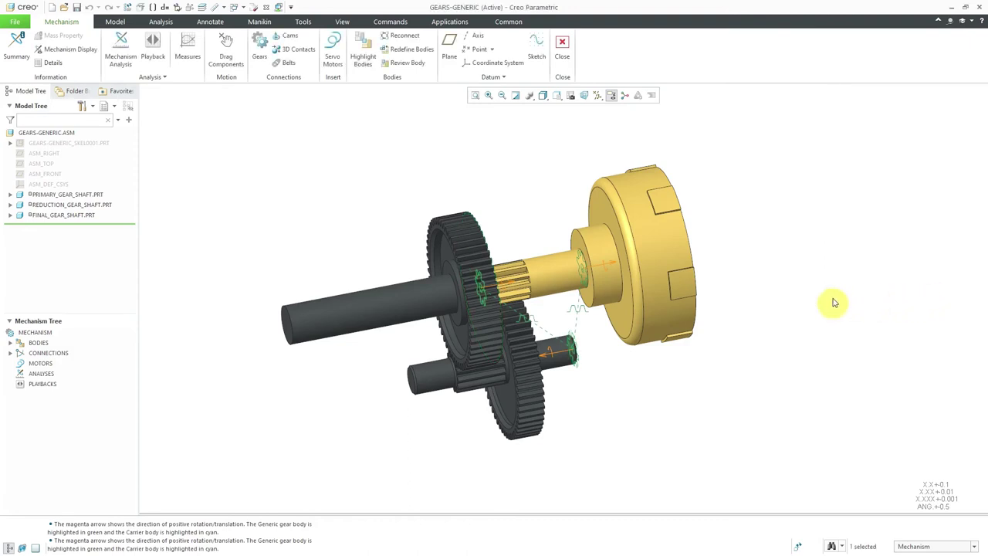
Rotate the primary gear shaft with Drag Components to test the motion through both gear pairs
left_click(226, 48)
left_click(623, 179)
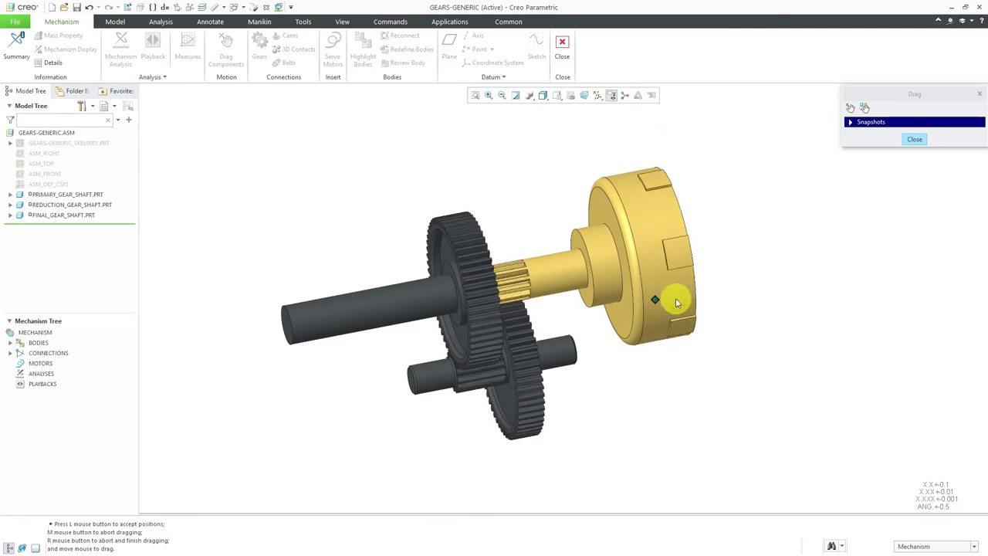
middle_click(766, 277)
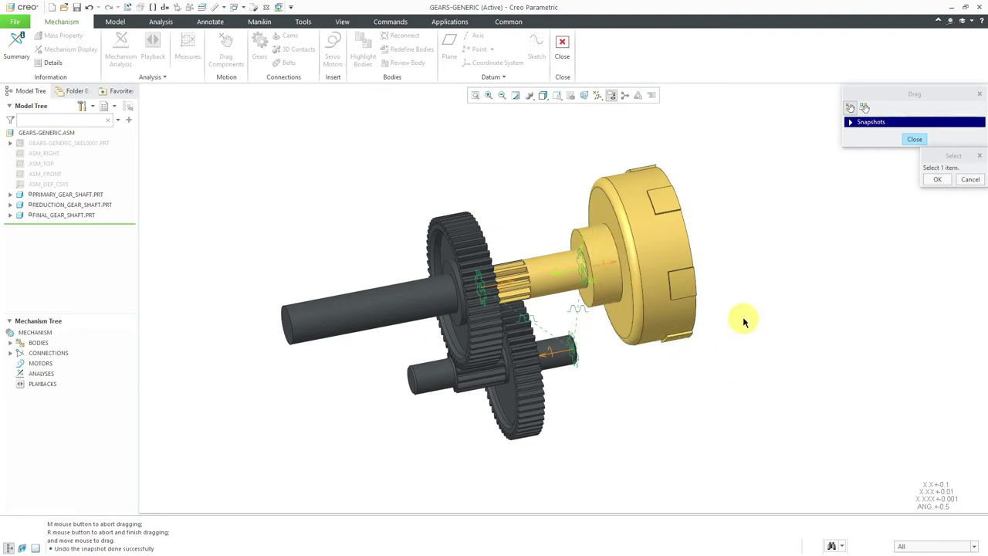
left_click(915, 140)
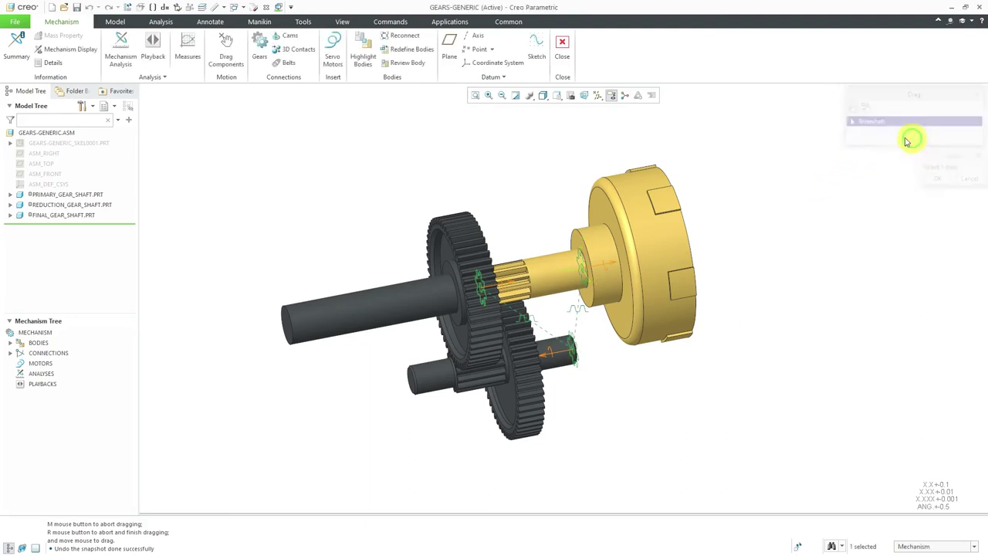
Add a servo motor on the primary gear shaft's pin rotation axis with Angular Velocity as the driven quantity
mouse_move(541, 179)
middle_mouse_down()
mouse_move(582, 174)
mouse_move(550, 181)
middle_mouse_up()
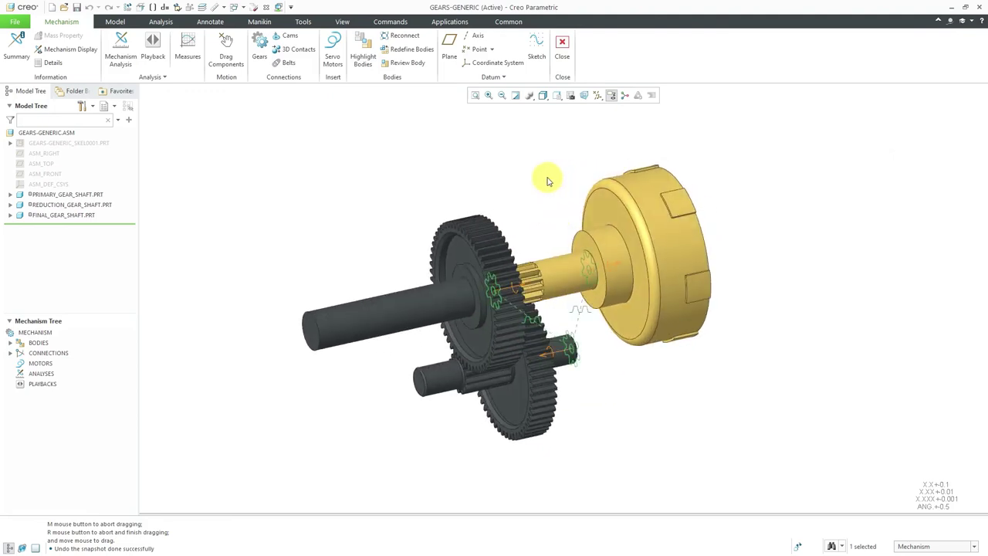
left_click(616, 268)
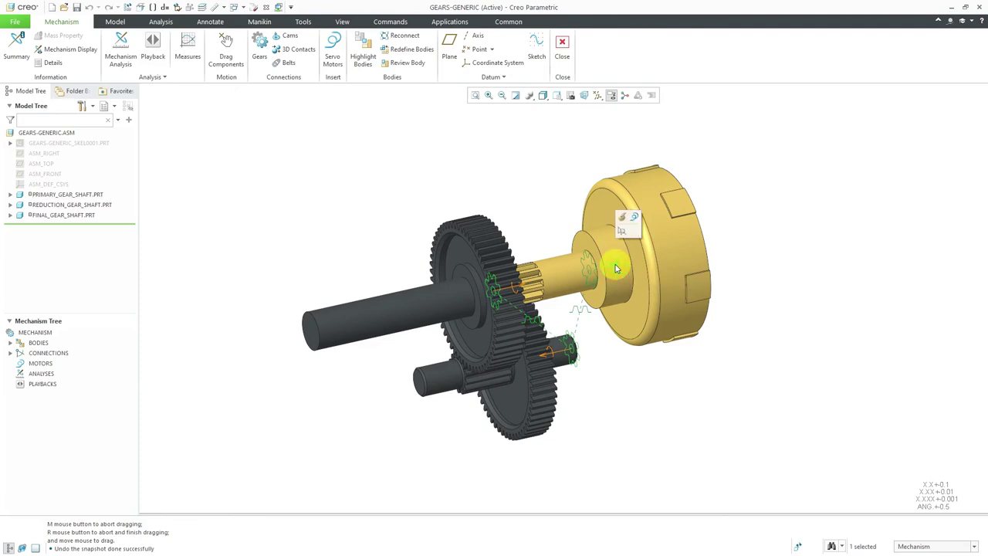
left_click(635, 222)
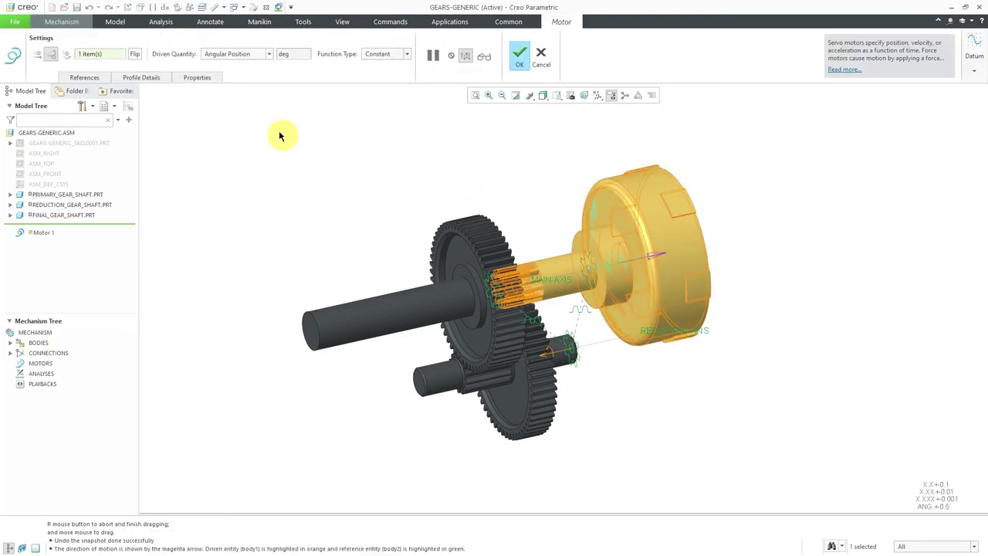
left_click(249, 55)
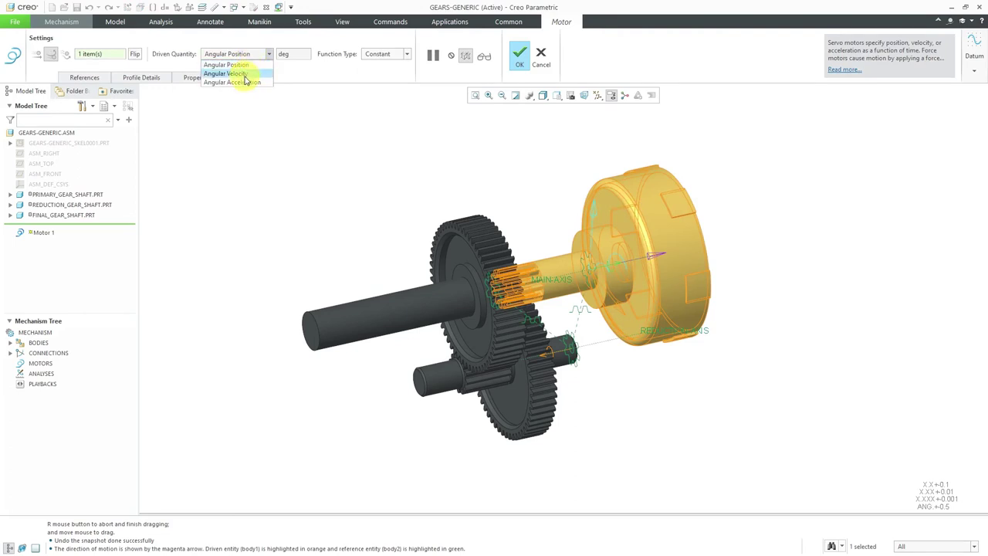
left_click(243, 74)
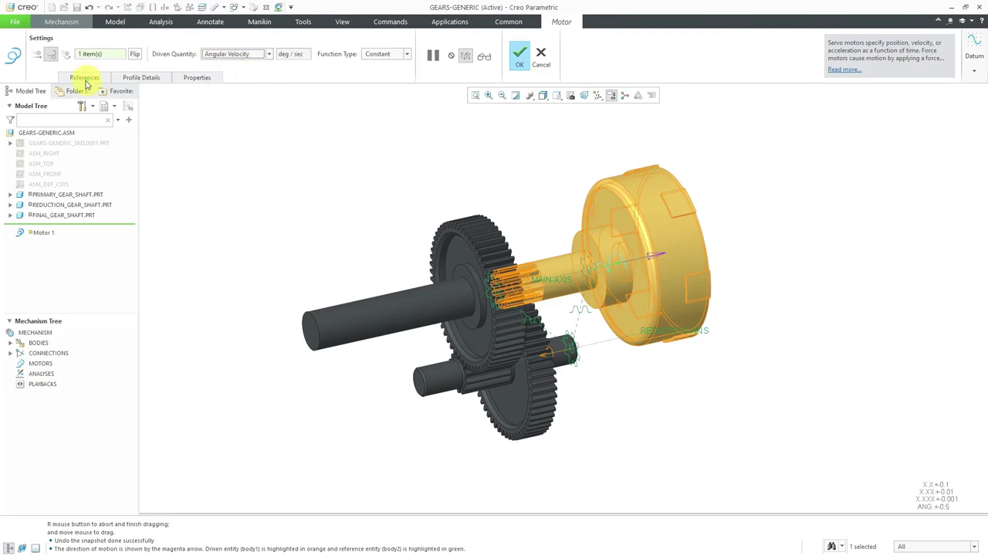
Give the motor a Constant function with coefficient A of 360 deg/sec and complete it
left_click(142, 78)
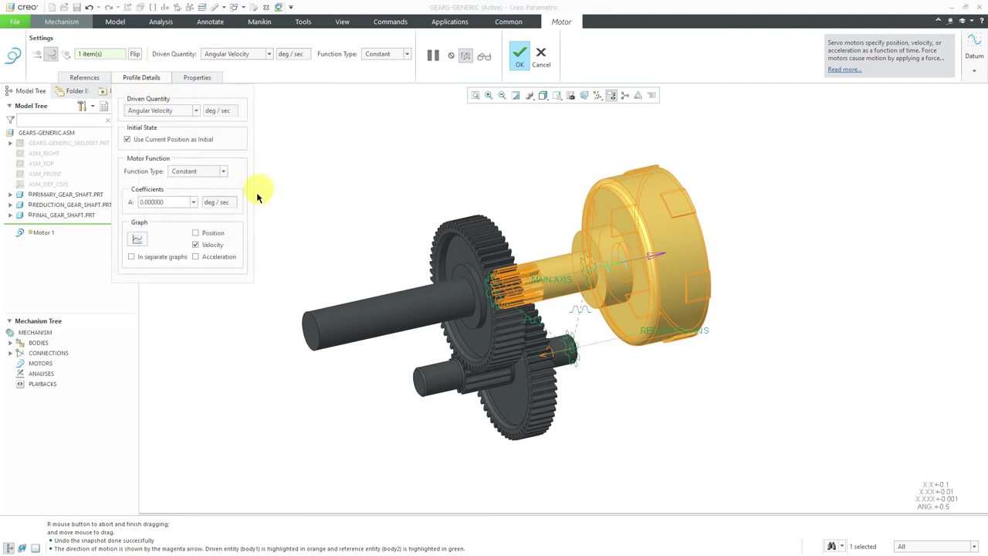
left_click(208, 176)
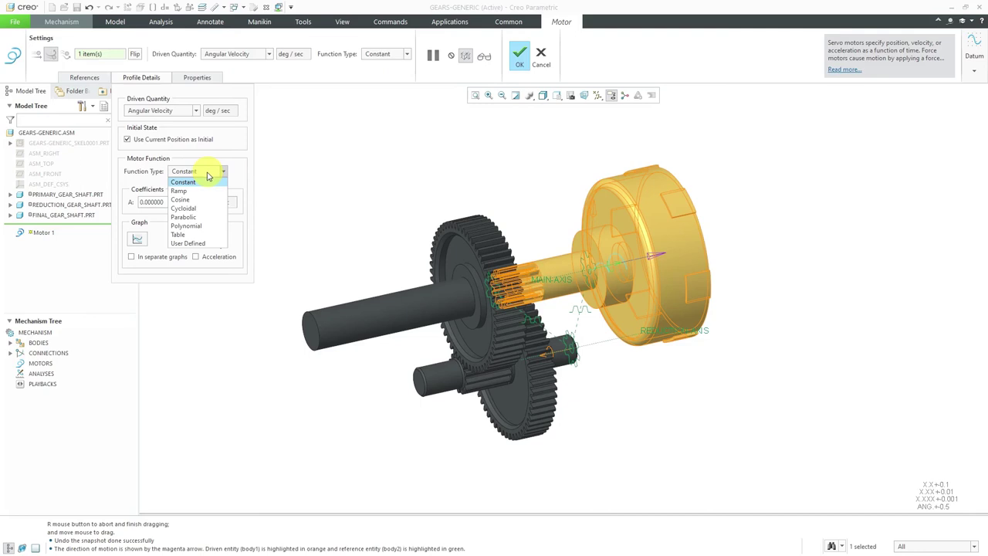
left_click(207, 173)
double_click(171, 201)
type("38")
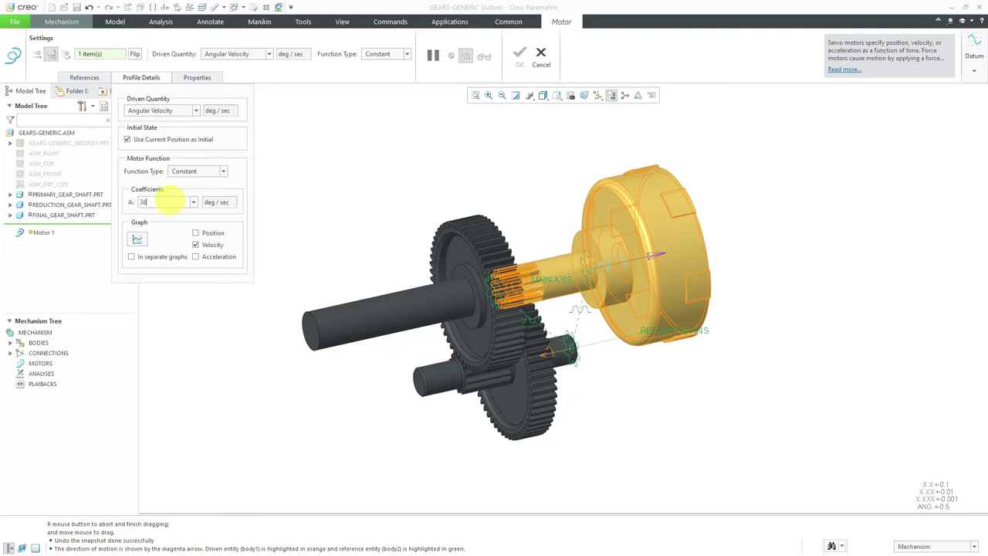
type("0")
key("Return")
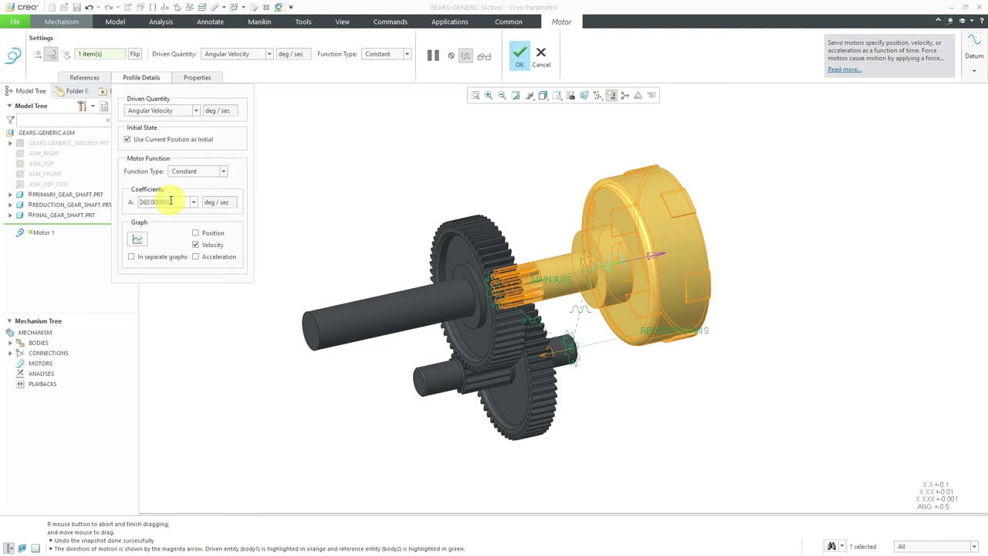
left_click(523, 60)
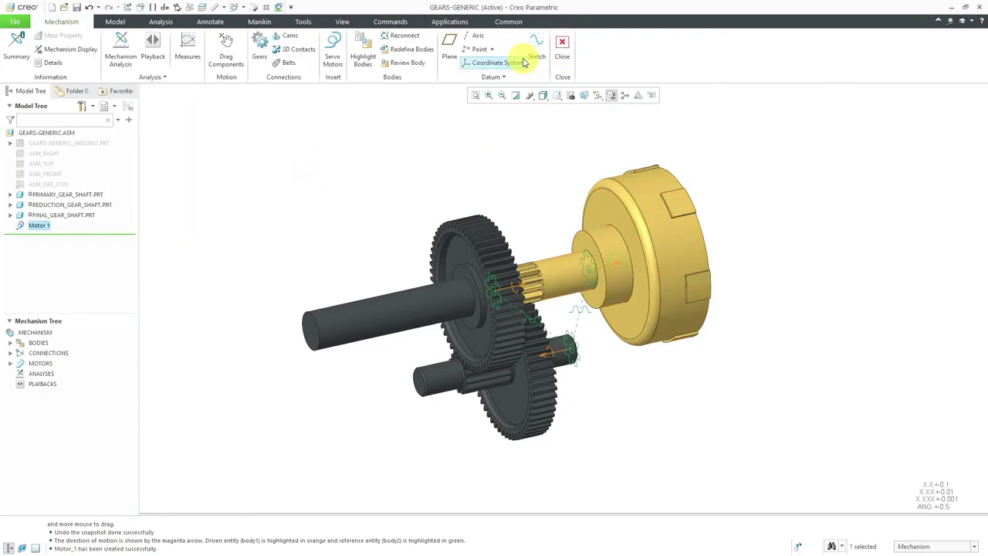
Start a new mechanism analysis for the gear assembly and set its type to Kinematic
left_click(43, 375)
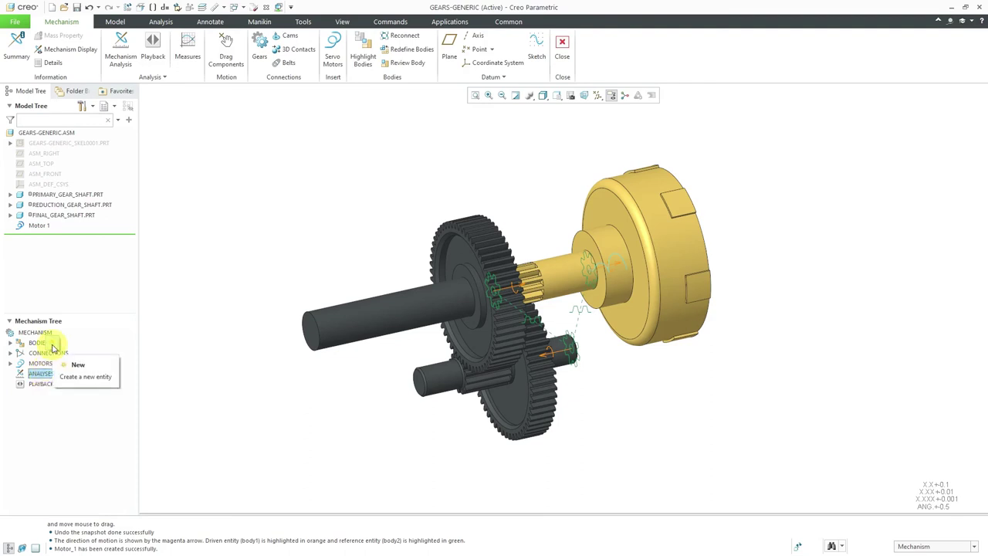
left_click(121, 57)
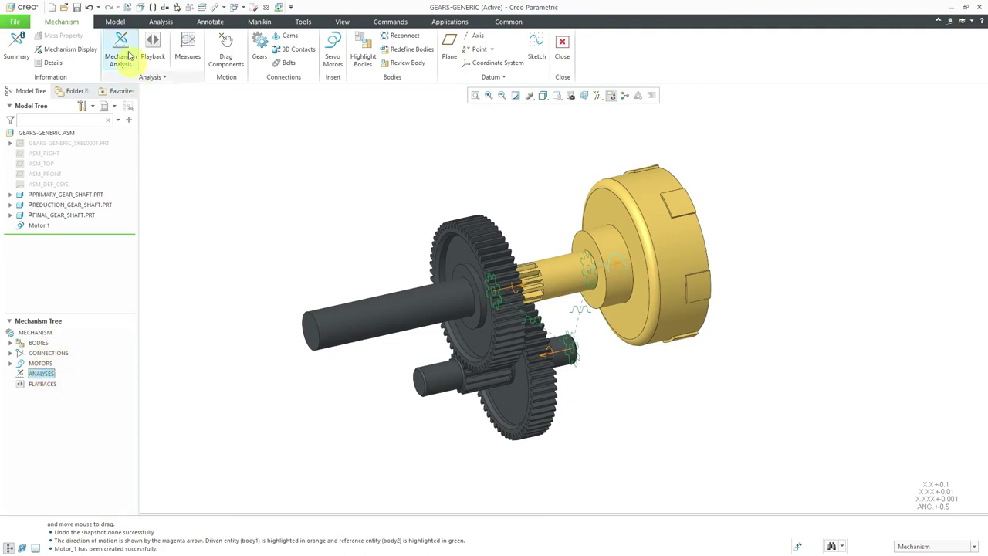
left_click(121, 58)
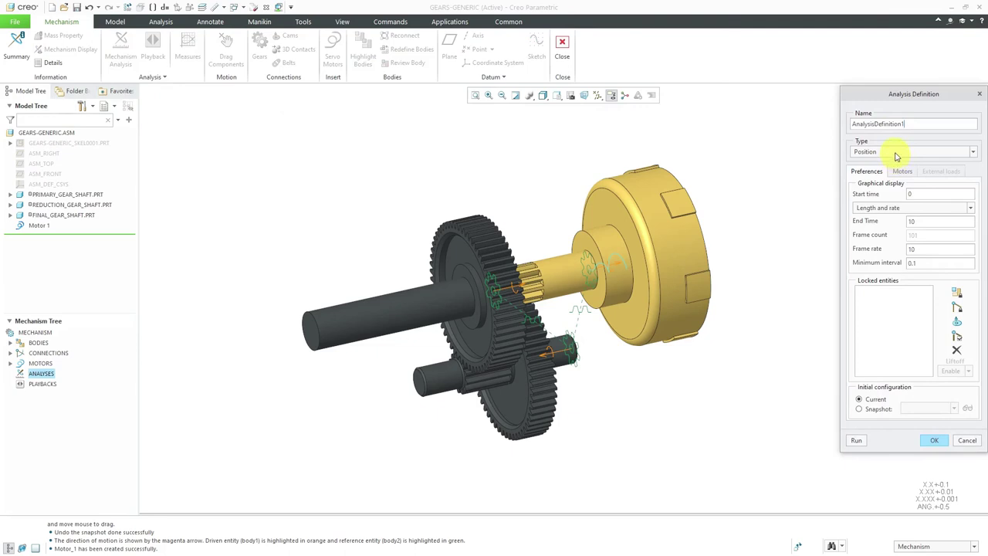
left_click(896, 152)
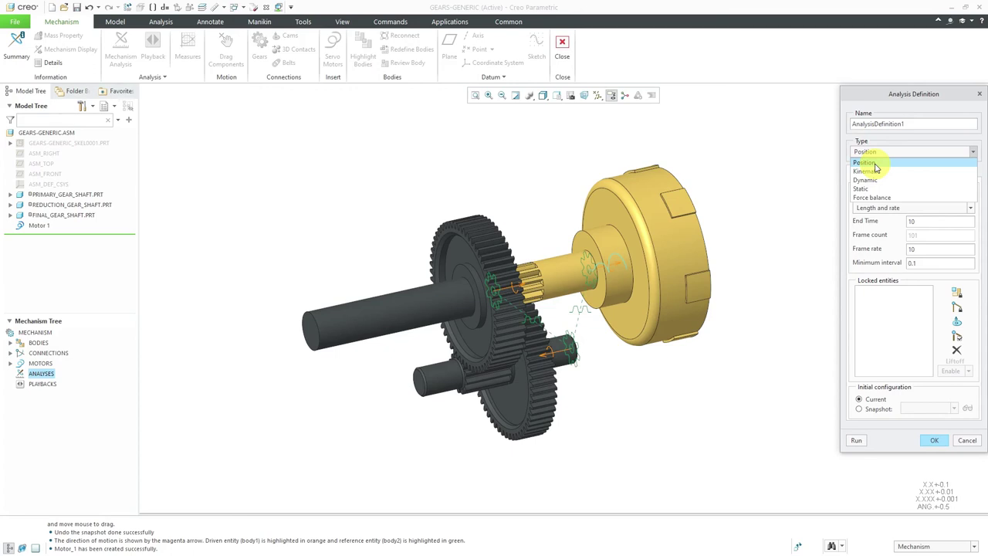
left_click(876, 171)
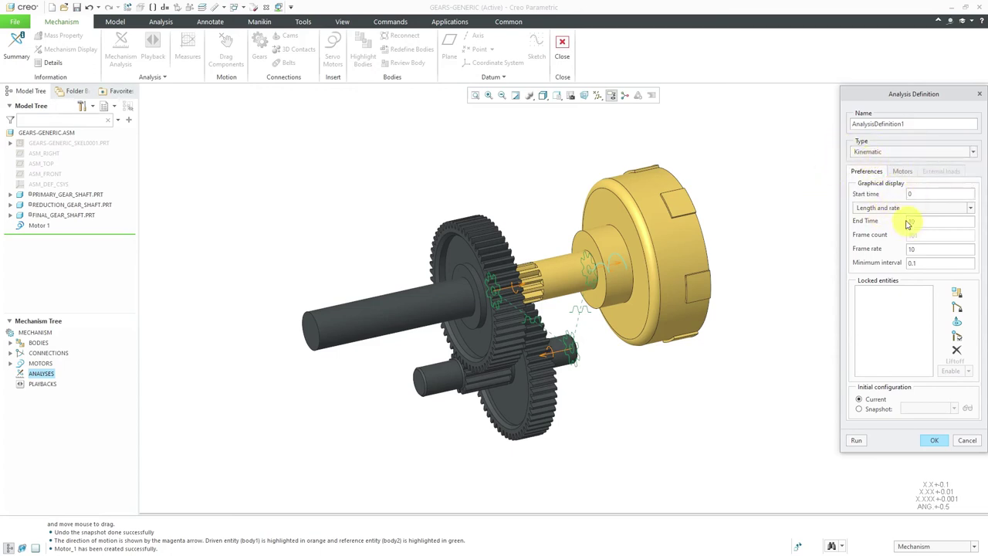
Set the kinematic analysis frame rate to 25, run the analysis and accept its definition
double_click(918, 250)
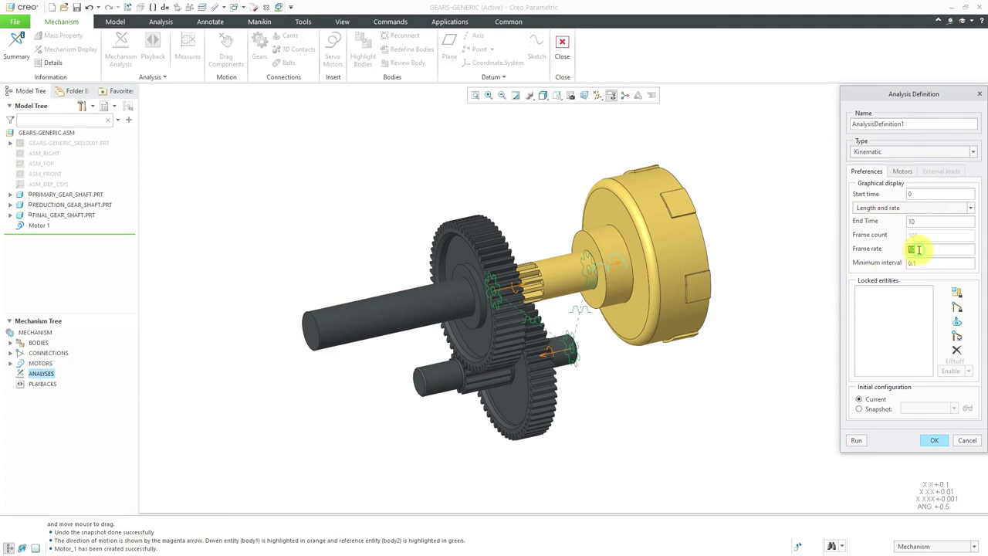
type("25")
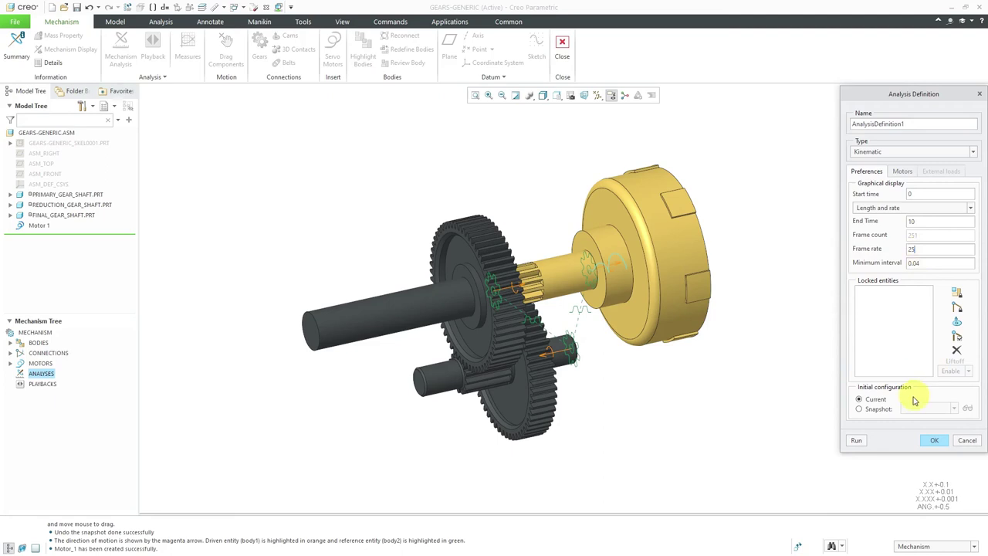
left_click(859, 442)
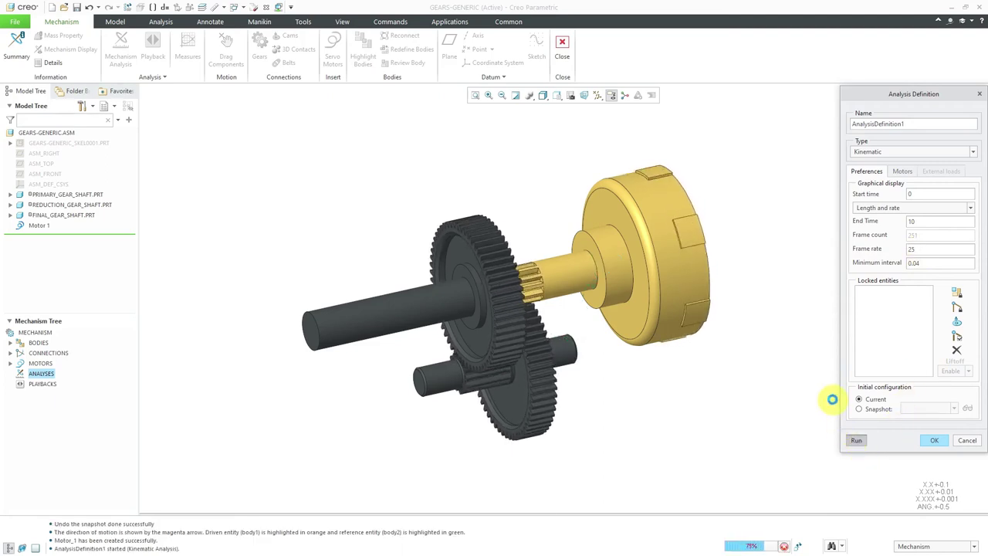
left_click(931, 440)
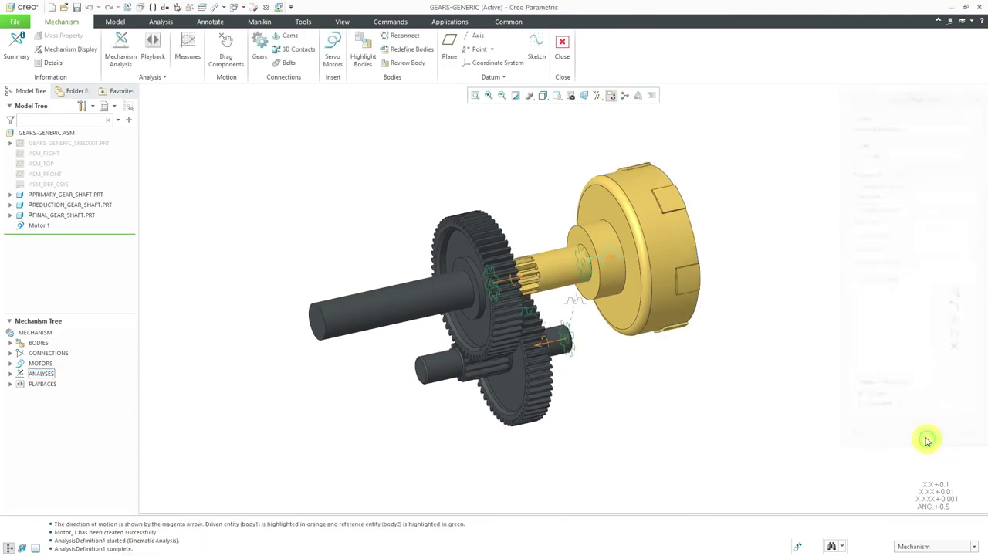
Play the AnalysisDefinition1 playback as an animation, increase its speed while the gears turn, and stop it
left_click(10, 384)
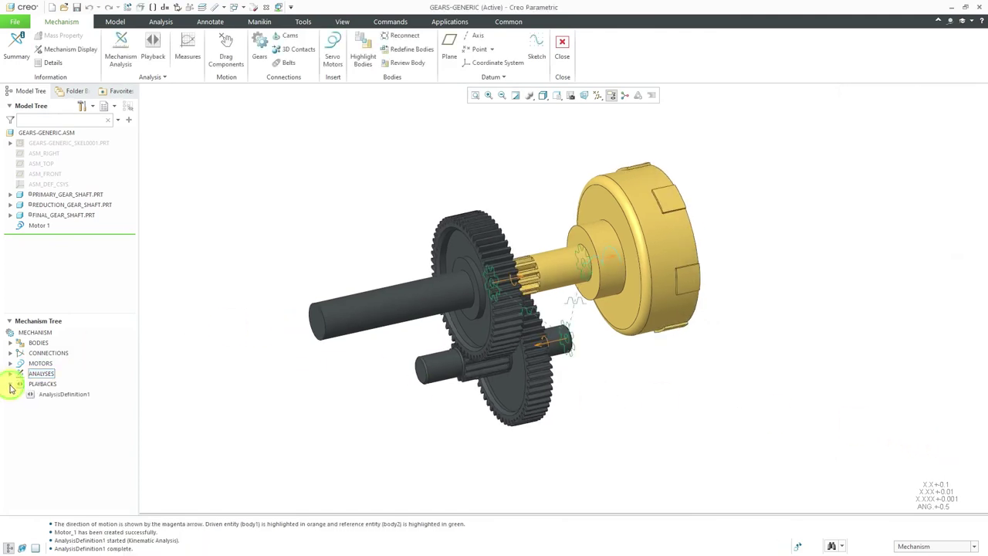
left_click(68, 395)
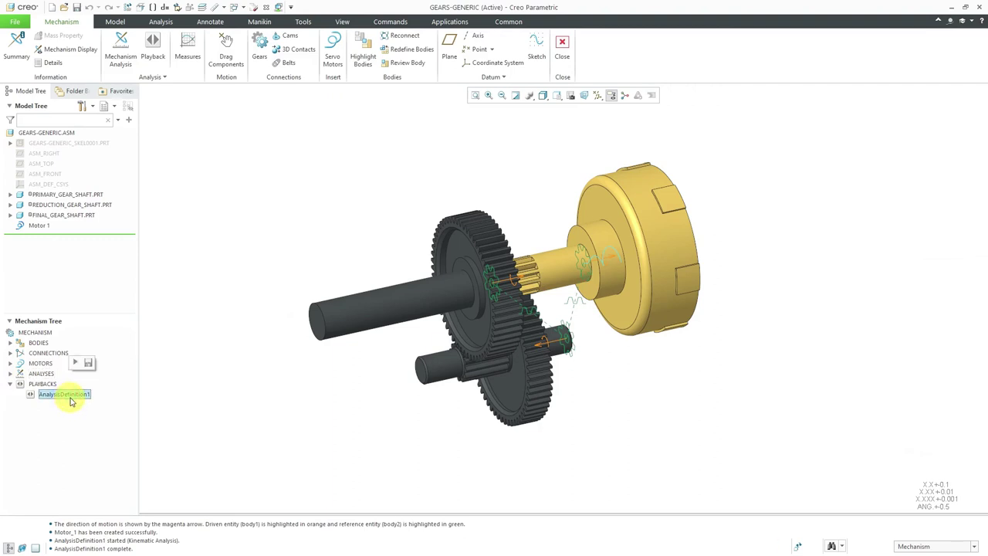
left_click(78, 365)
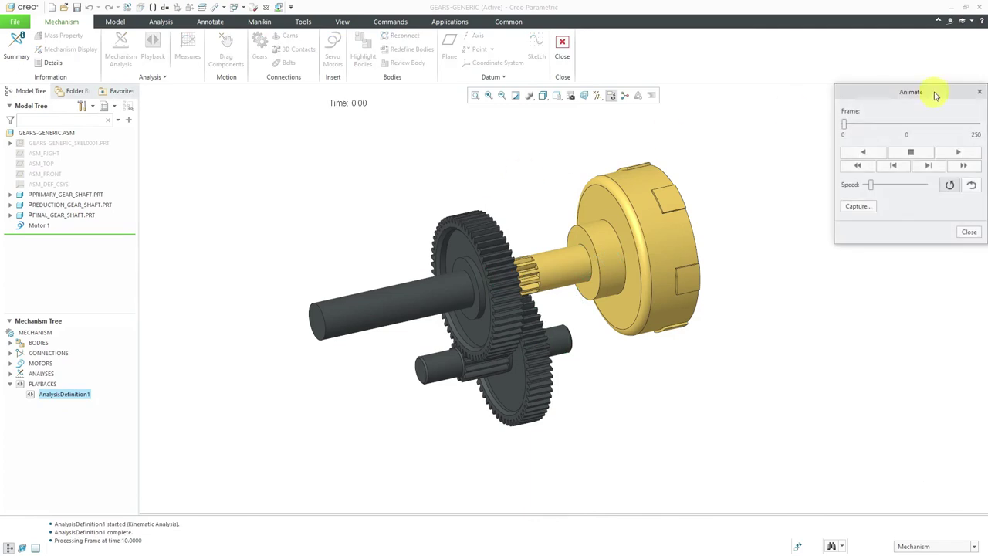
left_click_drag(935, 93, 887, 132)
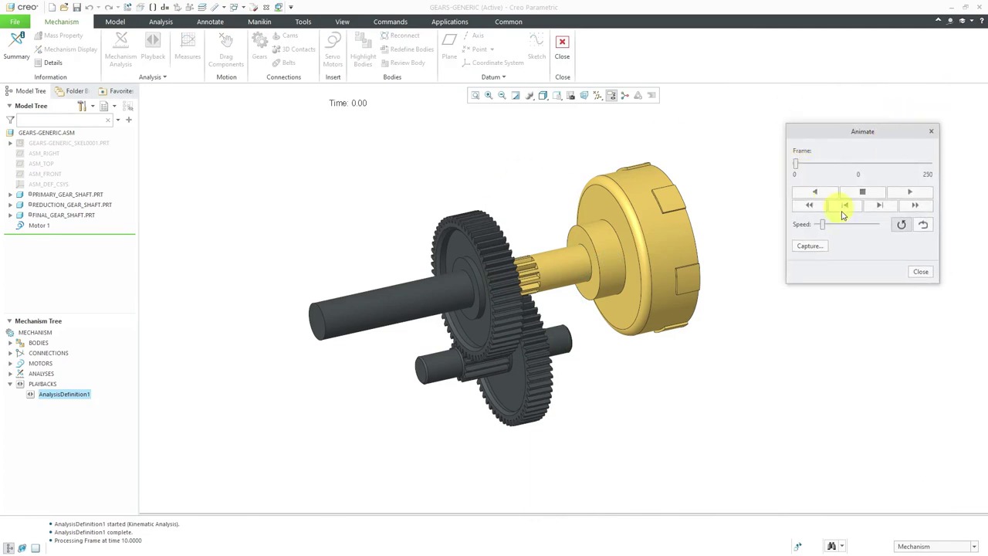
left_click(907, 192)
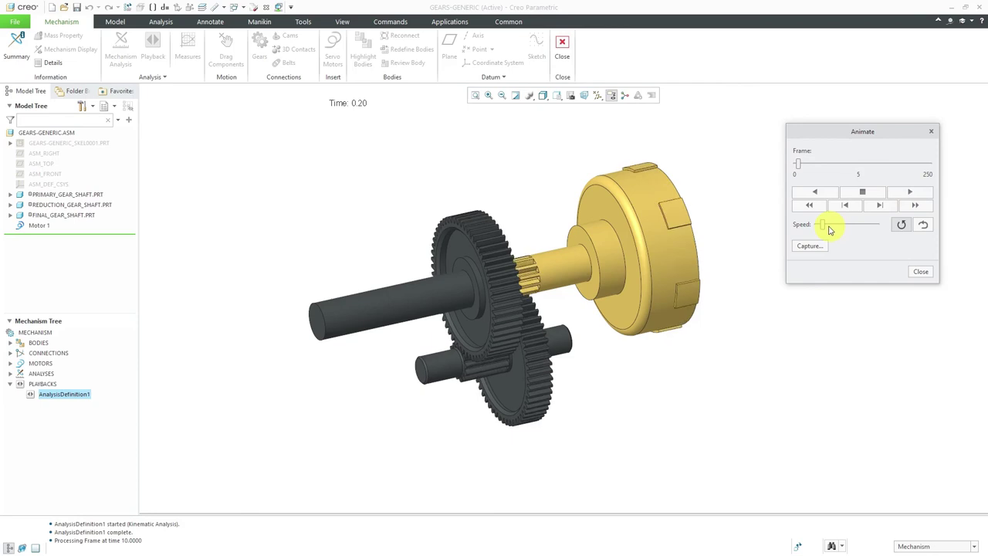
left_click_drag(823, 225, 840, 229)
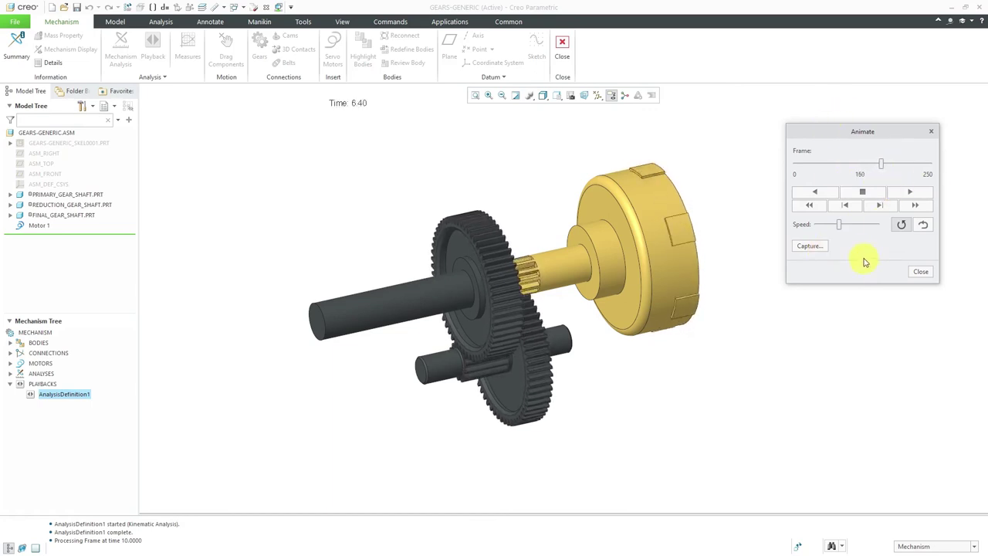
left_click(862, 204)
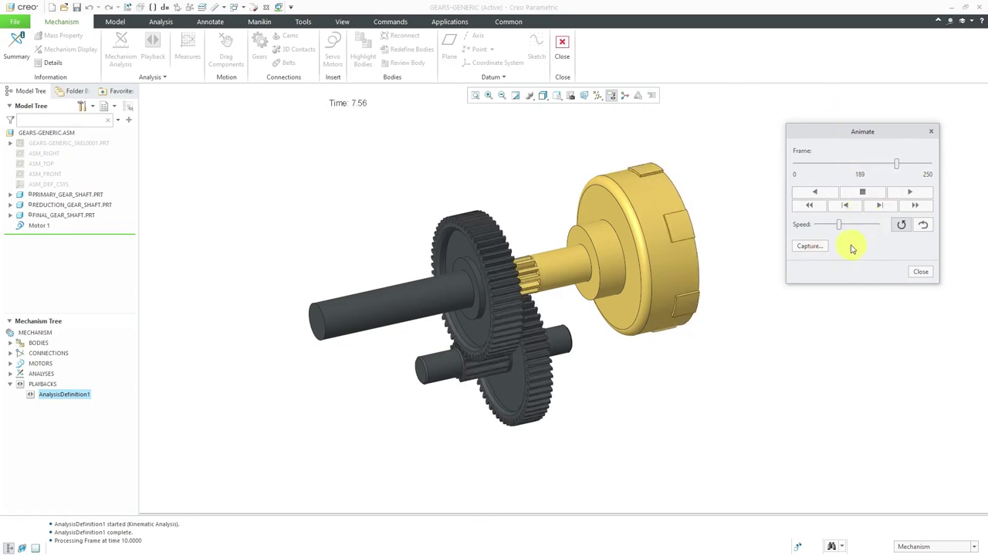
Examine the output format, resolution and quality options for capturing the animation, and cancel the capture
left_click(809, 246)
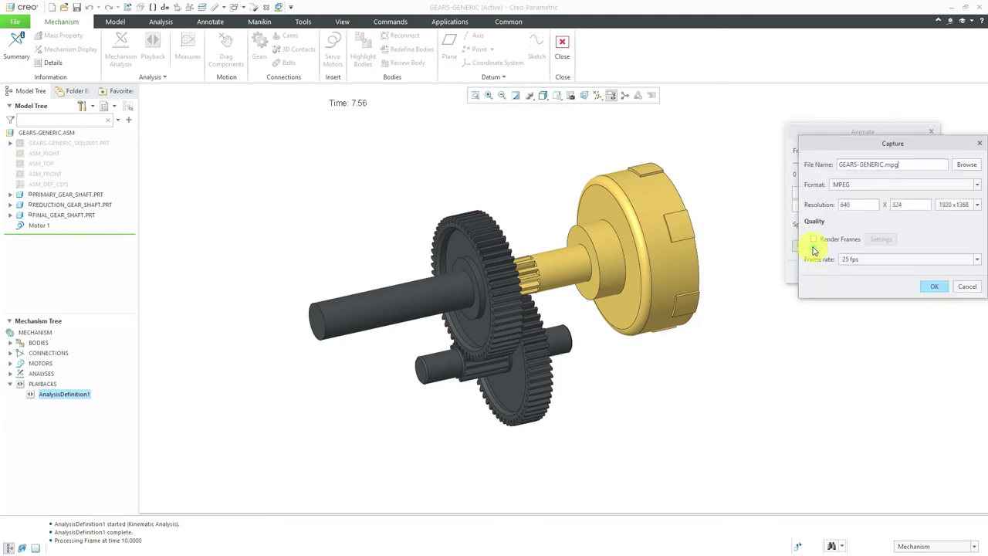
left_click_drag(888, 152, 813, 222)
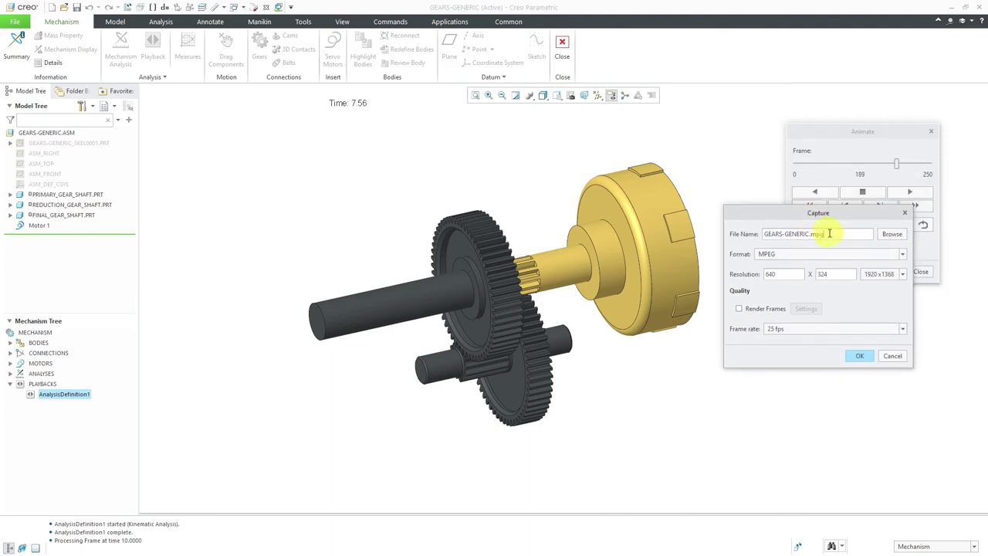
left_click(903, 255)
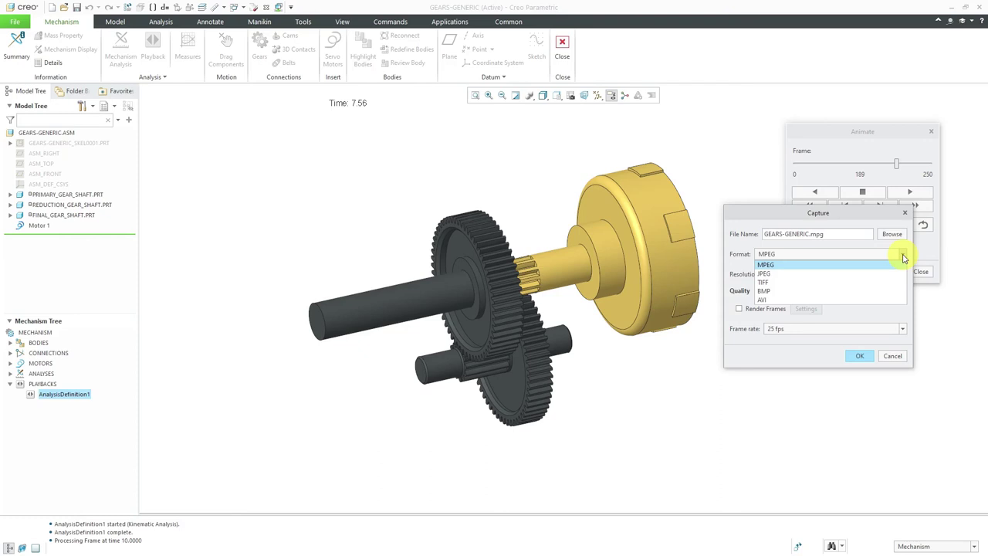
left_click(880, 253)
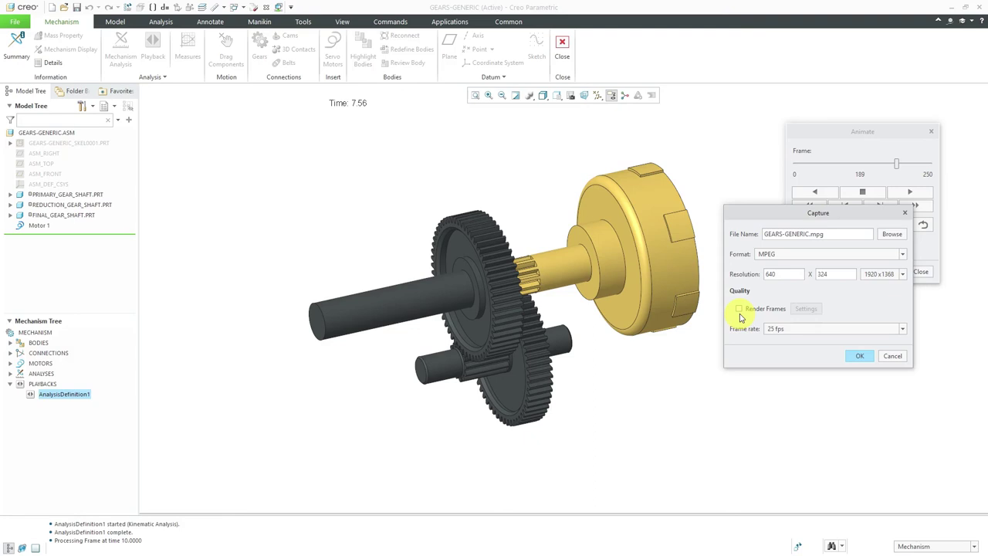
left_click(894, 356)
Close the animation and exit the Mechanism environment without saving the AnalysisDefinition1 playback
left_click(917, 273)
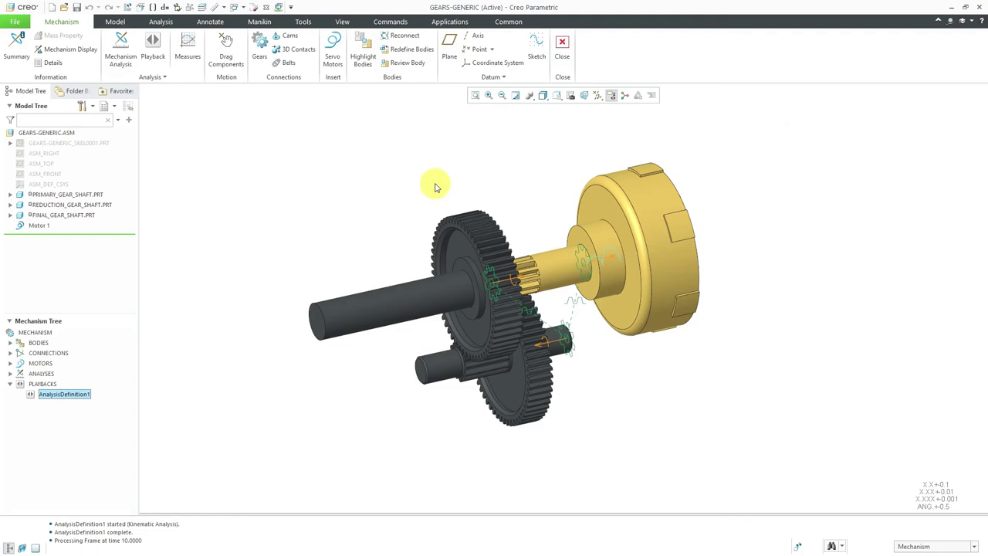
left_click(562, 60)
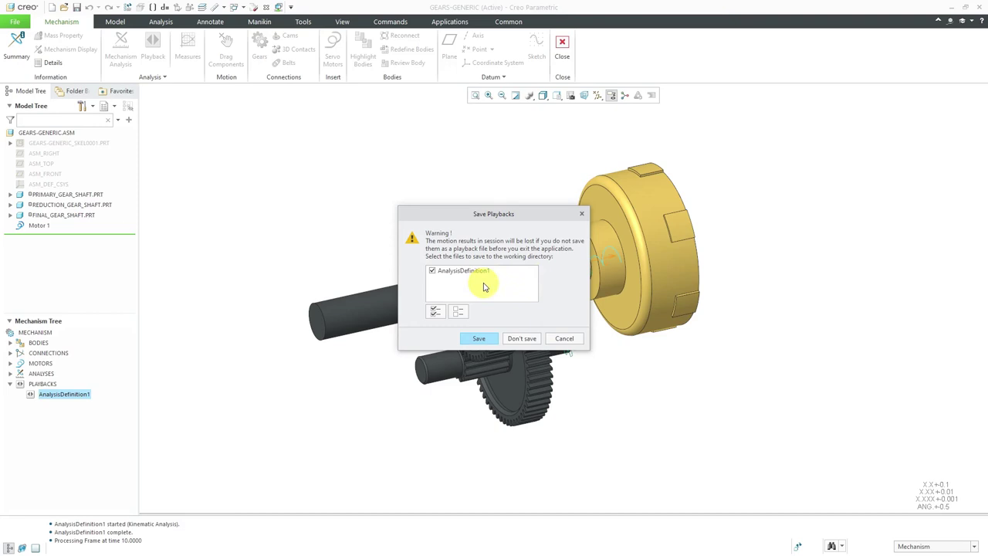
left_click(522, 340)
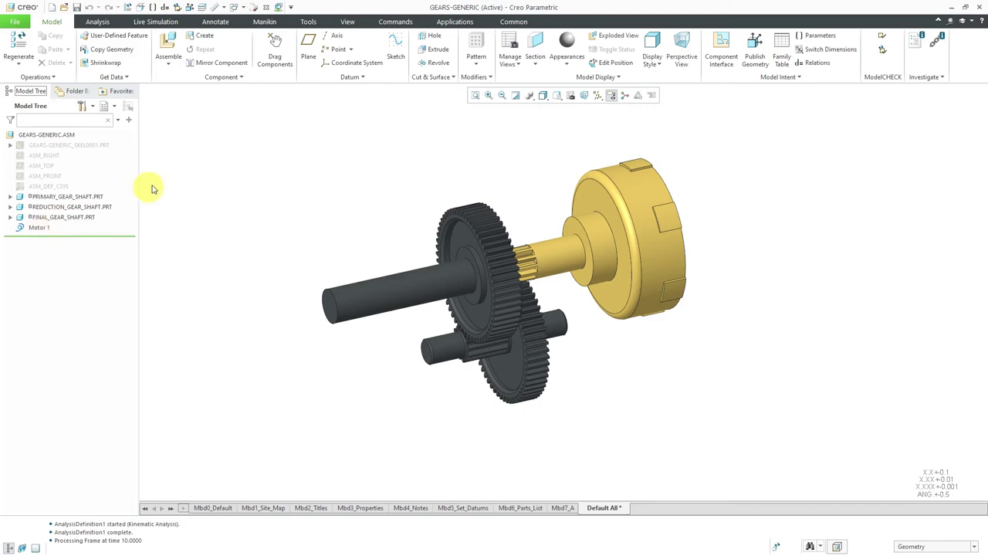
Test the gear motion in the standard assembly environment by rotating the primary gear shaft with Drag Components, and expand the Snapshots options
left_click(278, 58)
left_click(622, 177)
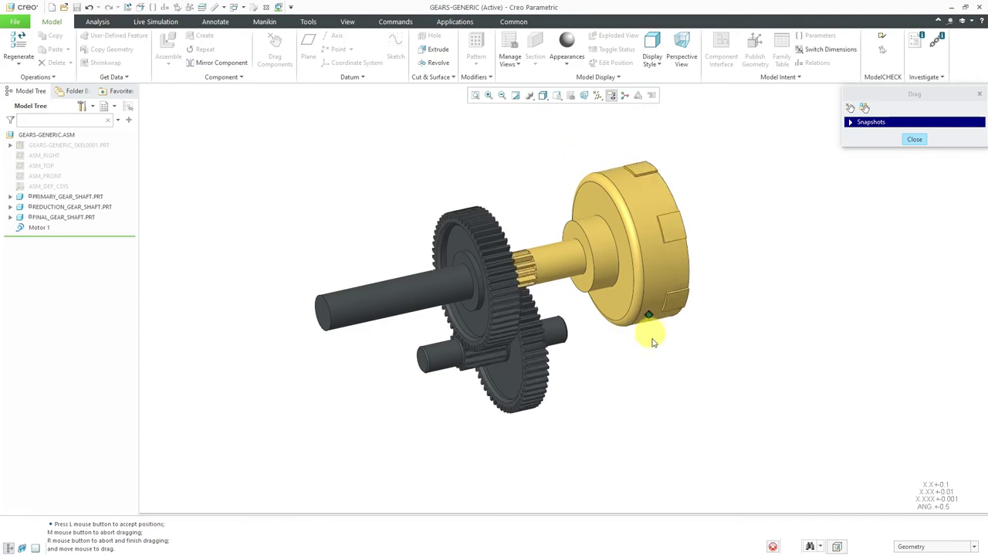
middle_click(746, 223)
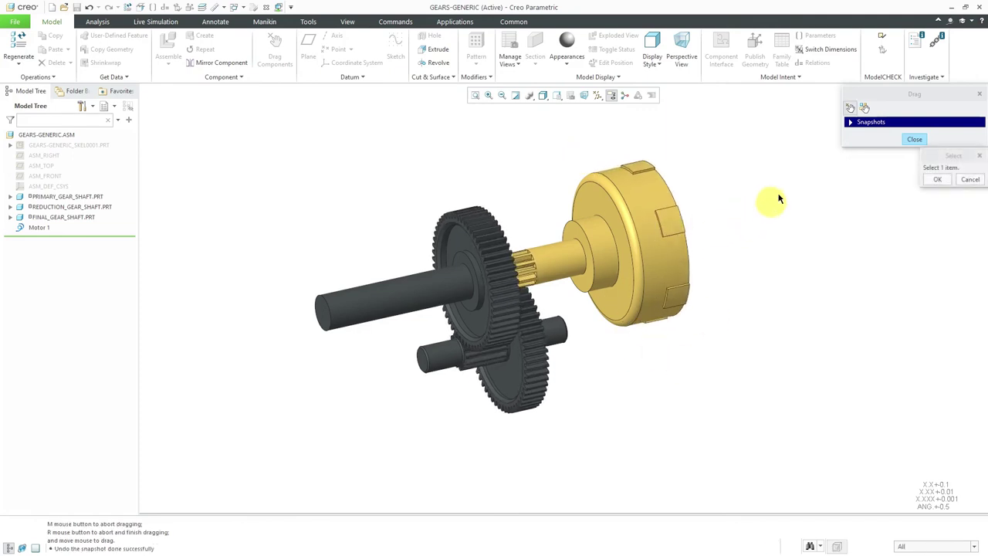
left_click(849, 123)
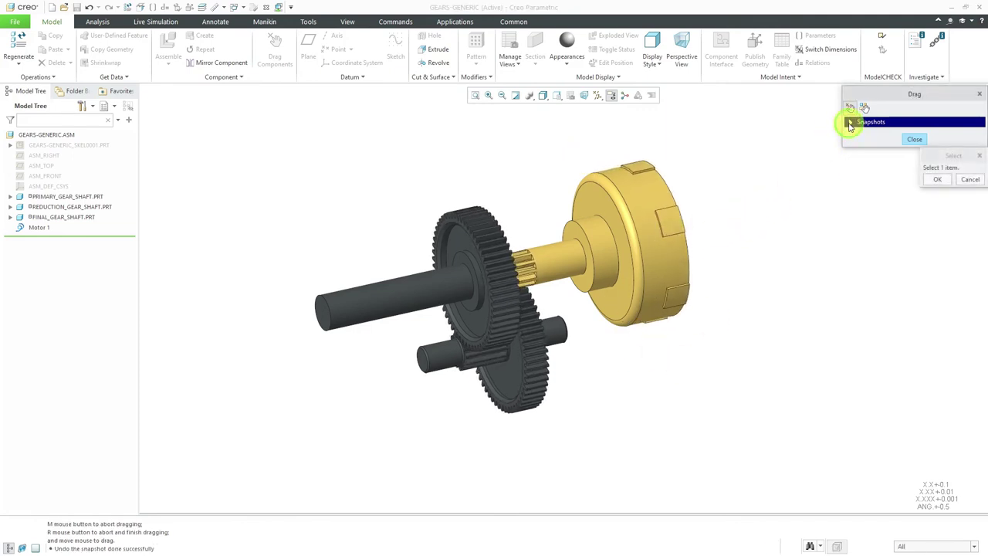